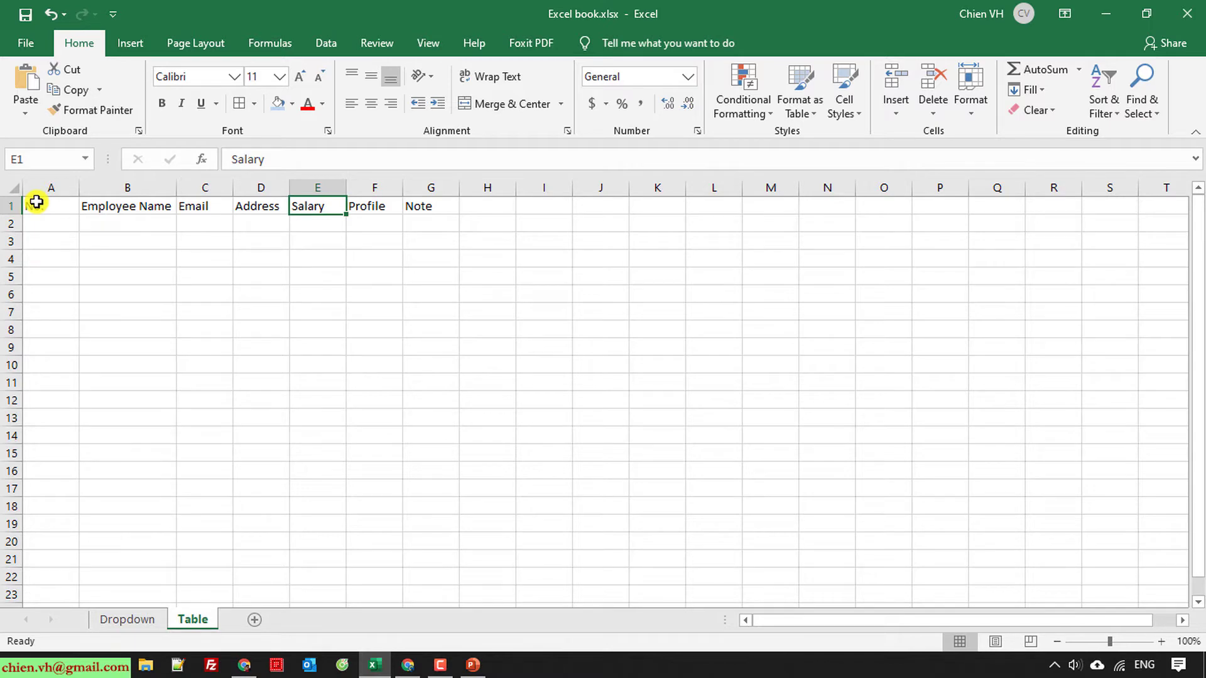
Step: Centre the No. column's contents and narrow the column to fit
{"action": "left_click", "coordinate": [242, 396]}
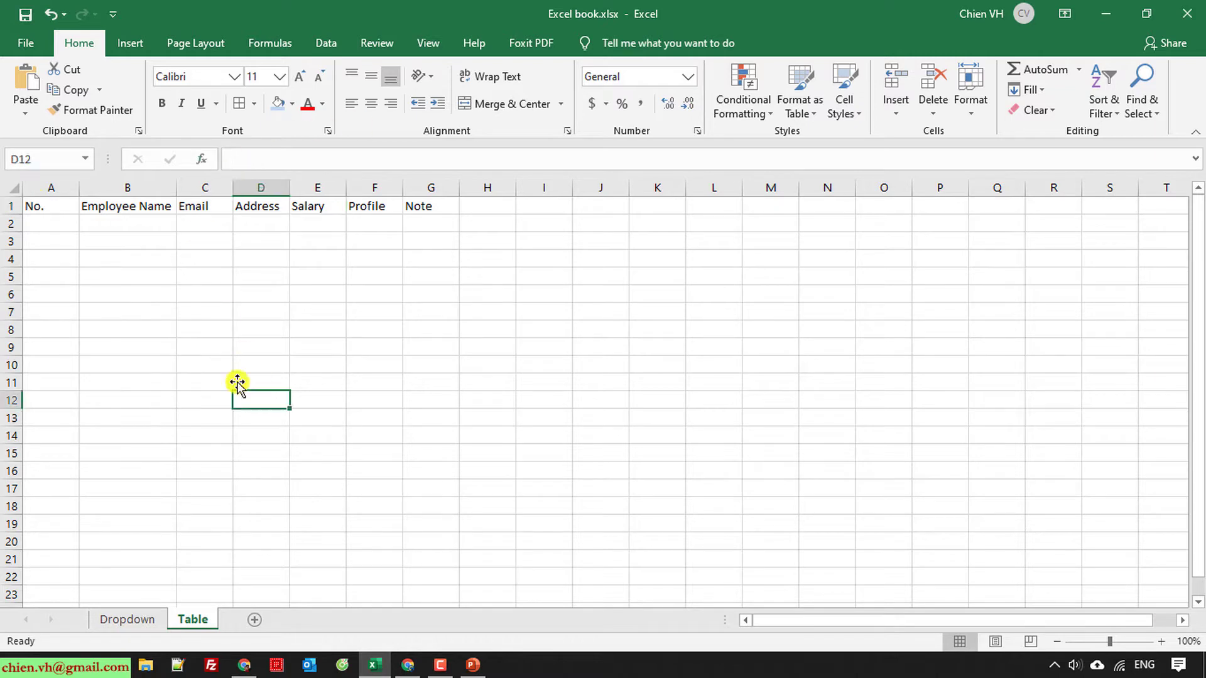
{"action": "left_click", "coordinate": [70, 182]}
{"action": "left_click", "coordinate": [371, 103]}
{"action": "left_click", "coordinate": [201, 364]}
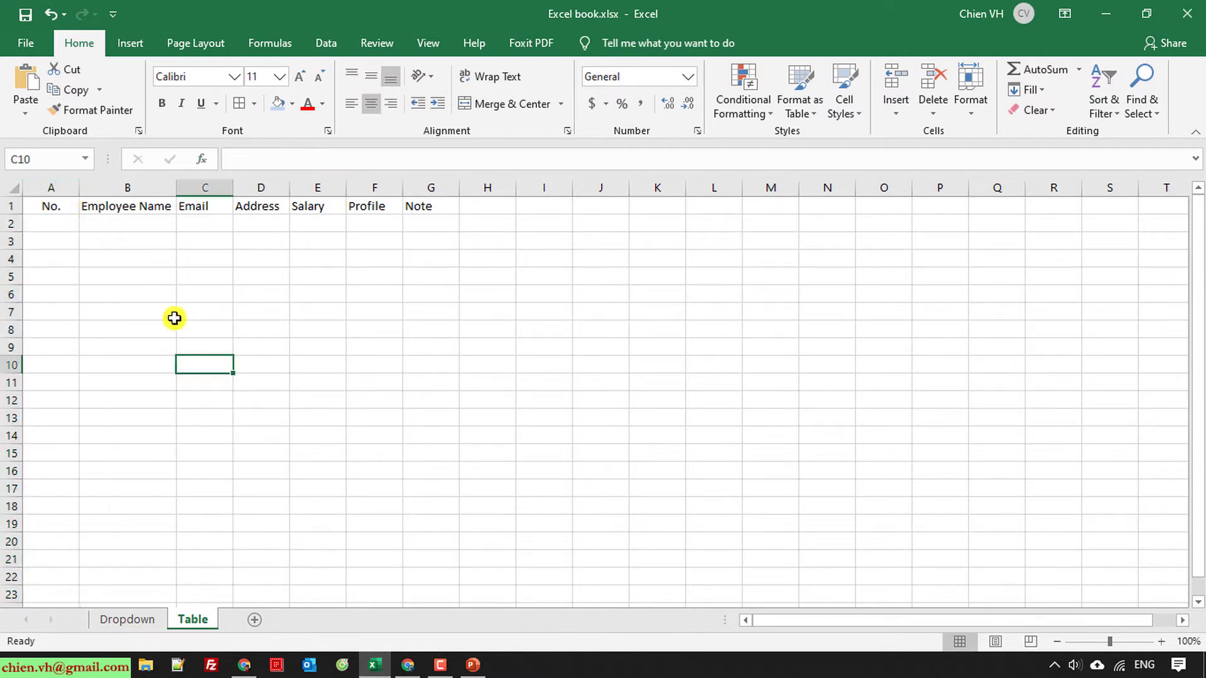
{"action": "left_click_drag", "start_coordinate": [79, 195], "coordinate": [60, 195]}
Step: Number A2:A21 from 1 to 20 as a fill series, then widen the Employee Name column
{"action": "left_click", "coordinate": [56, 225]}
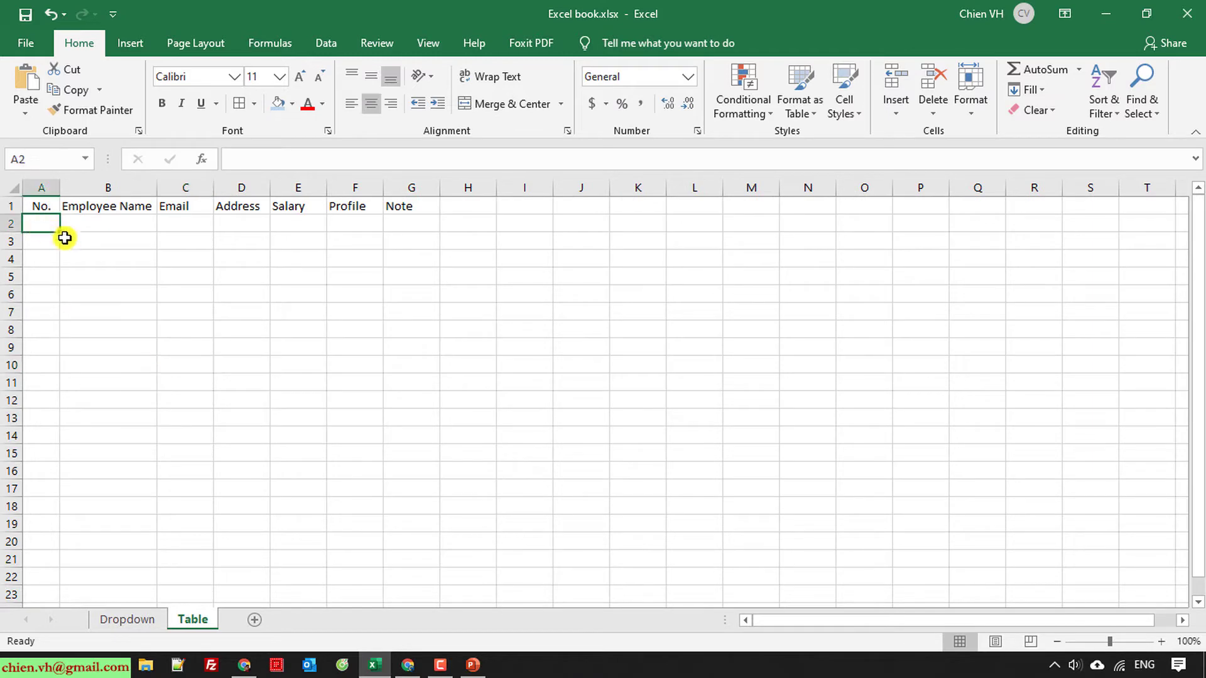
{"action": "type", "text": "1"}
{"action": "left_click", "coordinate": [135, 308]}
{"action": "left_click", "coordinate": [48, 220]}
{"action": "left_click_drag", "start_coordinate": [59, 232], "coordinate": [58, 565]}
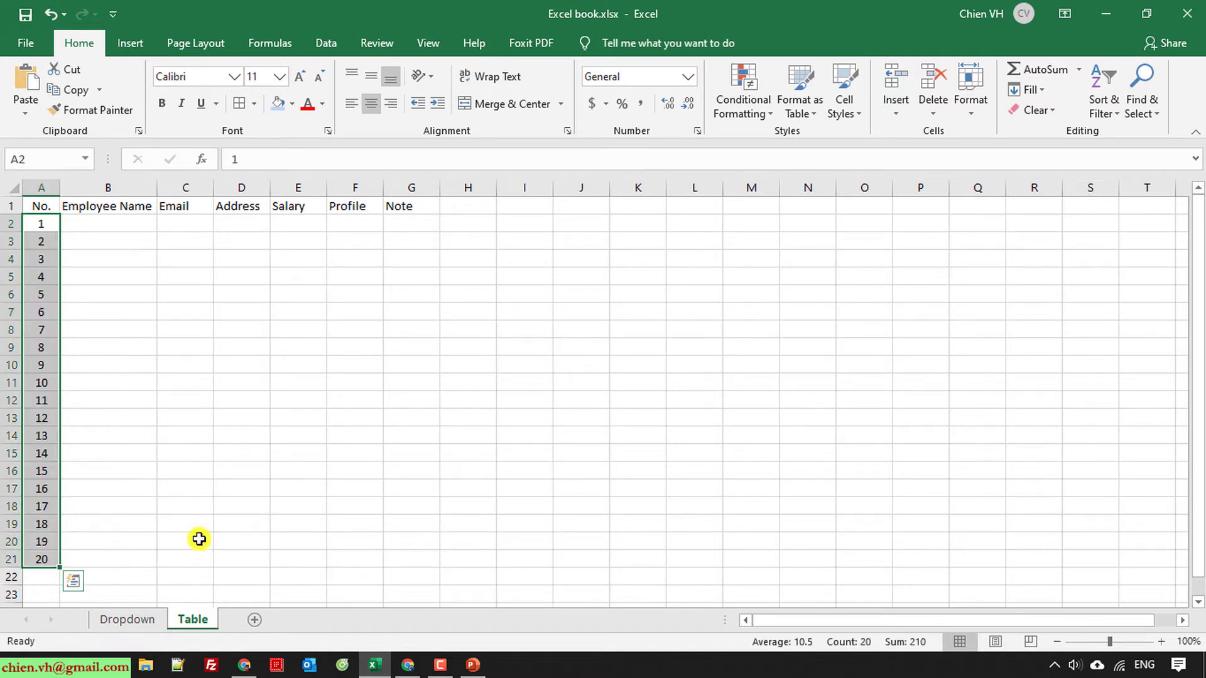
{"action": "left_click", "coordinate": [346, 448]}
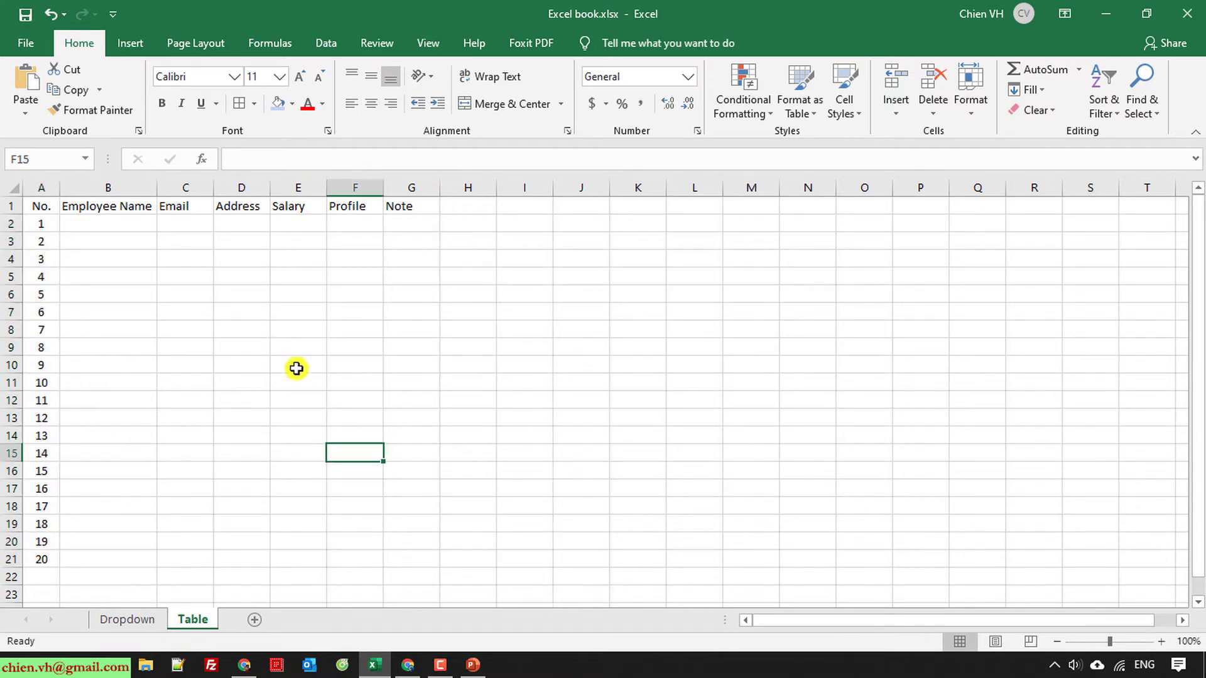
{"action": "left_click", "coordinate": [41, 226]}
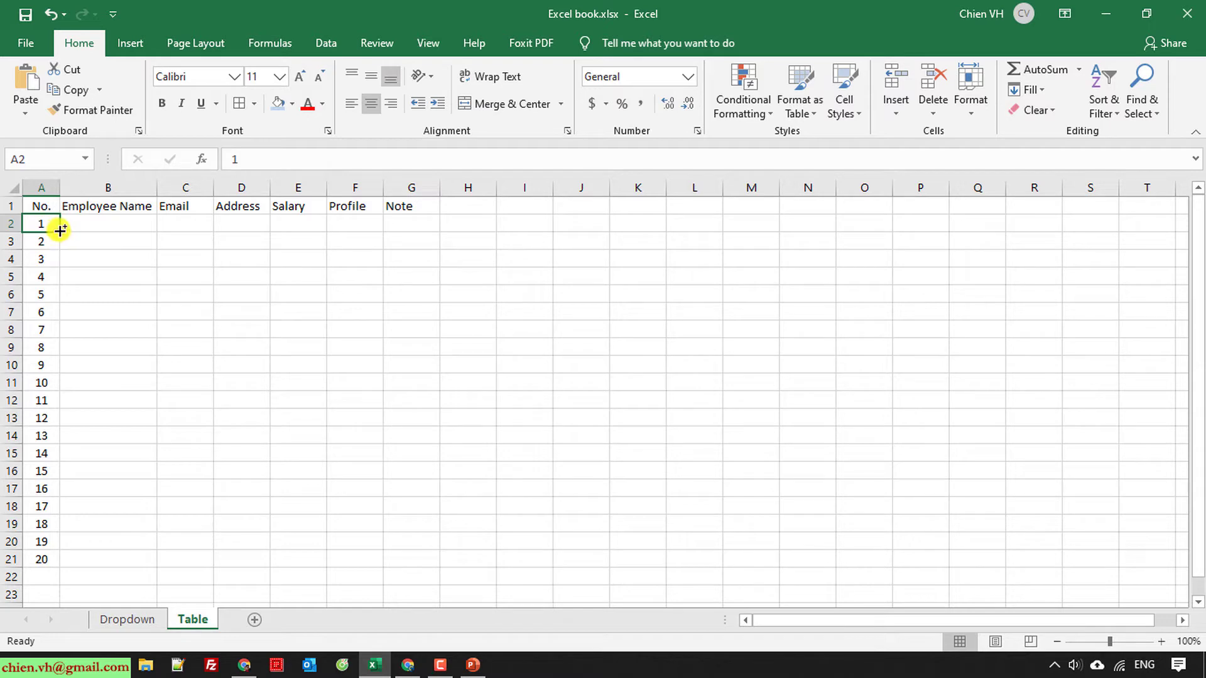
{"action": "left_click_drag", "start_coordinate": [59, 231], "coordinate": [53, 565]}
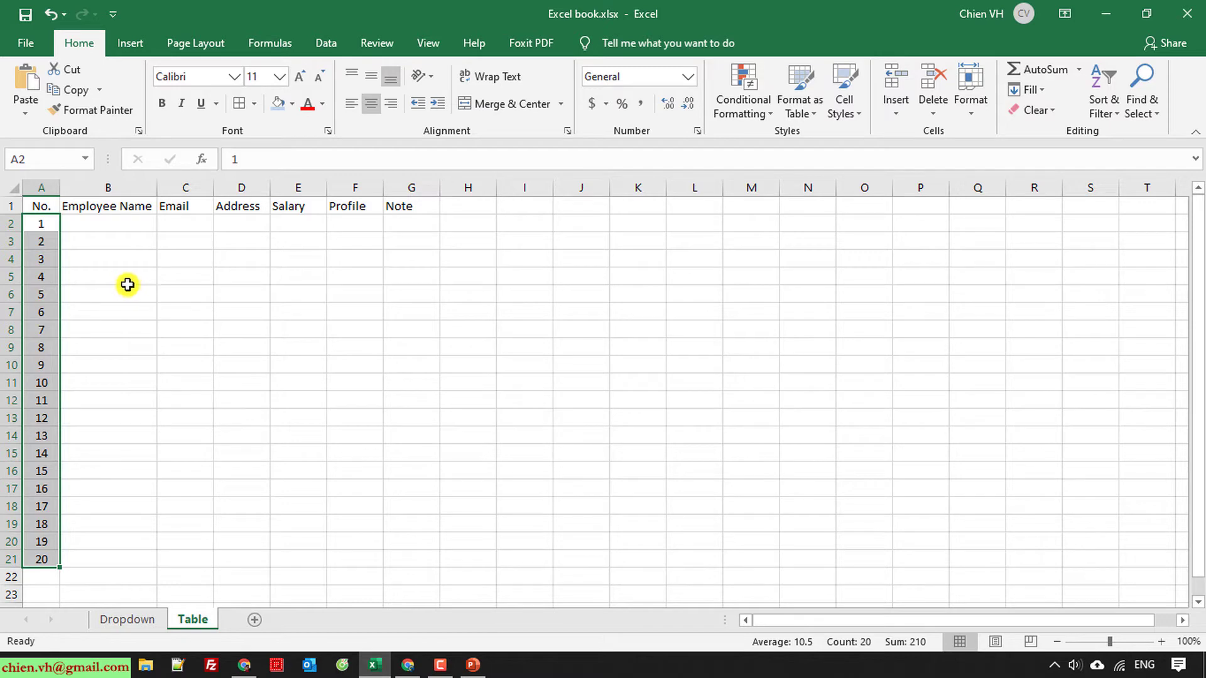
{"action": "left_click_drag", "start_coordinate": [158, 185], "coordinate": [197, 186]}
Step: Enter the first seven sample employee names in B2:B8
{"action": "left_click", "coordinate": [159, 218]}
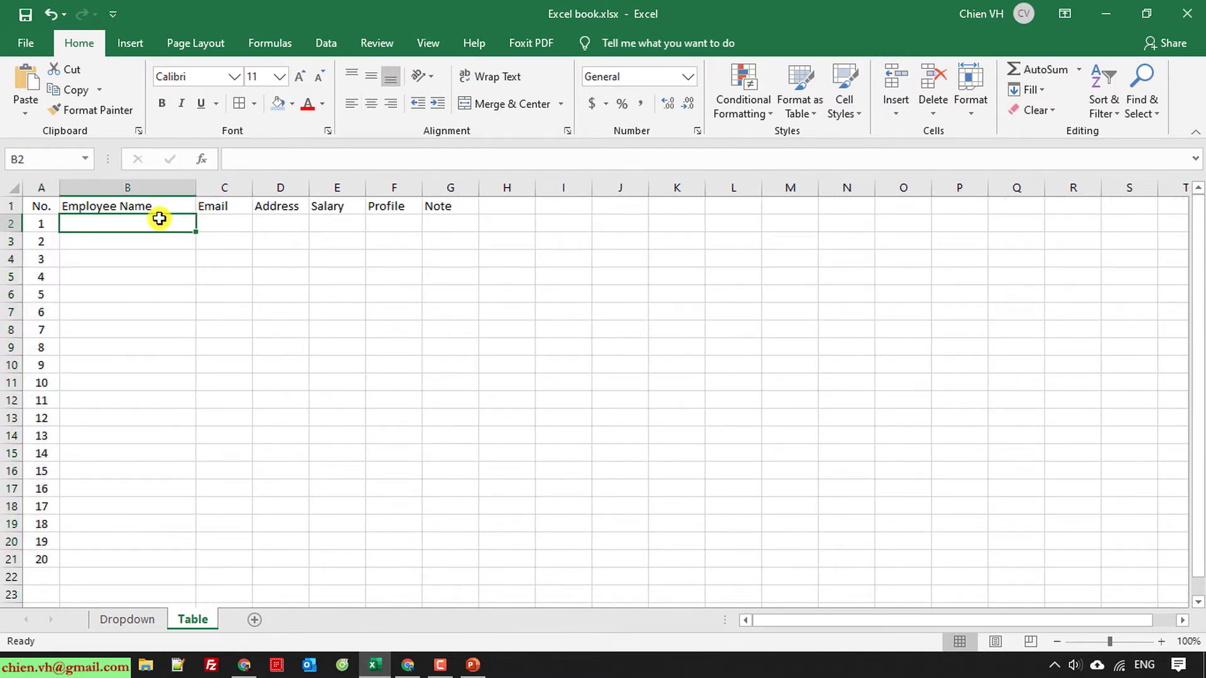
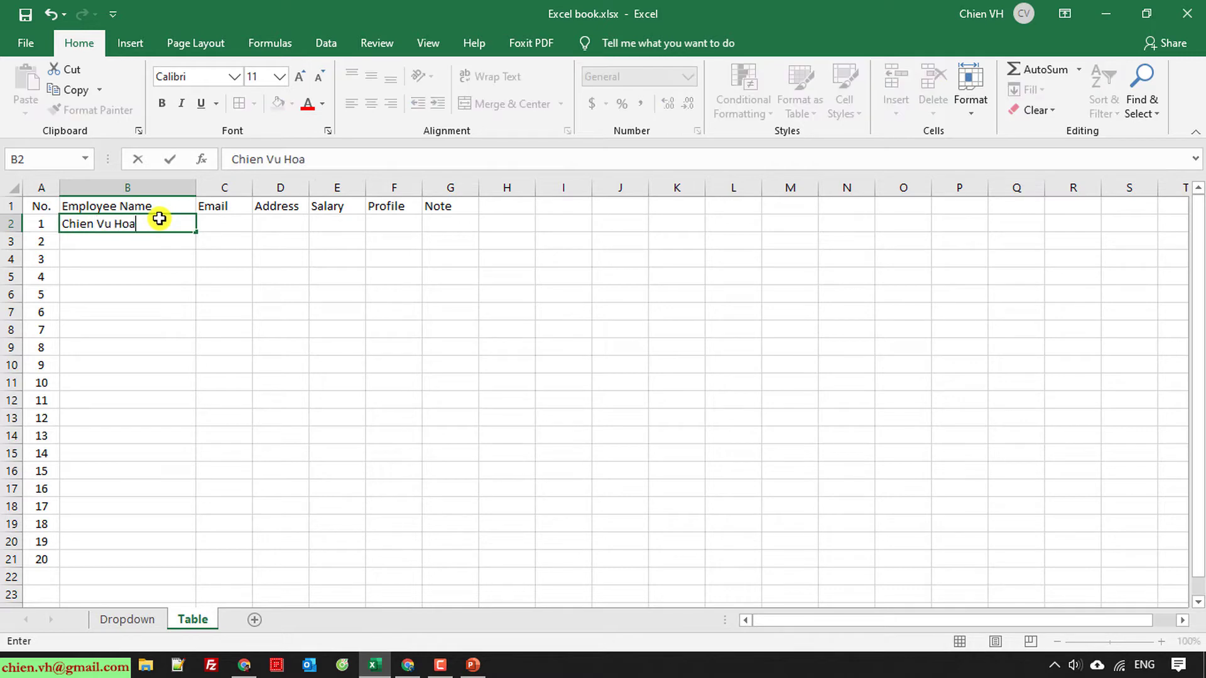
{"action": "key", "text": "Return"}
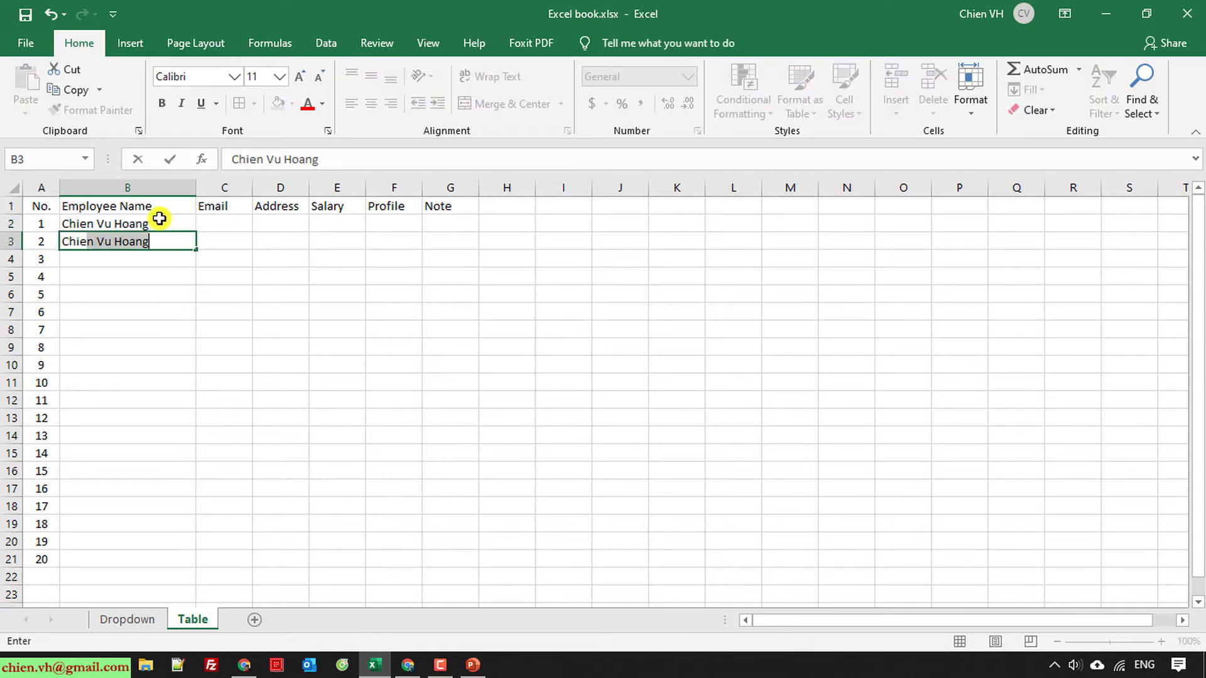
{"action": "key", "text": "Delete"}
{"action": "key", "text": "Return"}
{"action": "type", "text": "ChienVH"}
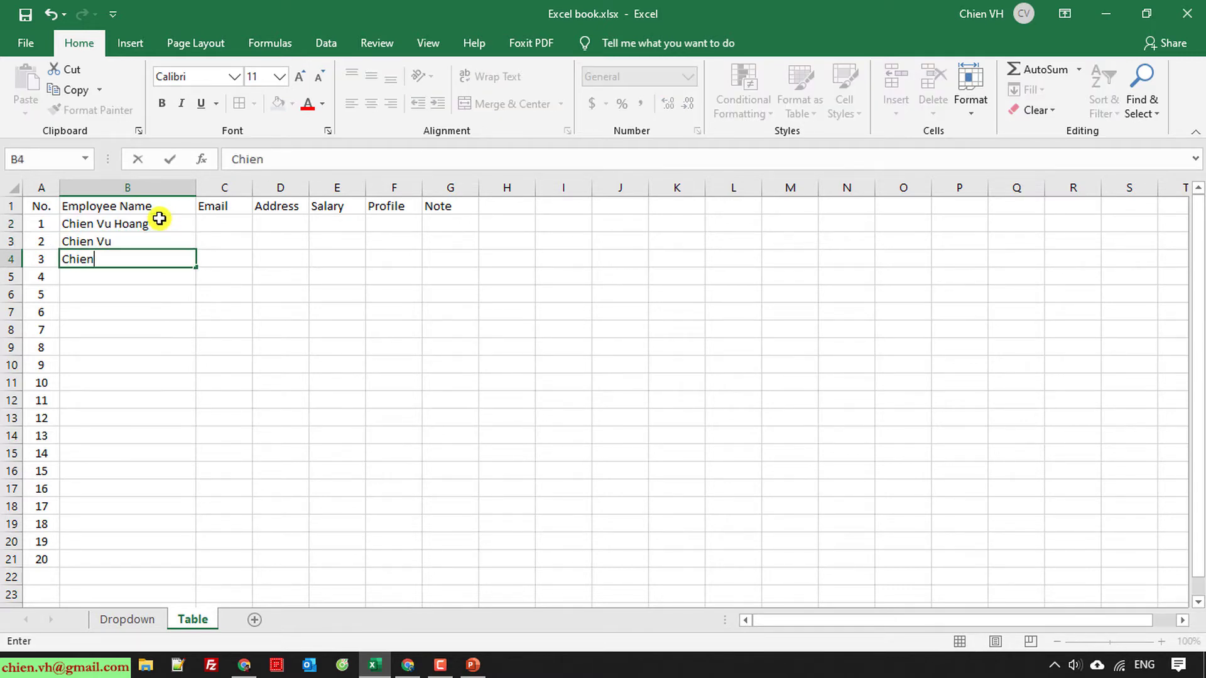
{"action": "key", "text": "Return"}
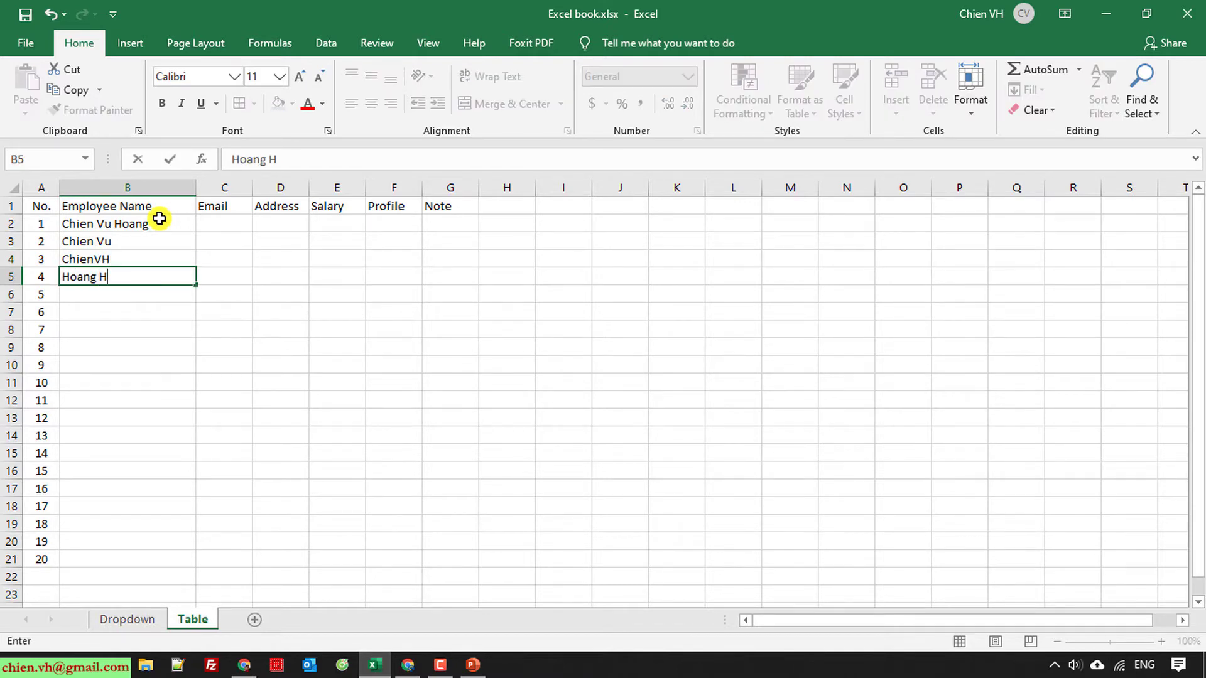
{"action": "key", "text": "Return"}
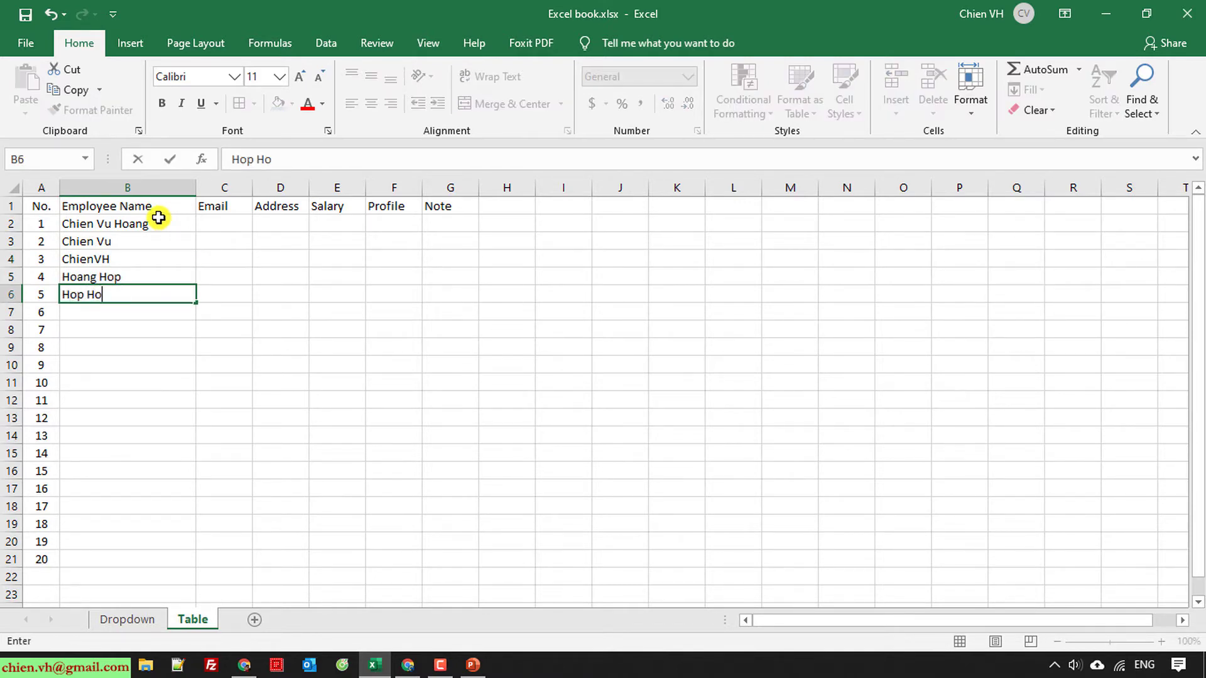
{"action": "key", "text": "Return"}
{"action": "key", "text": "Return"}
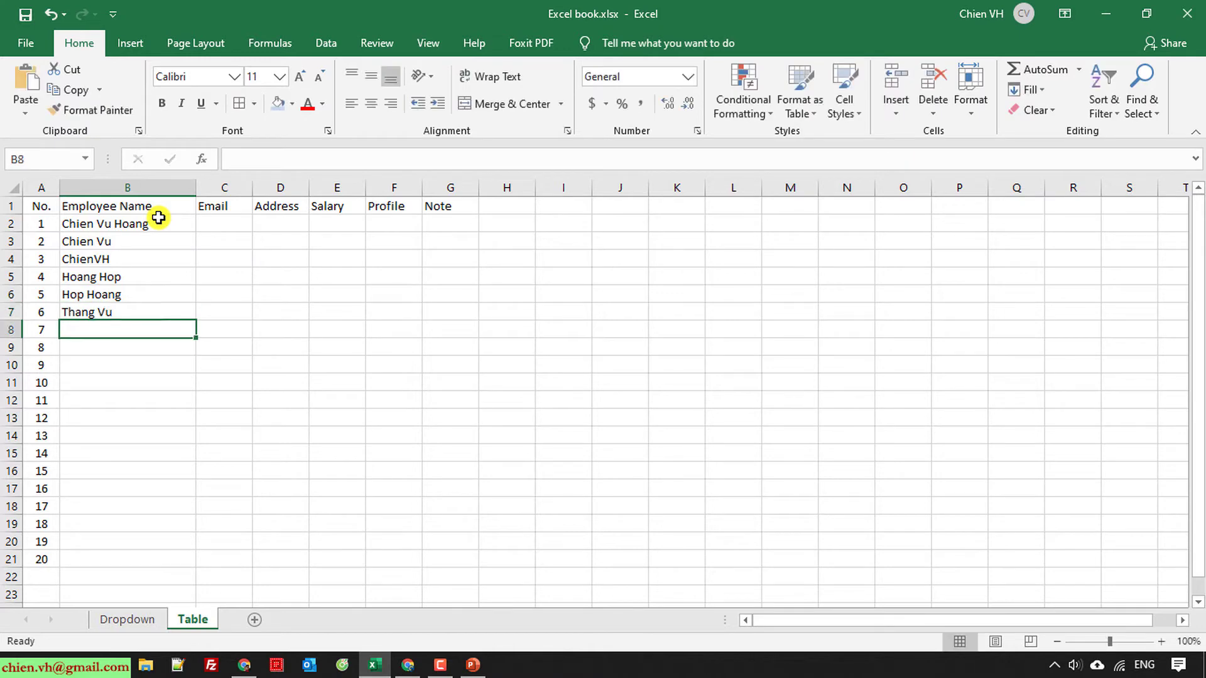
{"action": "key", "text": "Return"}
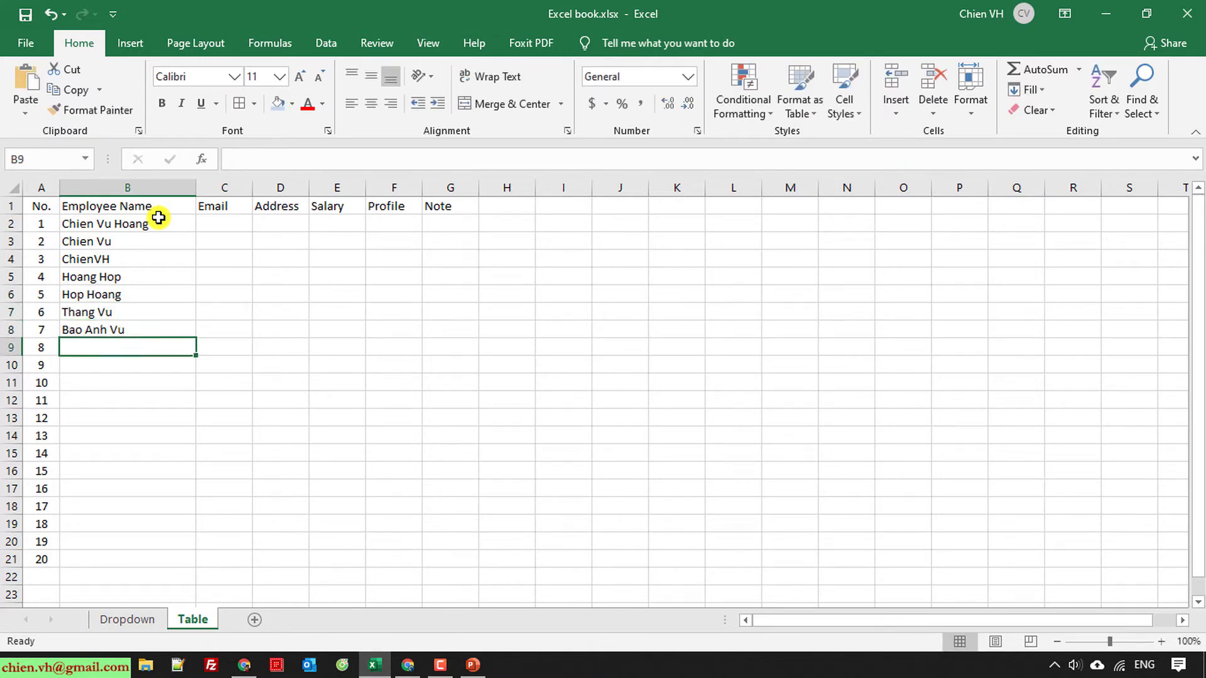
Step: Enter six more employee names in B9:B14, correcting the tenth name's capitalisation
{"action": "type", "text": "Tuan g"}
{"action": "key", "text": "BackSpace"}
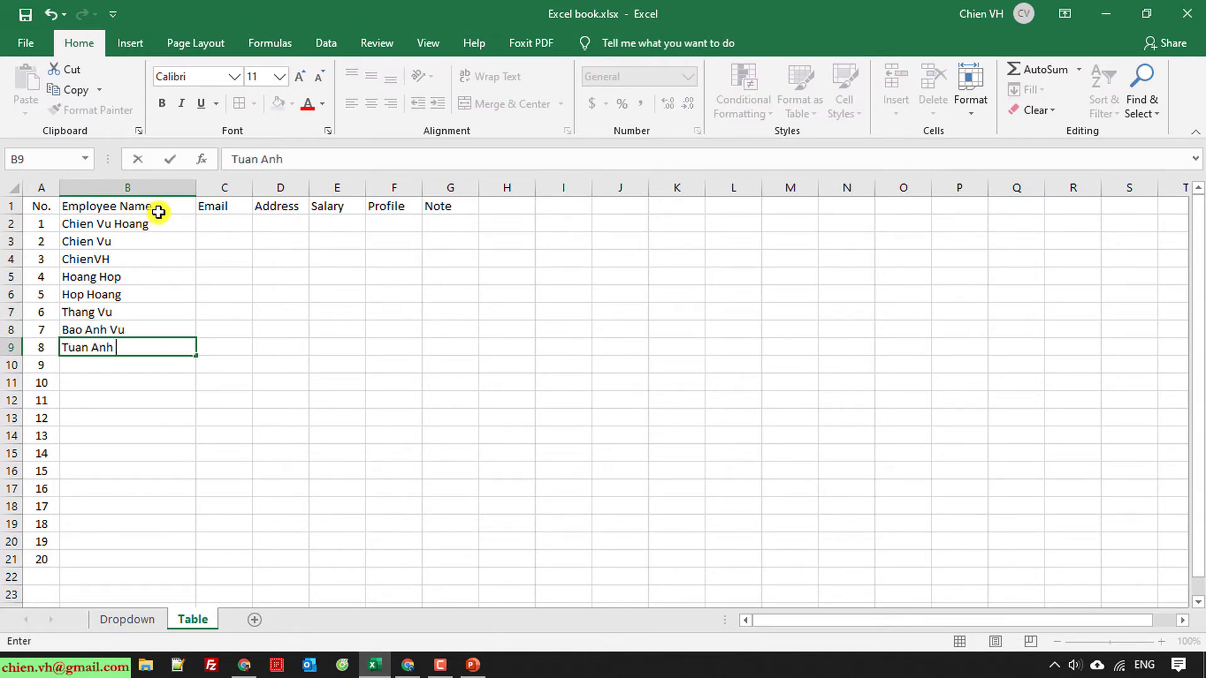
{"action": "key", "text": "Return"}
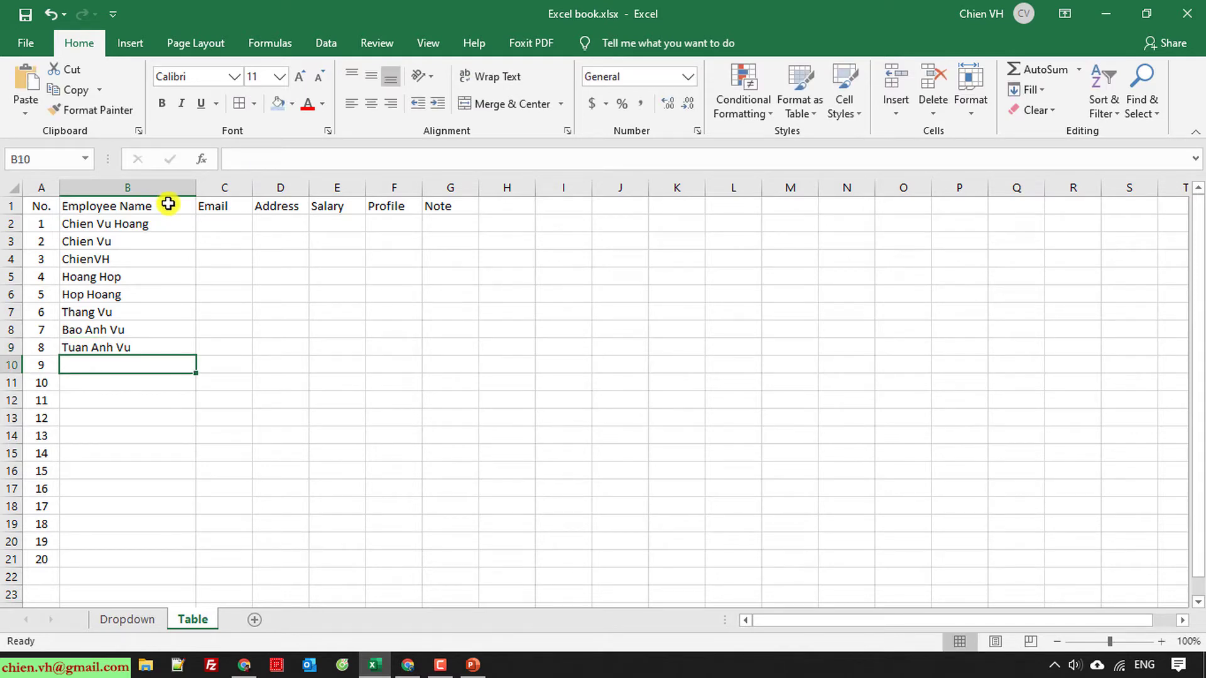
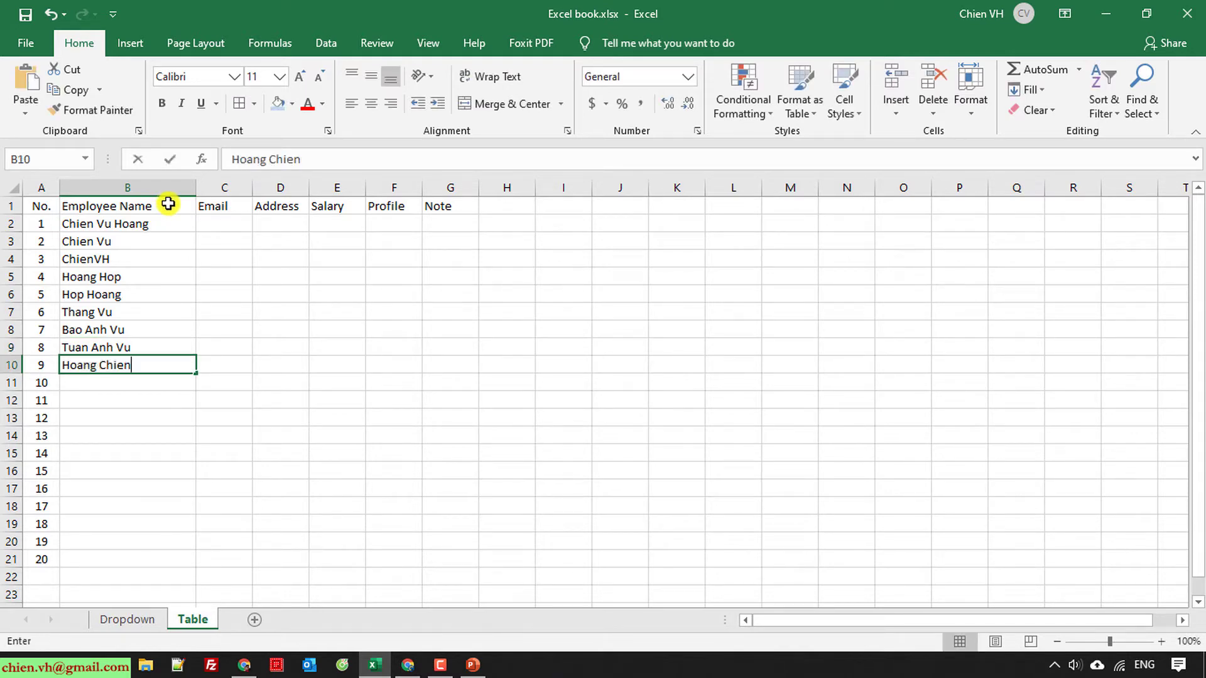
{"action": "key", "text": "Return"}
{"action": "key", "text": "Return"}
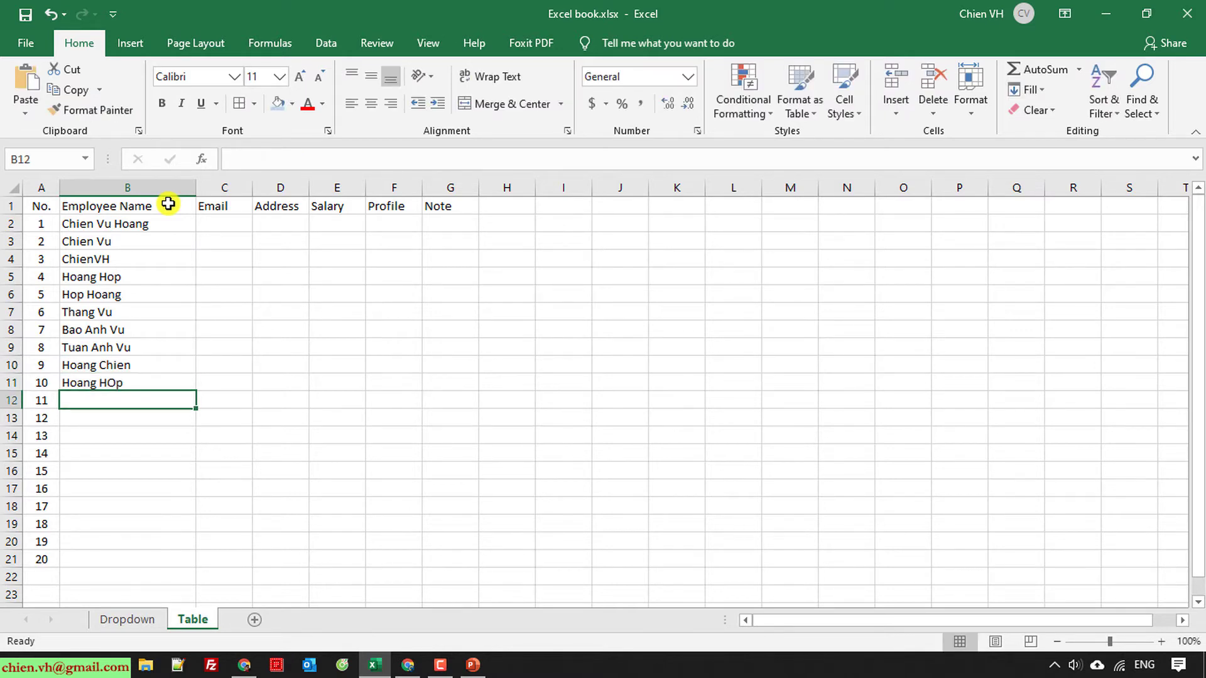
{"action": "left_click", "coordinate": [160, 385]}
{"action": "type", "text": "Ho"}
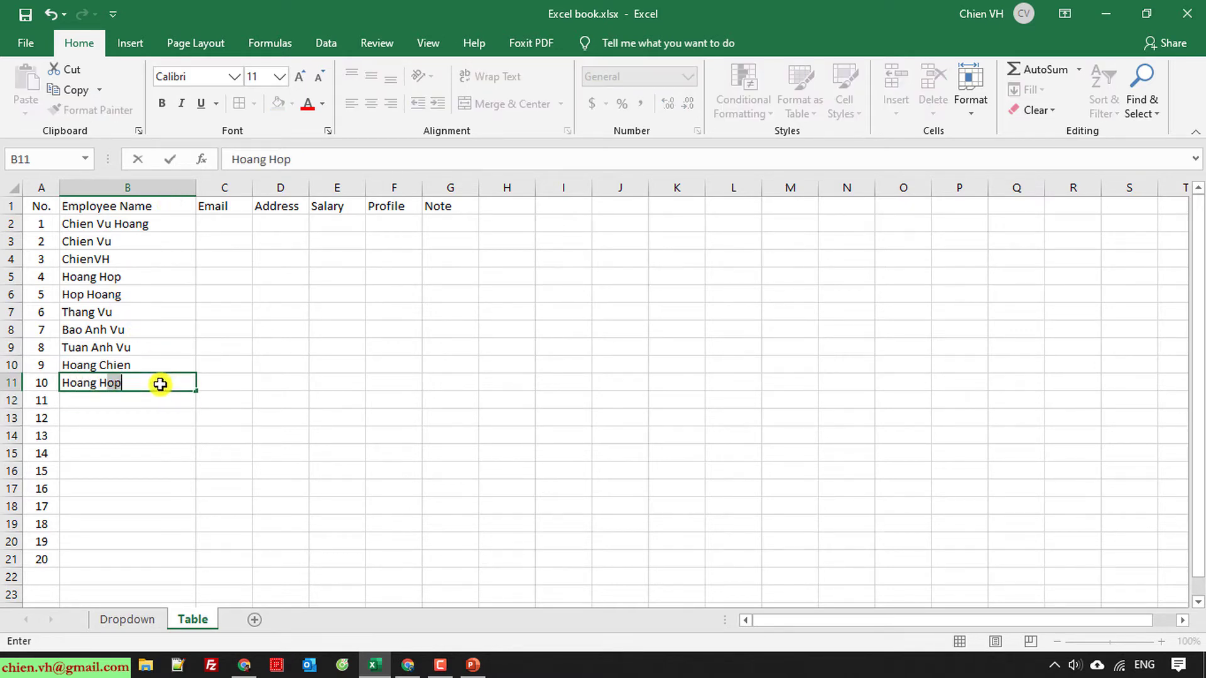
{"action": "key", "text": "Return"}
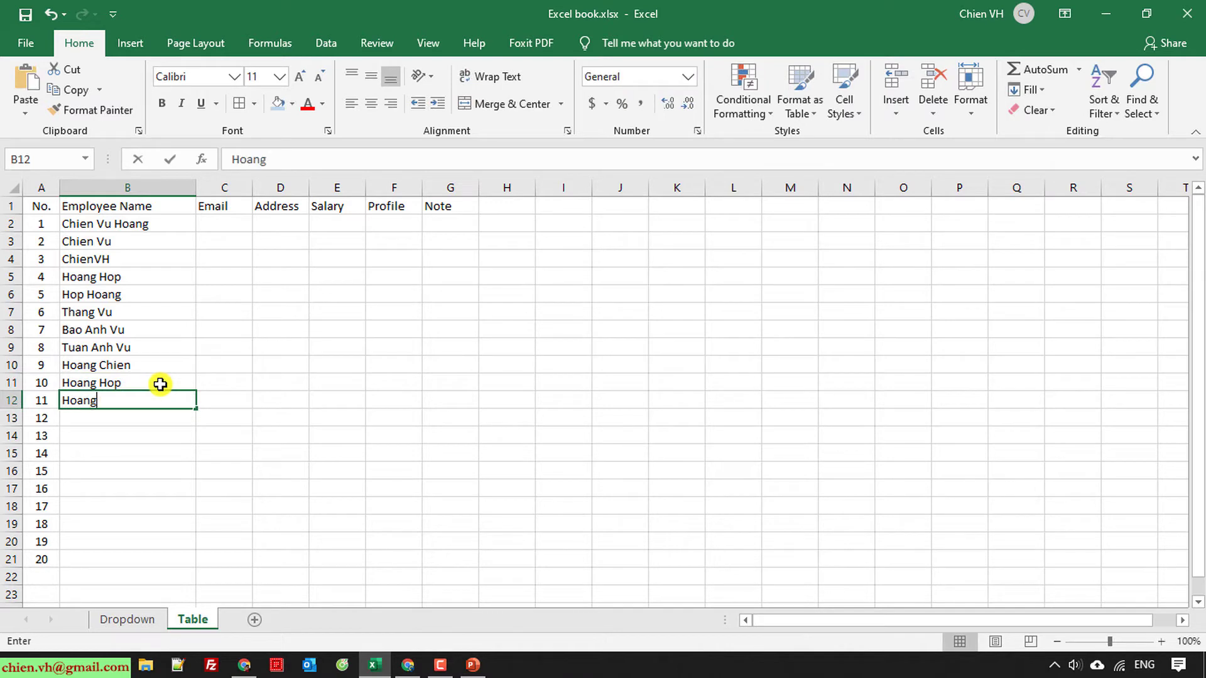
{"action": "key", "text": "Return"}
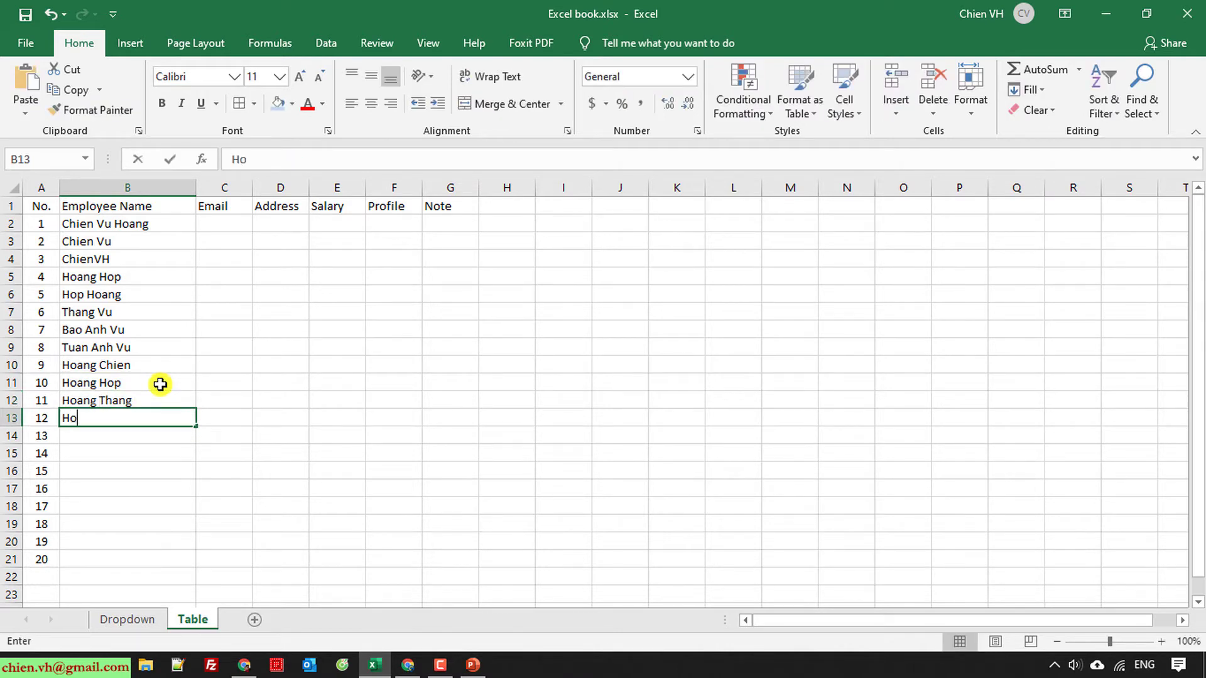
{"action": "key", "text": "Return"}
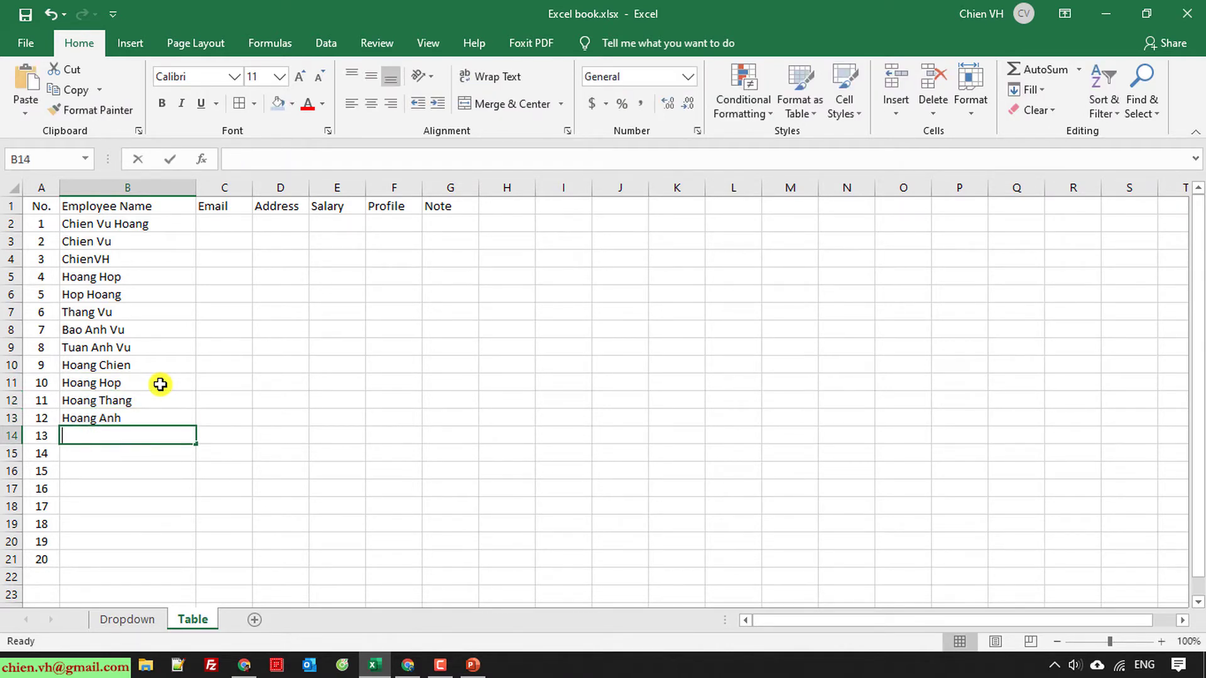
{"action": "type", "text": "Chien"}
{"action": "key", "text": "Return"}
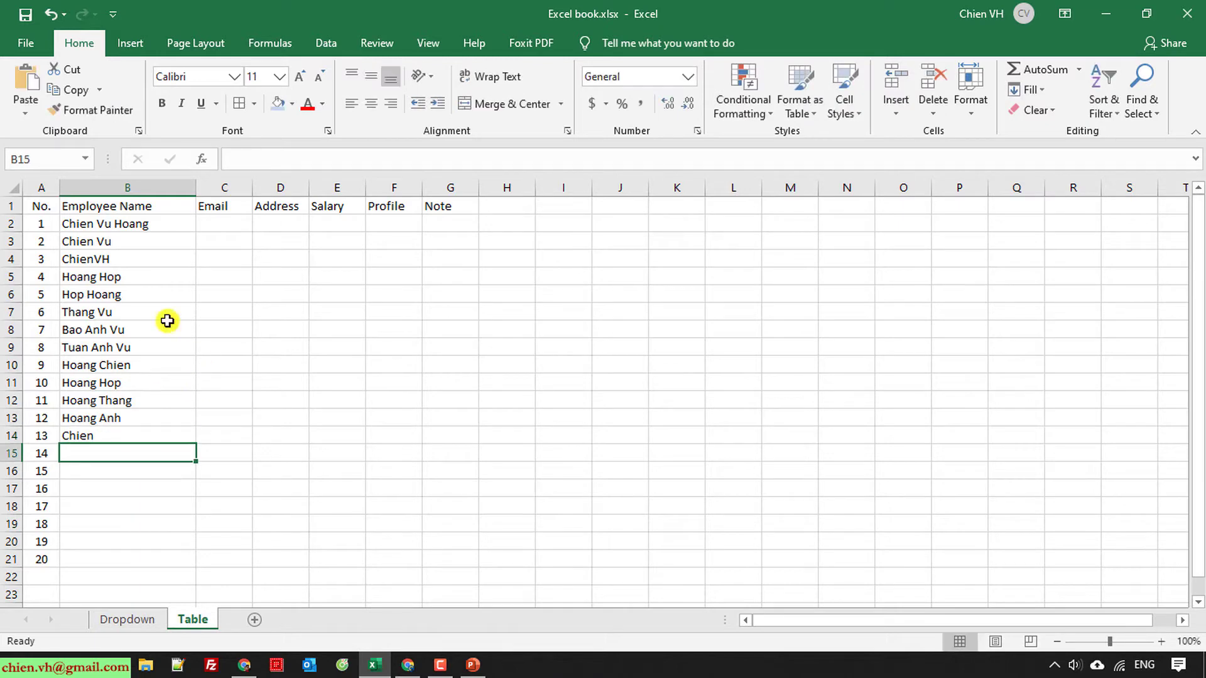
Step: Copy the first six names into B15:B20 and B16's name into B21, then widen the Email column
{"action": "left_click_drag", "start_coordinate": [134, 223], "coordinate": [133, 310]}
{"action": "key", "text": "ctrl+c"}
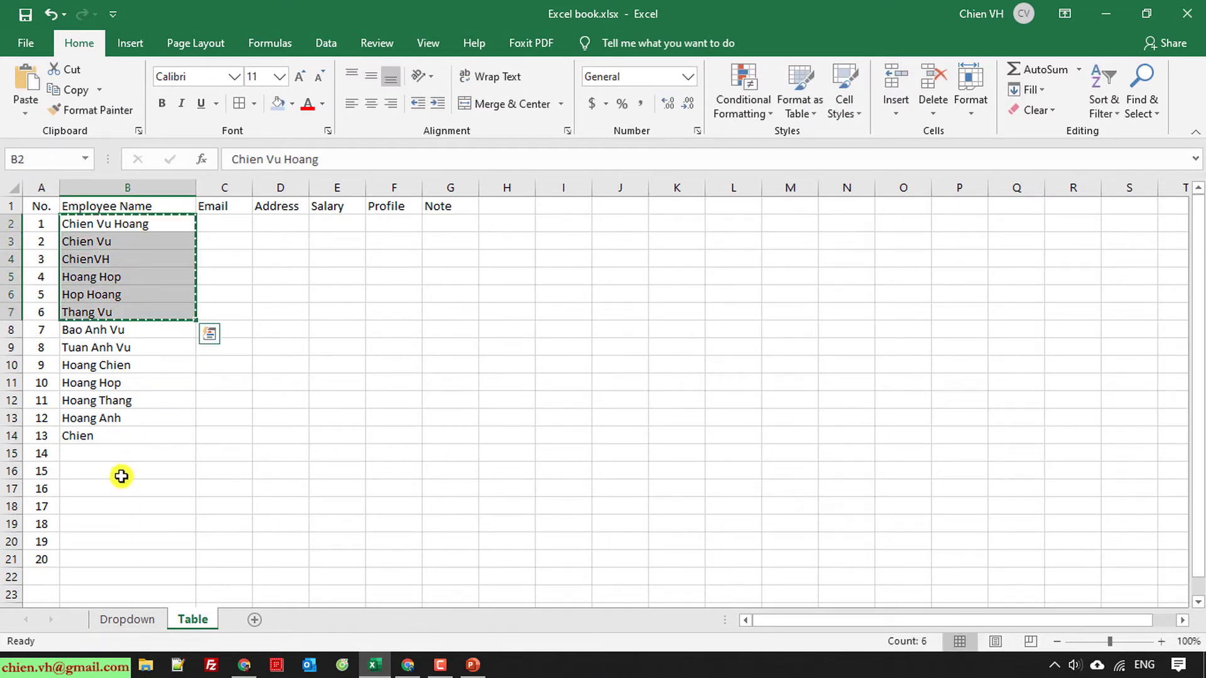
{"action": "left_click", "coordinate": [105, 452]}
{"action": "key", "text": "ctrl+v"}
{"action": "left_click", "coordinate": [113, 557]}
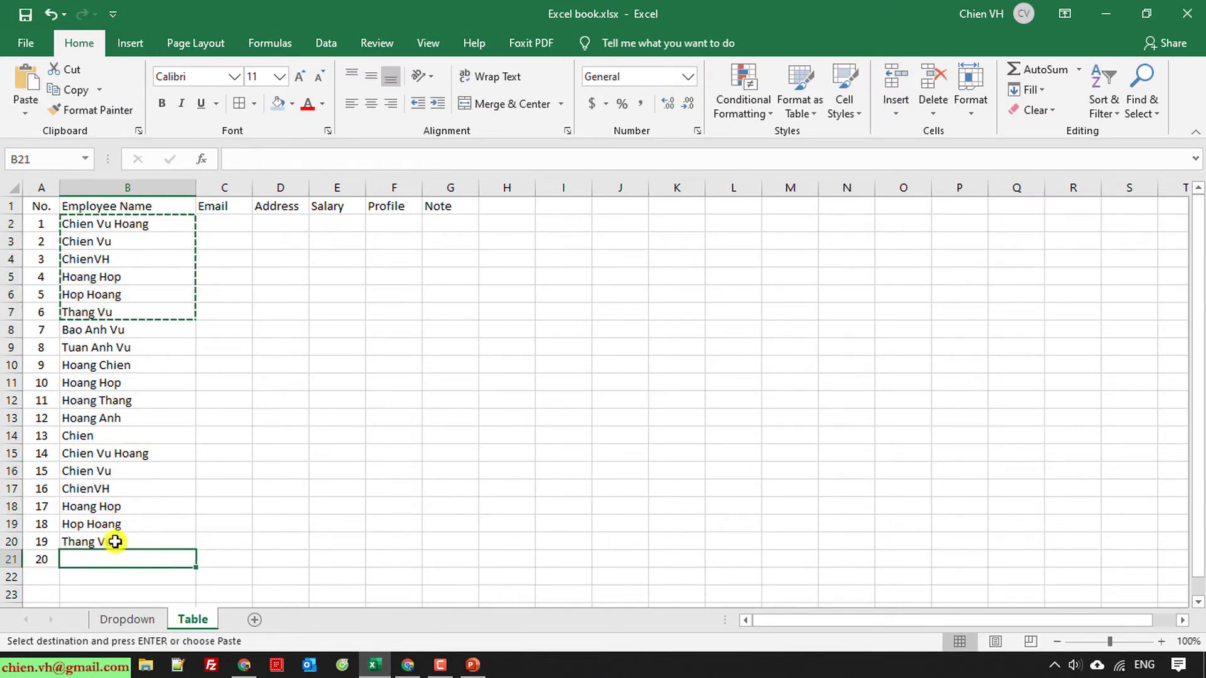
{"action": "left_click", "coordinate": [116, 521]}
{"action": "left_click", "coordinate": [116, 473]}
{"action": "key", "text": "ctrl+c"}
{"action": "left_click", "coordinate": [115, 555]}
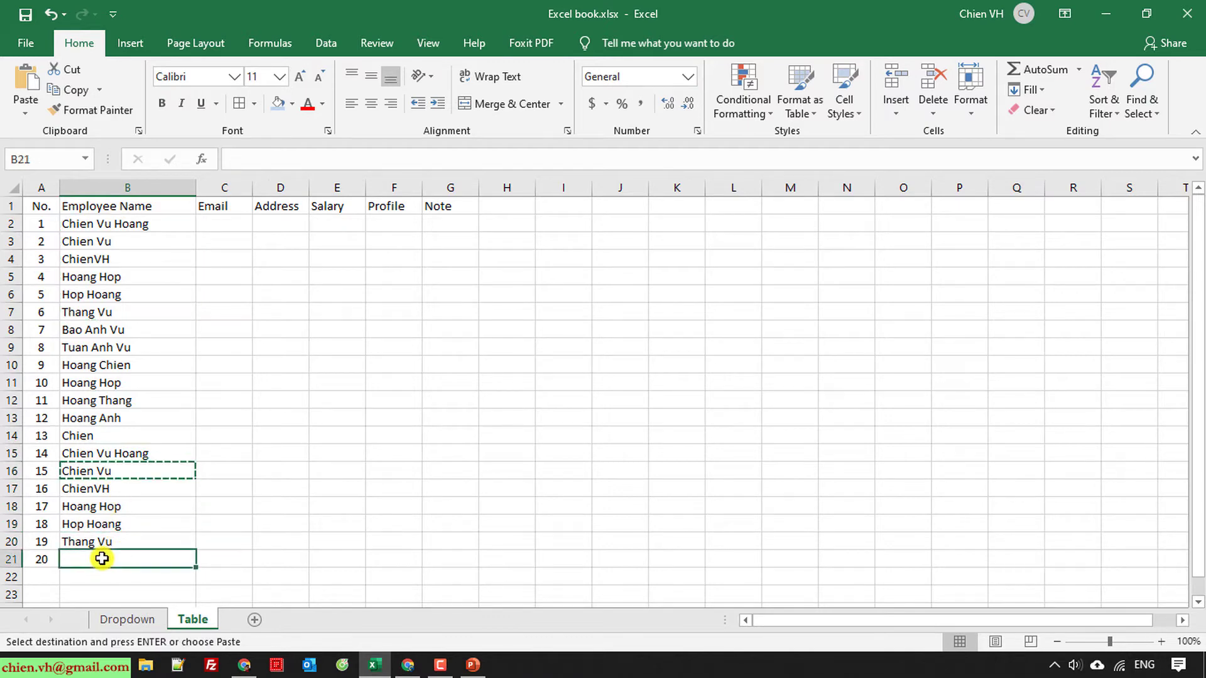
{"action": "key", "text": "ctrl+v"}
{"action": "left_click", "coordinate": [299, 507]}
{"action": "key", "text": "Escape"}
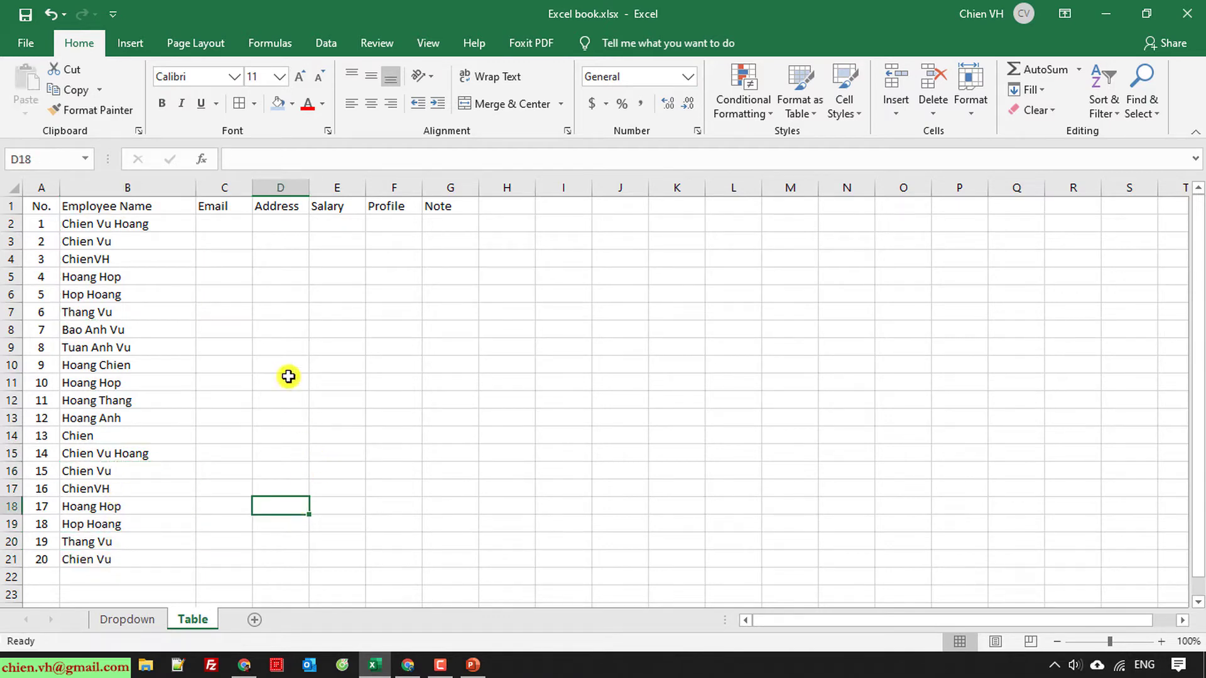
{"action": "left_click_drag", "start_coordinate": [252, 188], "coordinate": [358, 188]}
Step: Enter a sample gmail address in C2 and a sample hotmail address in C3
{"action": "left_click", "coordinate": [262, 222]}
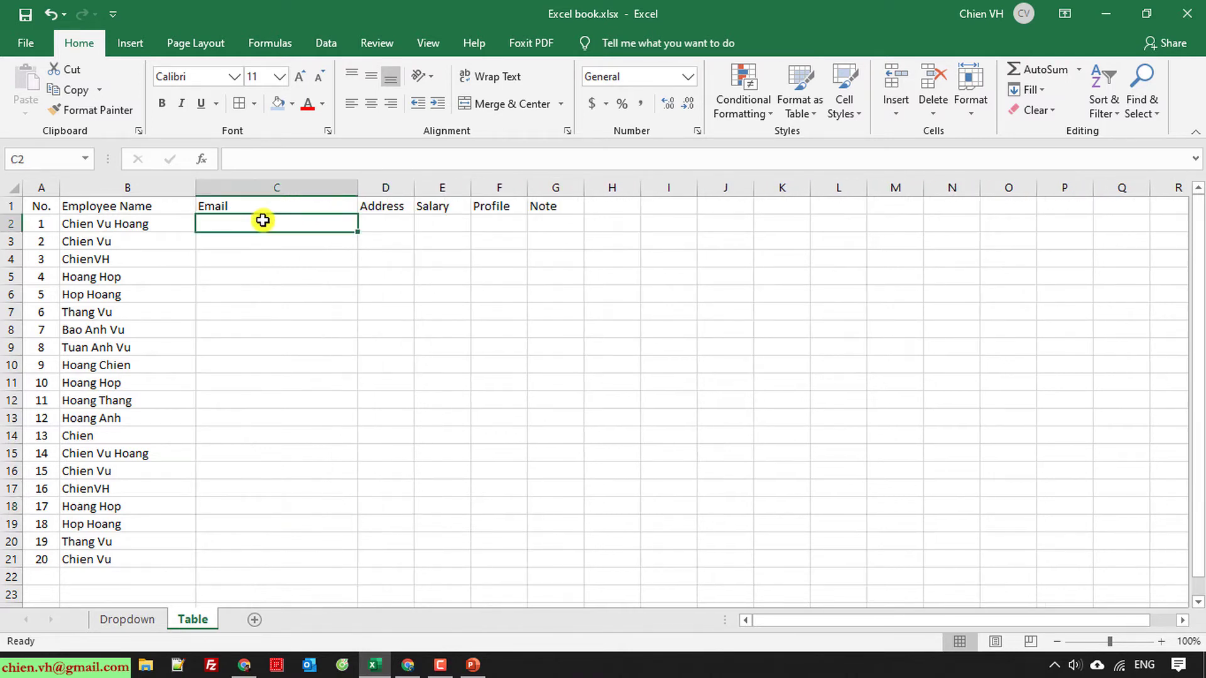
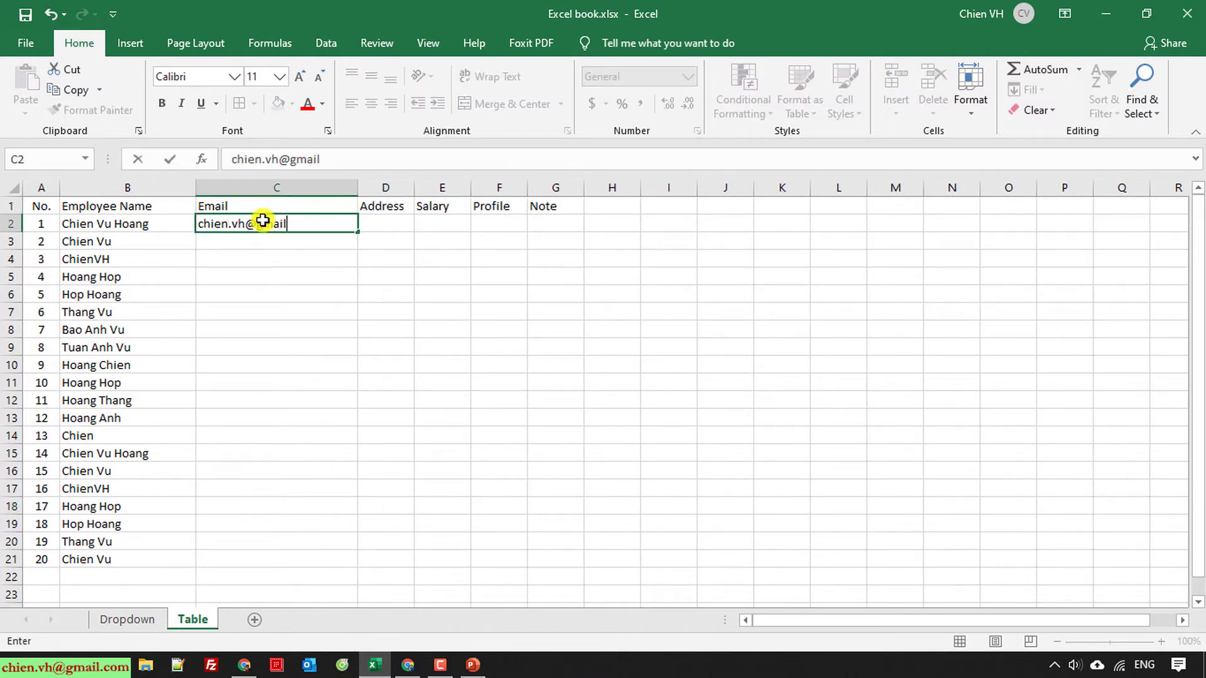
{"action": "key", "text": "Return"}
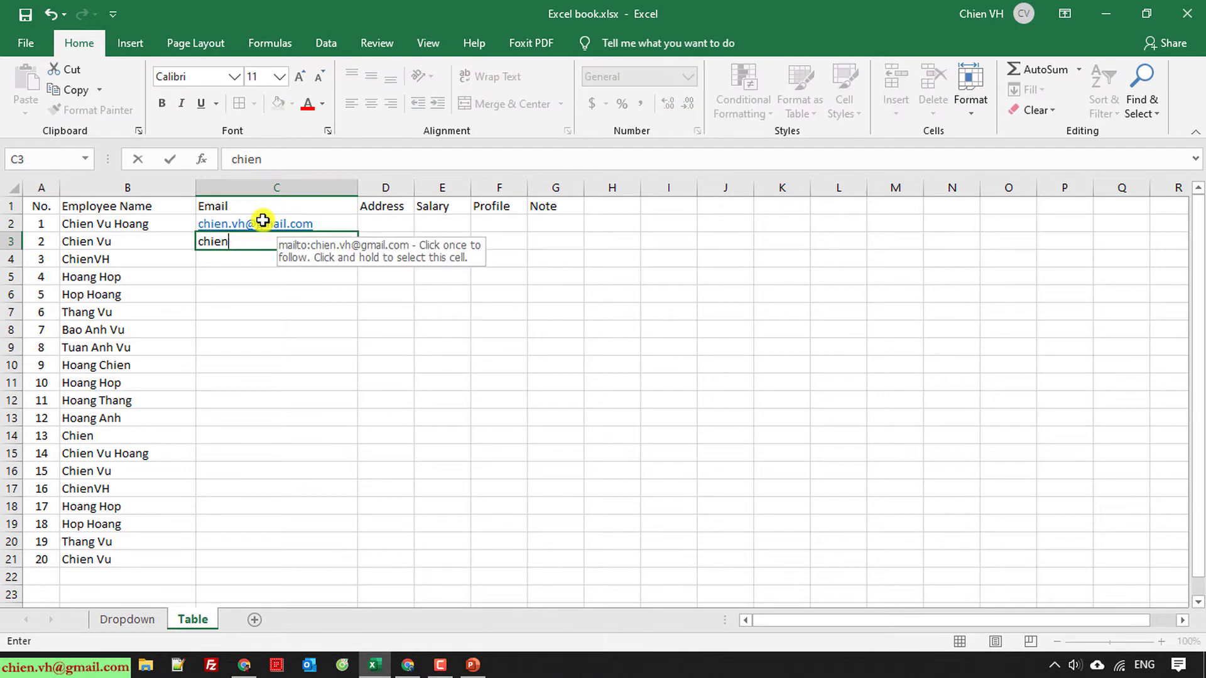
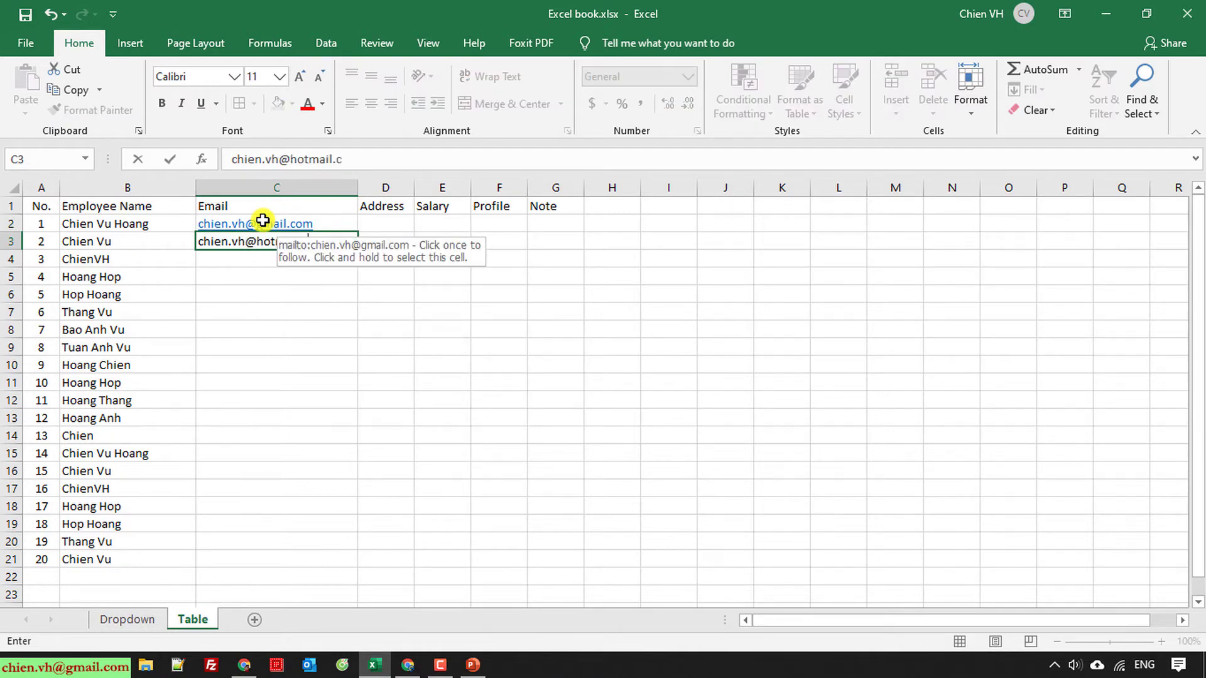
{"action": "key", "text": "Return"}
Step: Copy the two-address pair and paste it repeatedly down the Email column
{"action": "key", "text": "Up"}
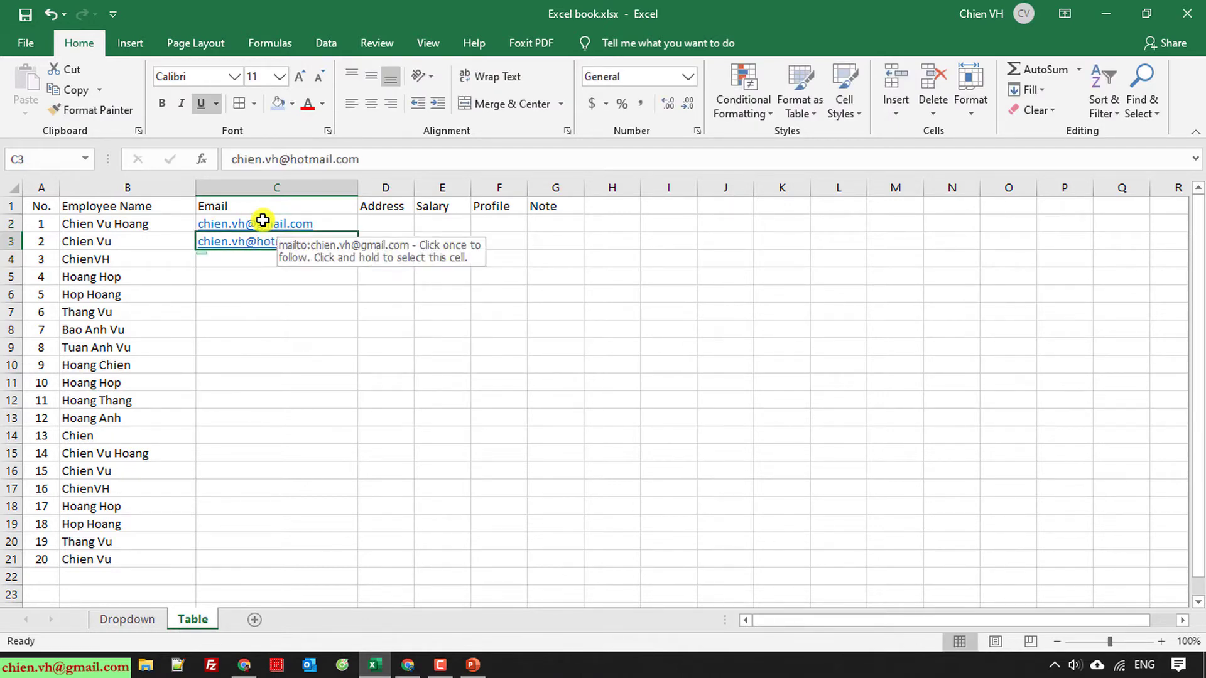
{"action": "key", "text": "shift+Up"}
{"action": "key", "text": "ctrl+c"}
{"action": "key", "text": "Down"}
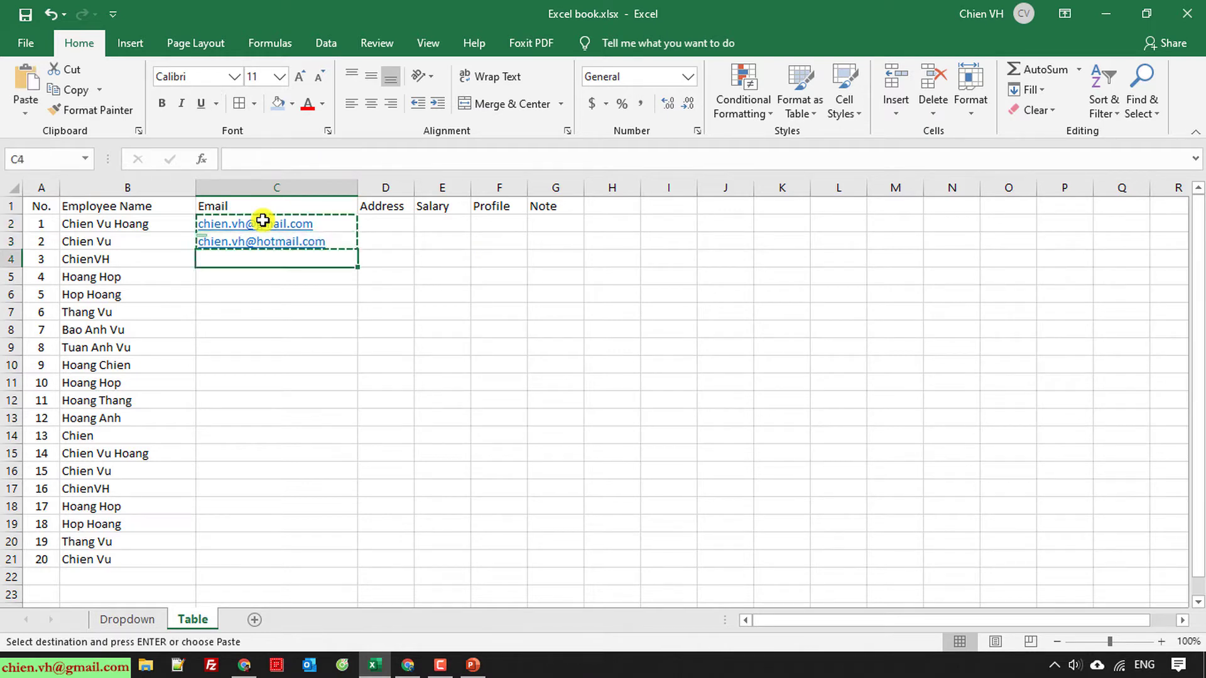
{"action": "key", "text": "ctrl+v"}
{"action": "key", "text": "Down"}
{"action": "key", "text": "ctrl+v"}
{"action": "key", "text": "Down"}
{"action": "key", "text": "Down"}
{"action": "key", "text": "Down"}
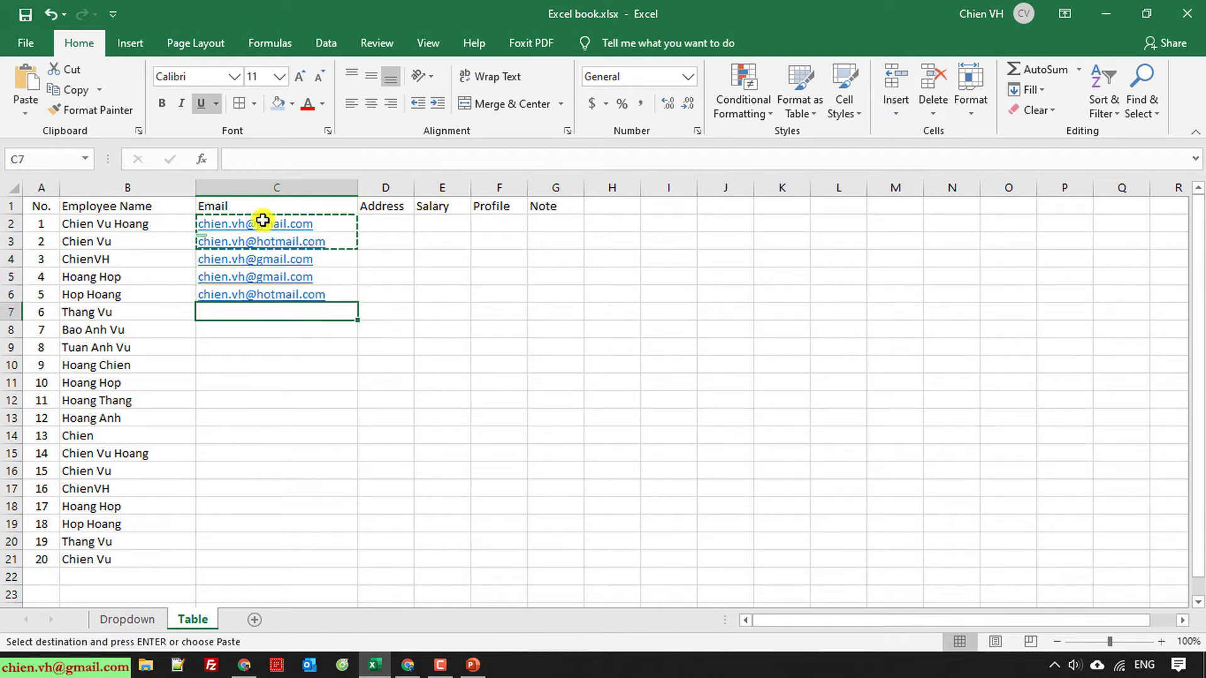
{"action": "key", "text": "Up"}
{"action": "key", "text": "ctrl+v"}
{"action": "key", "text": "Down"}
{"action": "key", "text": "Down"}
{"action": "key", "text": "ctrl+v"}
{"action": "key", "text": "Down"}
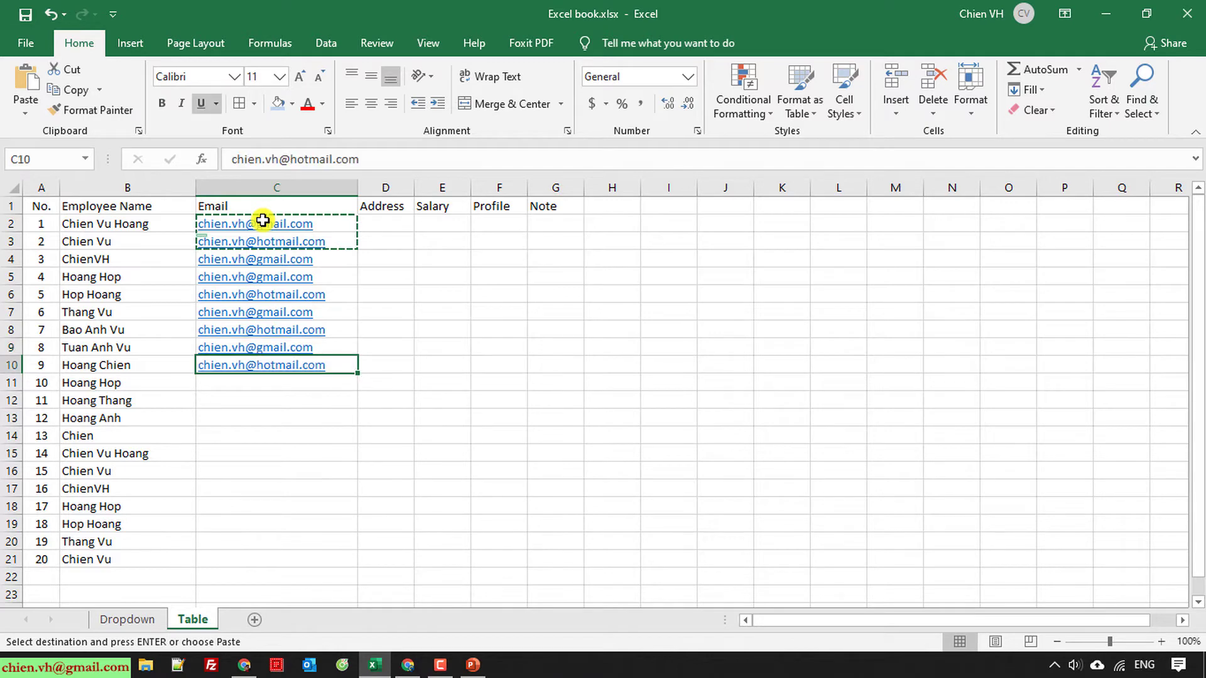
{"action": "key", "text": "Down"}
{"action": "key", "text": "ctrl+v"}
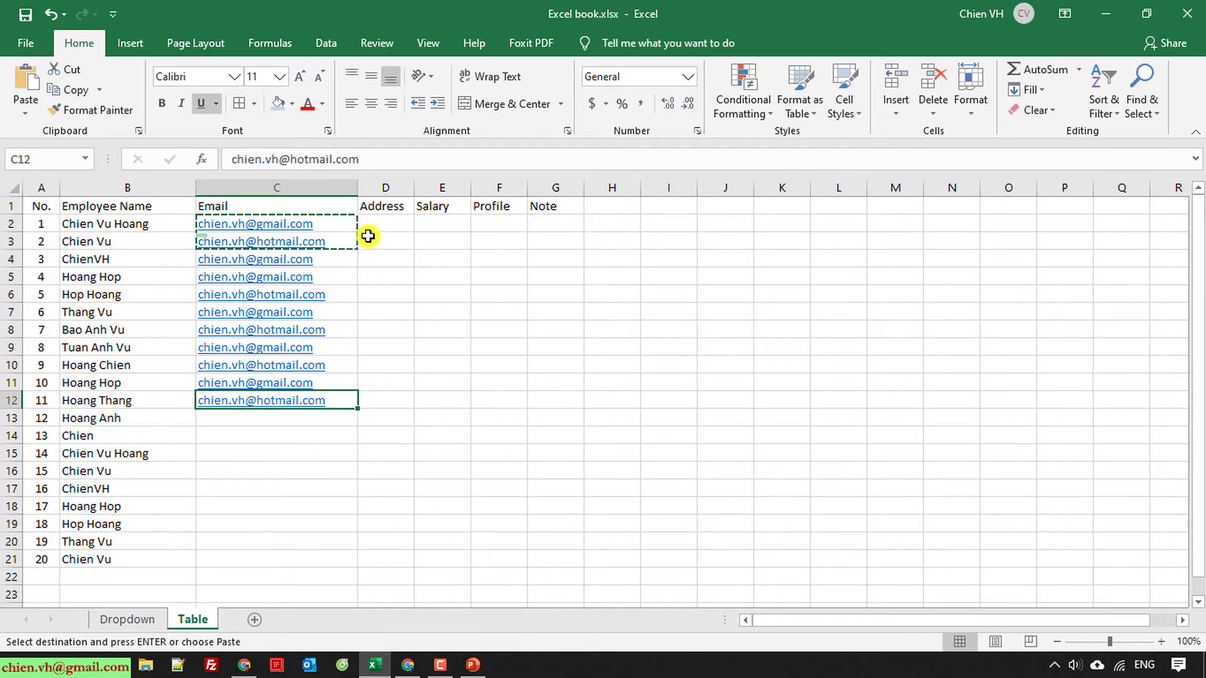
Step: Rearrange the email blocks with copy, cut and paste so rows 2–20 are filled without gaps
{"action": "left_click", "coordinate": [384, 217]}
{"action": "key", "text": "Left"}
{"action": "key", "text": "shift+Down"}
{"action": "key", "text": "shift+Down"}
{"action": "key", "text": "shift+Down"}
{"action": "key", "text": "shift+Down"}
{"action": "key", "text": "shift+Down"}
{"action": "key", "text": "shift+Down"}
{"action": "key", "text": "shift+Down"}
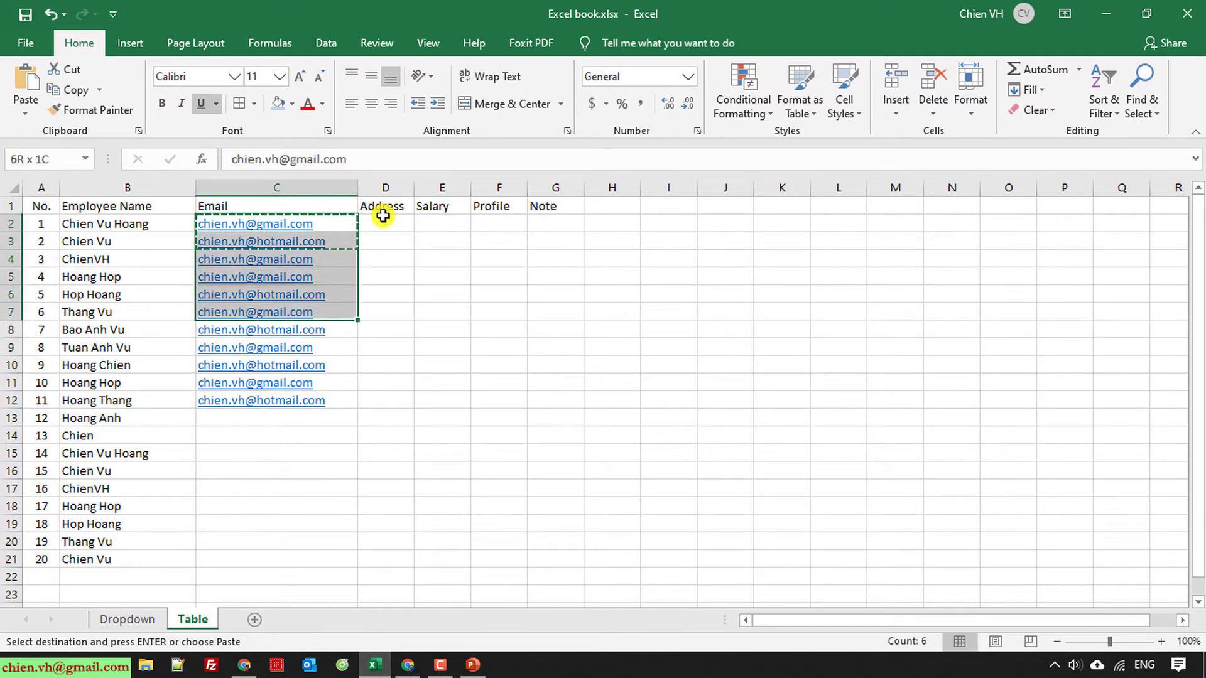
{"action": "key", "text": "ctrl+c"}
{"action": "key", "text": "Down"}
{"action": "key", "text": "Down"}
{"action": "key", "text": "Down"}
{"action": "key", "text": "Down"}
{"action": "key", "text": "Down"}
{"action": "key", "text": "Down"}
{"action": "key", "text": "Down"}
{"action": "key", "text": "Down"}
{"action": "key", "text": "Down"}
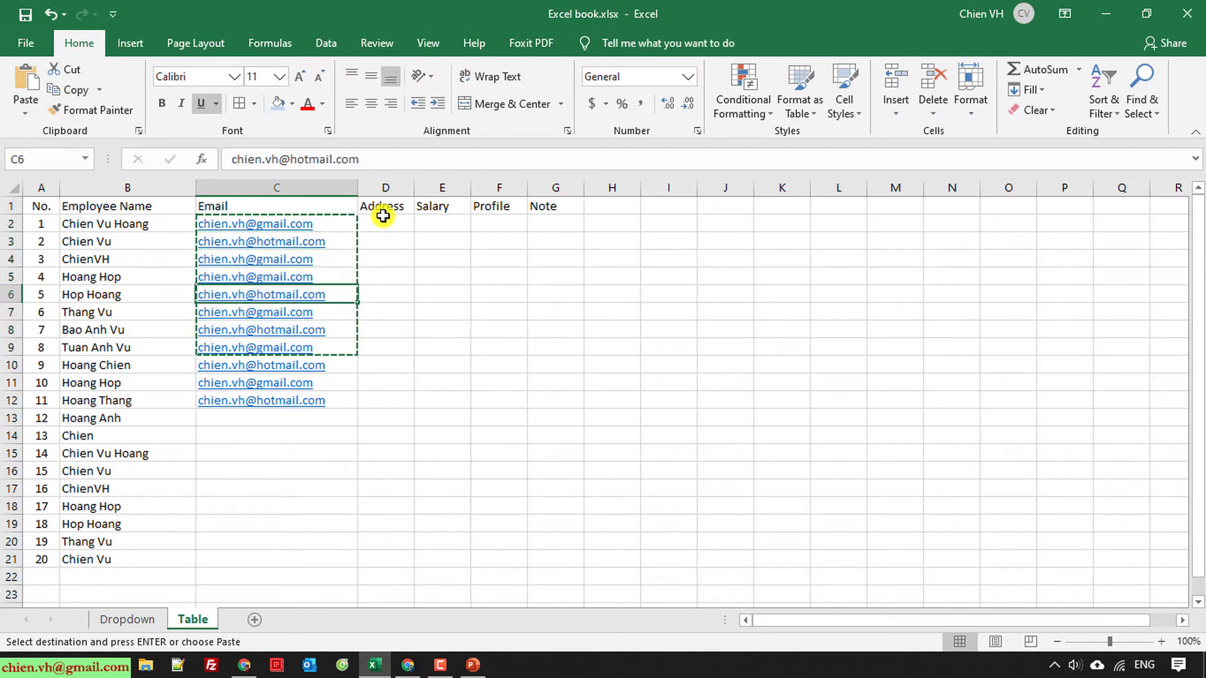
{"action": "key", "text": "Down"}
{"action": "key", "text": "Down"}
{"action": "key", "text": "ctrl+v"}
{"action": "key", "text": "Down"}
{"action": "key", "text": "ctrl+z"}
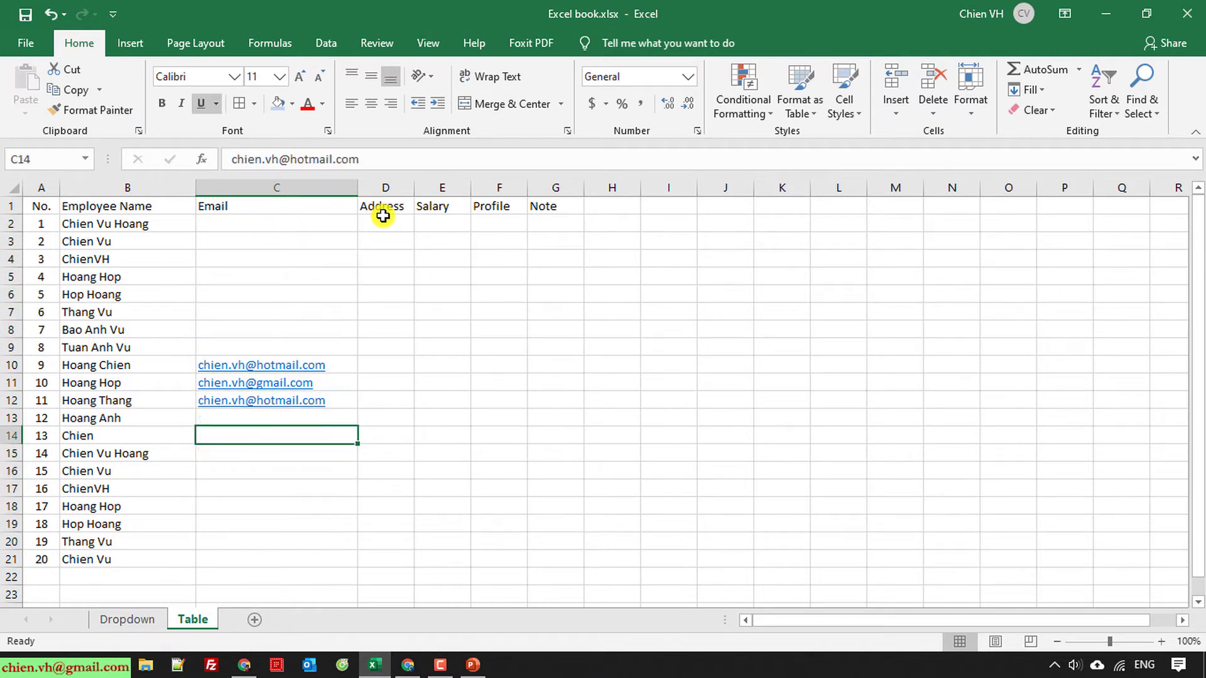
{"action": "key", "text": "Down"}
{"action": "key", "text": "Up"}
{"action": "key", "text": "ctrl+v"}
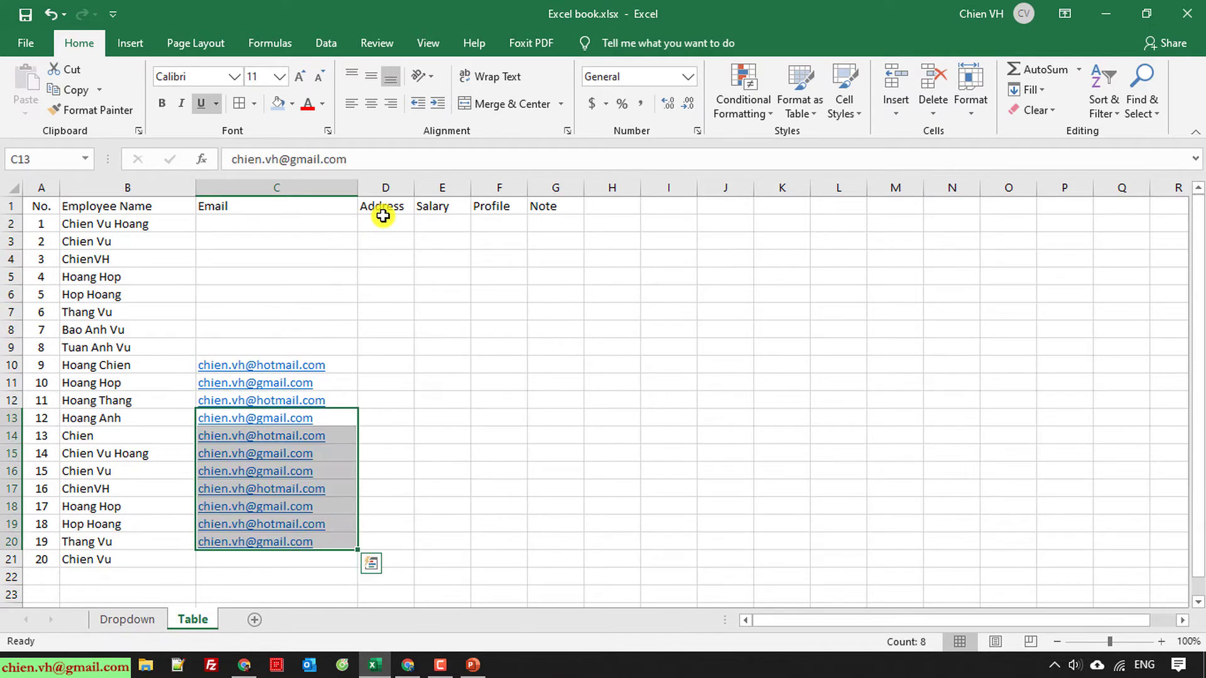
{"action": "key", "text": "Up"}
{"action": "key", "text": "Up"}
{"action": "key", "text": "Up"}
{"action": "key", "text": "Down"}
{"action": "key", "text": "Up"}
{"action": "key", "text": "shift+Down"}
{"action": "key", "text": "shift+Down"}
{"action": "key", "text": "shift+Down"}
{"action": "key", "text": "shift+Down"}
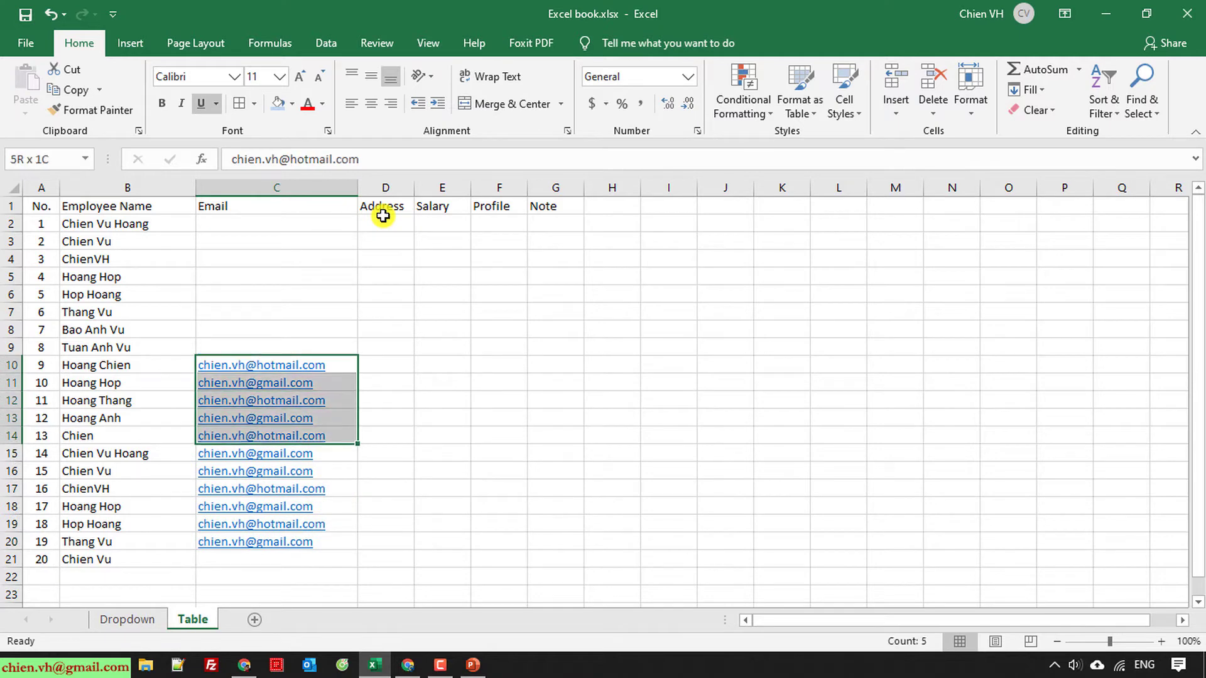
{"action": "key", "text": "shift+Down"}
{"action": "key", "text": "shift+Down"}
{"action": "key", "text": "shift+Down"}
{"action": "key", "text": "ctrl+x"}
{"action": "key", "text": "Up"}
{"action": "key", "text": "Up"}
{"action": "key", "text": "Up"}
{"action": "key", "text": "Up"}
{"action": "key", "text": "Up"}
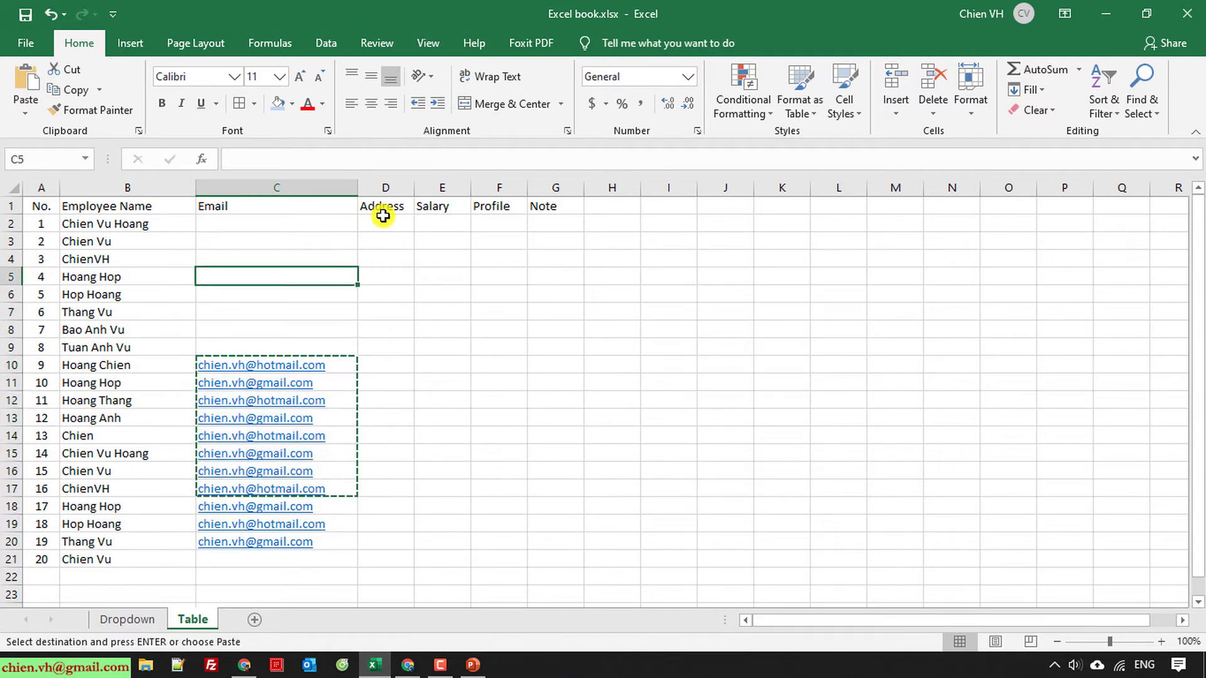
{"action": "key", "text": "Up"}
{"action": "key", "text": "Up"}
{"action": "key", "text": "Up"}
{"action": "key", "text": "ctrl+v"}
{"action": "key", "text": "Down"}
{"action": "key", "text": "Down"}
{"action": "key", "text": "Down"}
{"action": "key", "text": "Down"}
{"action": "key", "text": "Down"}
{"action": "key", "text": "Down"}
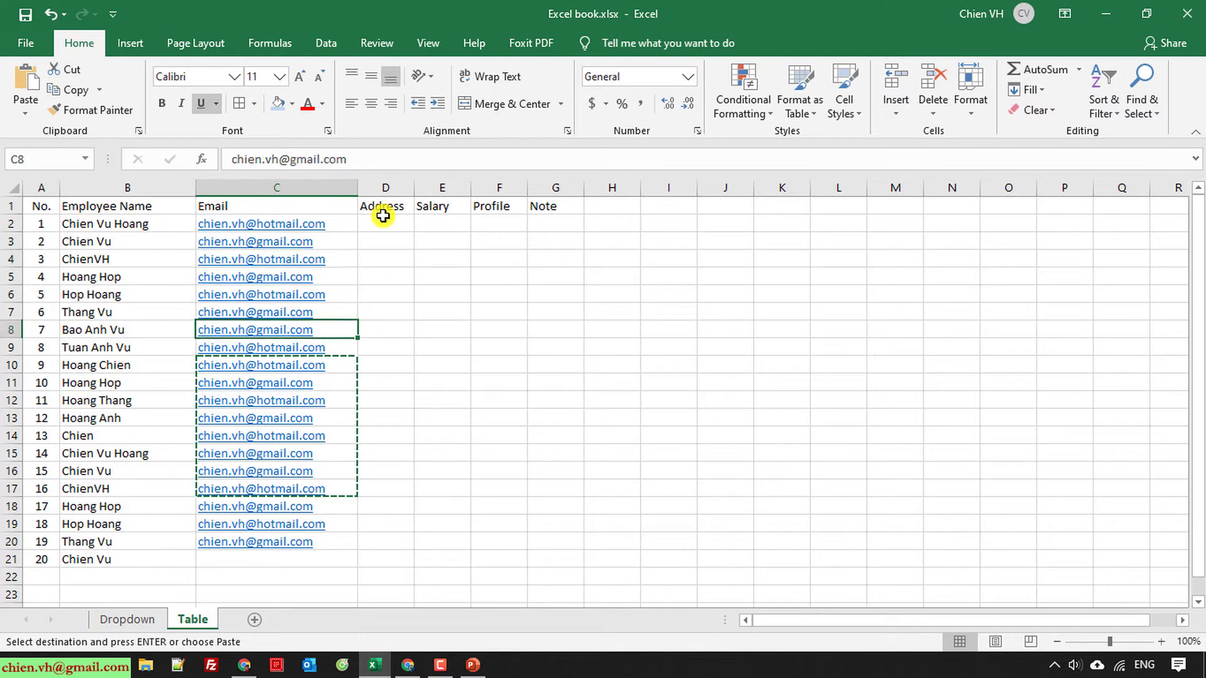
Step: Enter the sample gmail address for the last employee in C21
{"action": "key", "text": "Down"}
{"action": "key", "text": "Down"}
{"action": "key", "text": "Down"}
{"action": "key", "text": "Down"}
{"action": "key", "text": "Down"}
{"action": "key", "text": "Down"}
{"action": "key", "text": "Down"}
{"action": "key", "text": "Down"}
{"action": "key", "text": "Down"}
{"action": "key", "text": "Down"}
{"action": "key", "text": "Down"}
{"action": "key", "text": "Down"}
{"action": "key", "text": "Down"}
{"action": "key", "text": "Up"}
{"action": "key", "text": "Down"}
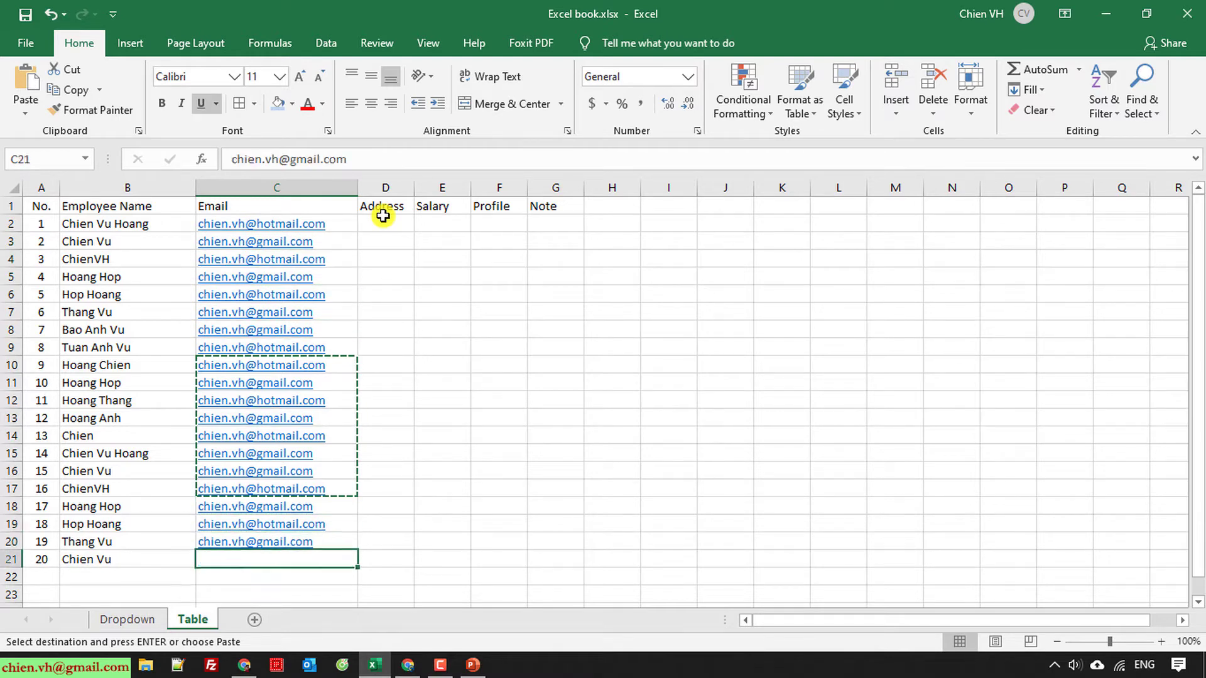
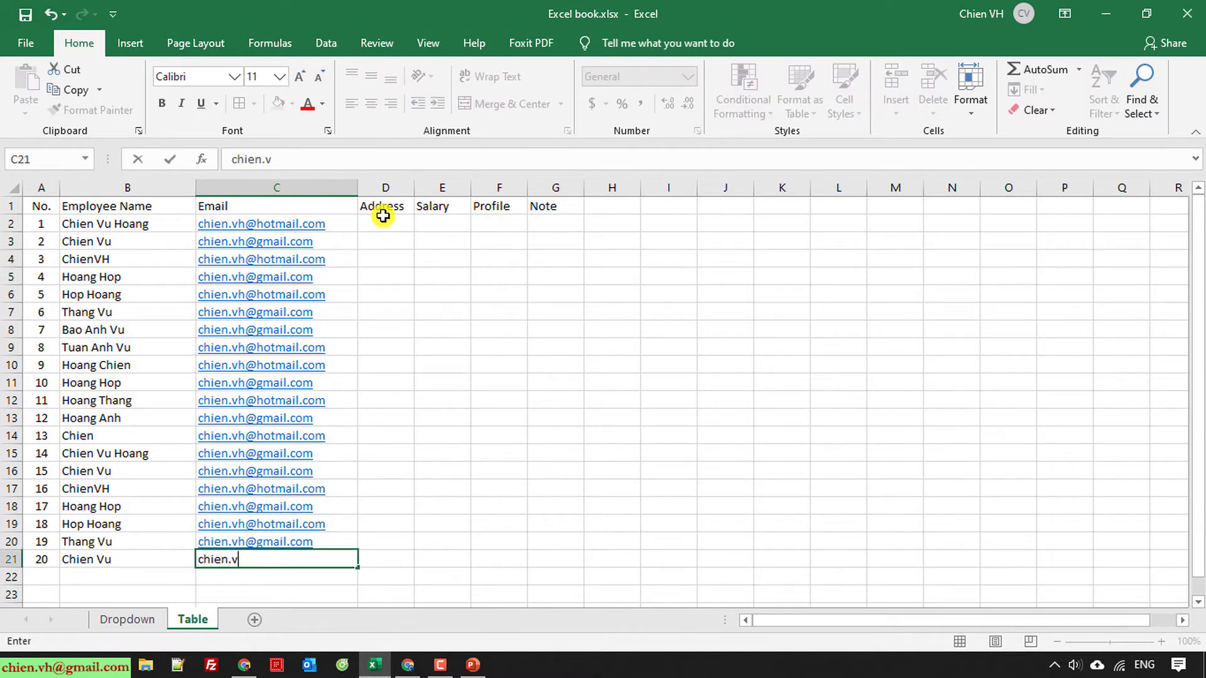
{"action": "key", "text": "Return"}
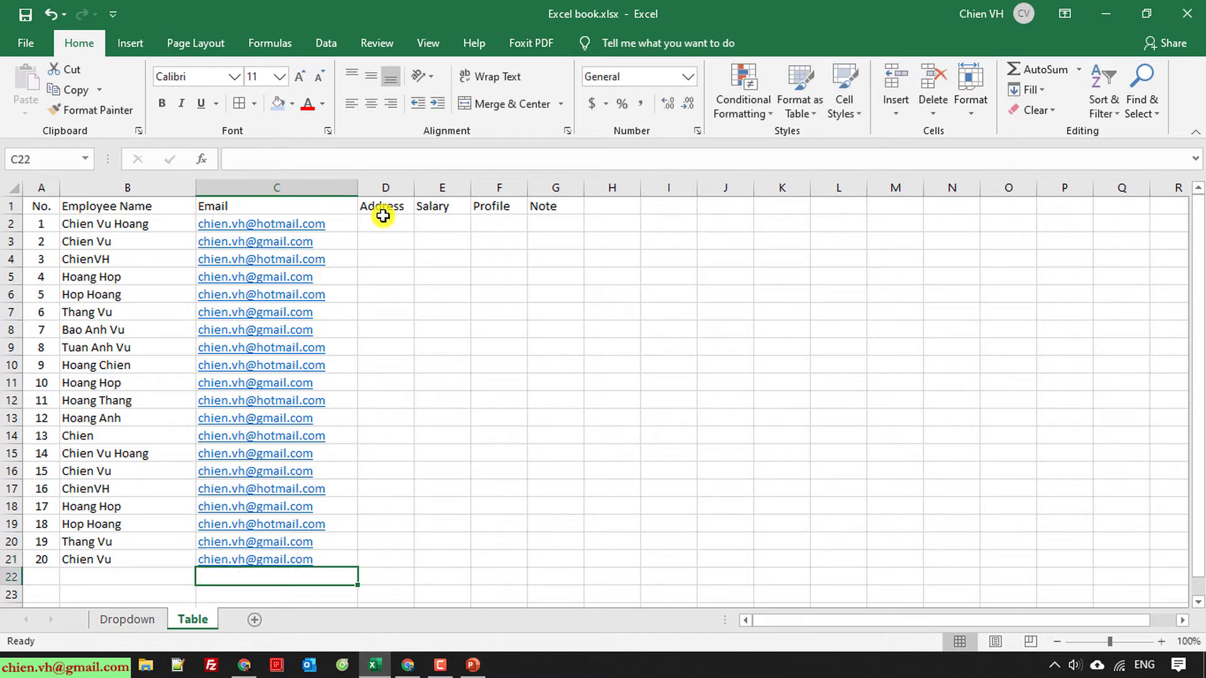
{"action": "left_click", "coordinate": [483, 347]}
Step: Widen the Address column and enter 'Hanoi, Vietnam' in D2
{"action": "left_click_drag", "start_coordinate": [414, 187], "coordinate": [452, 184]}
{"action": "left_click", "coordinate": [388, 221]}
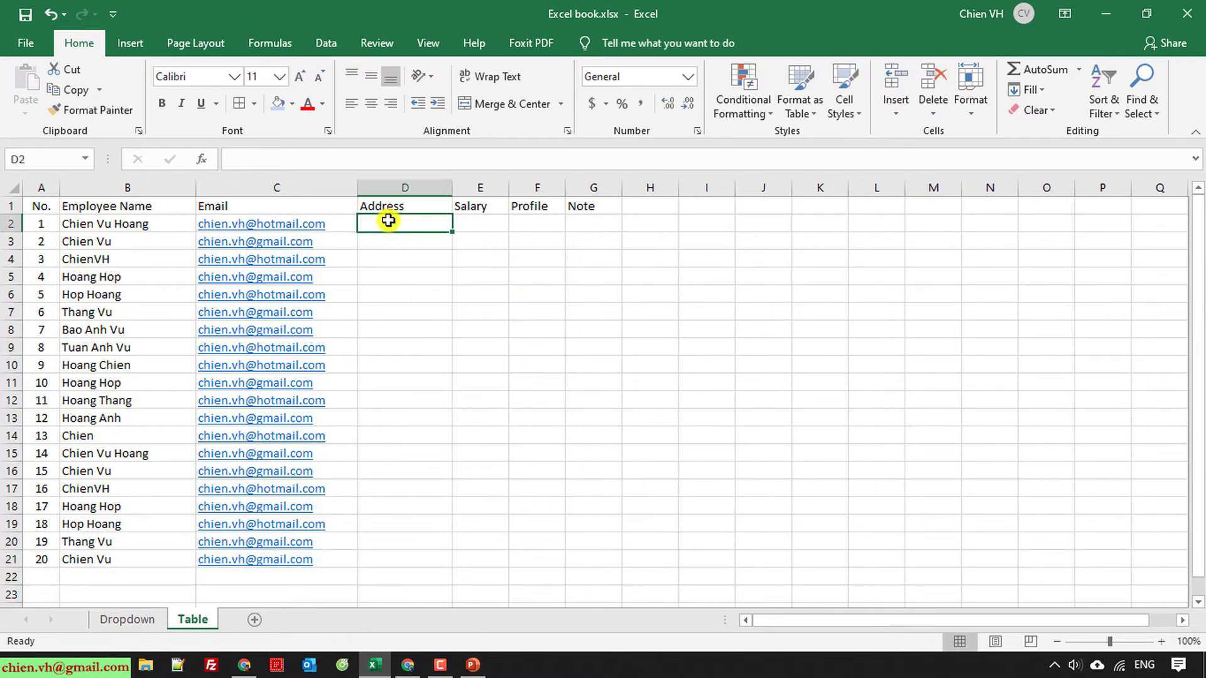
{"action": "double_click", "coordinate": [368, 220]}
{"action": "type", "text": "Hag"}
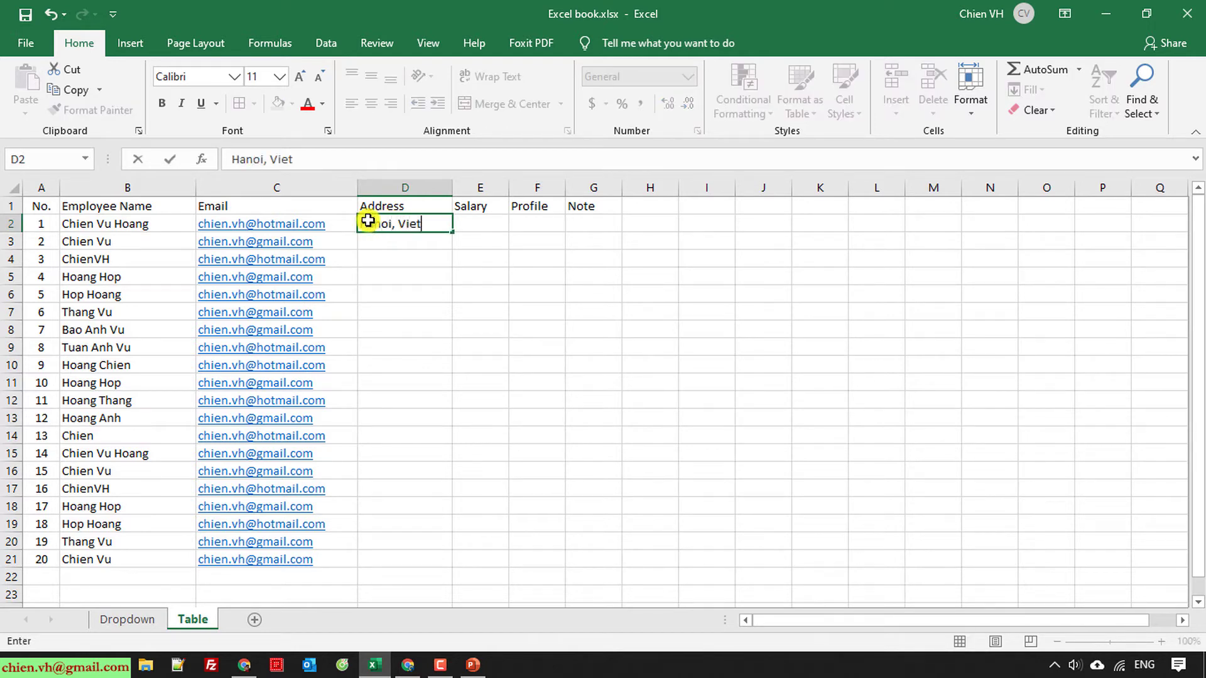
{"action": "type", "text": "oi, Vietnam"}
{"action": "key", "text": "Return"}
Step: Fill 'Hanoi, Vietnam' down to D21 and auto-fit the Salary column width
{"action": "left_click", "coordinate": [368, 220]}
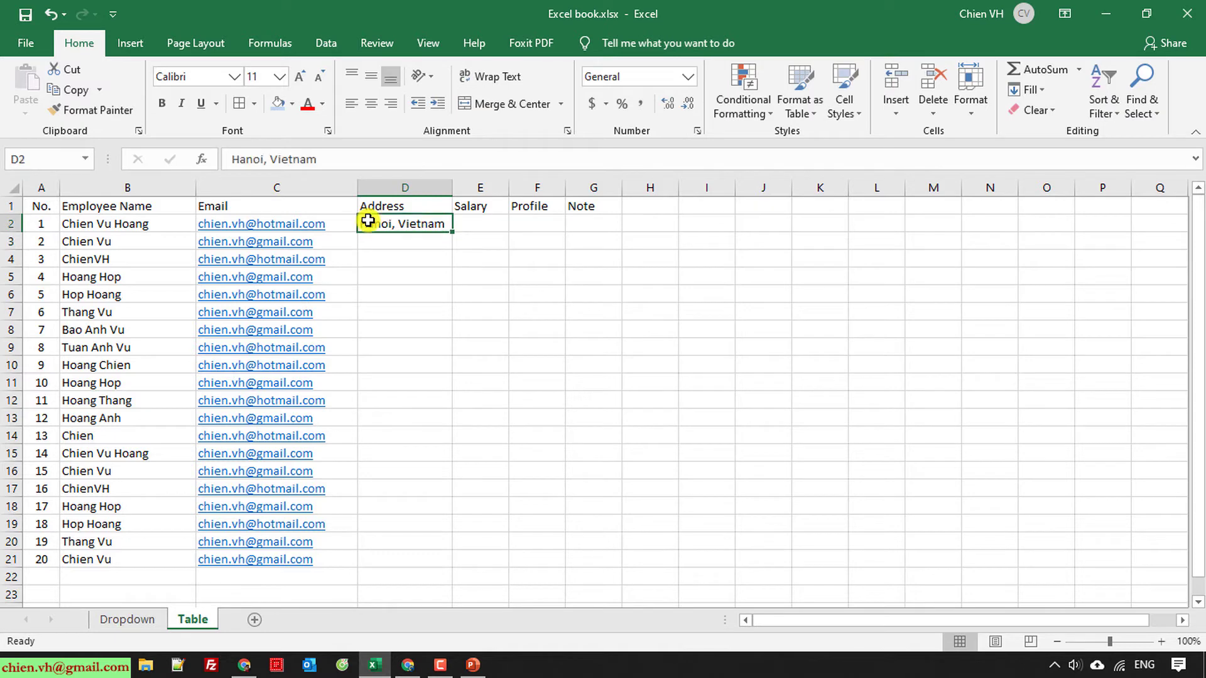
{"action": "key", "text": "ctrl+c"}
{"action": "key", "text": "Down"}
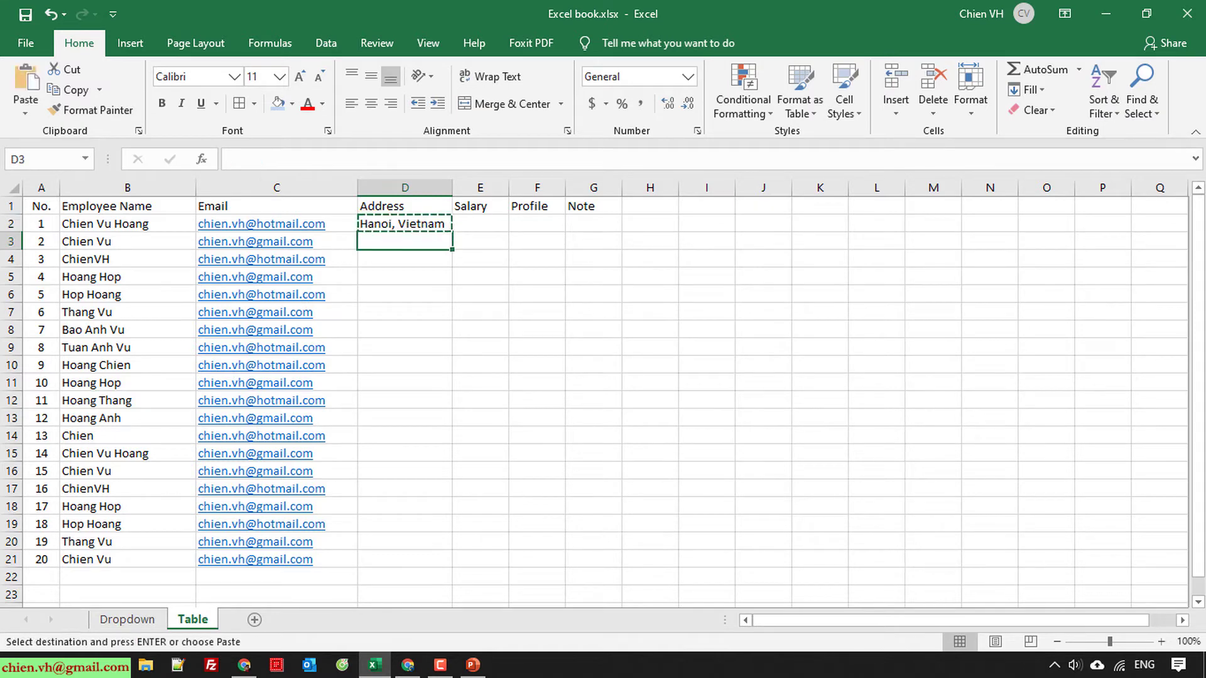
{"action": "left_click", "coordinate": [710, 472]}
{"action": "left_click", "coordinate": [450, 227]}
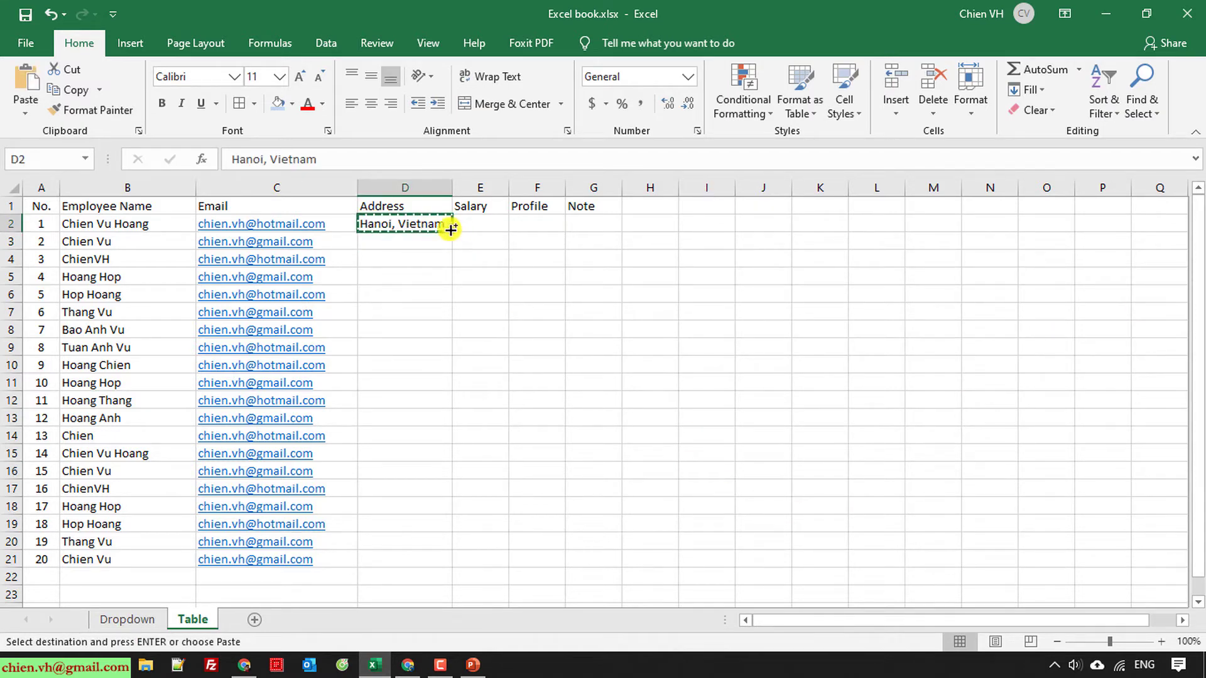
{"action": "left_click_drag", "start_coordinate": [450, 230], "coordinate": [432, 559]}
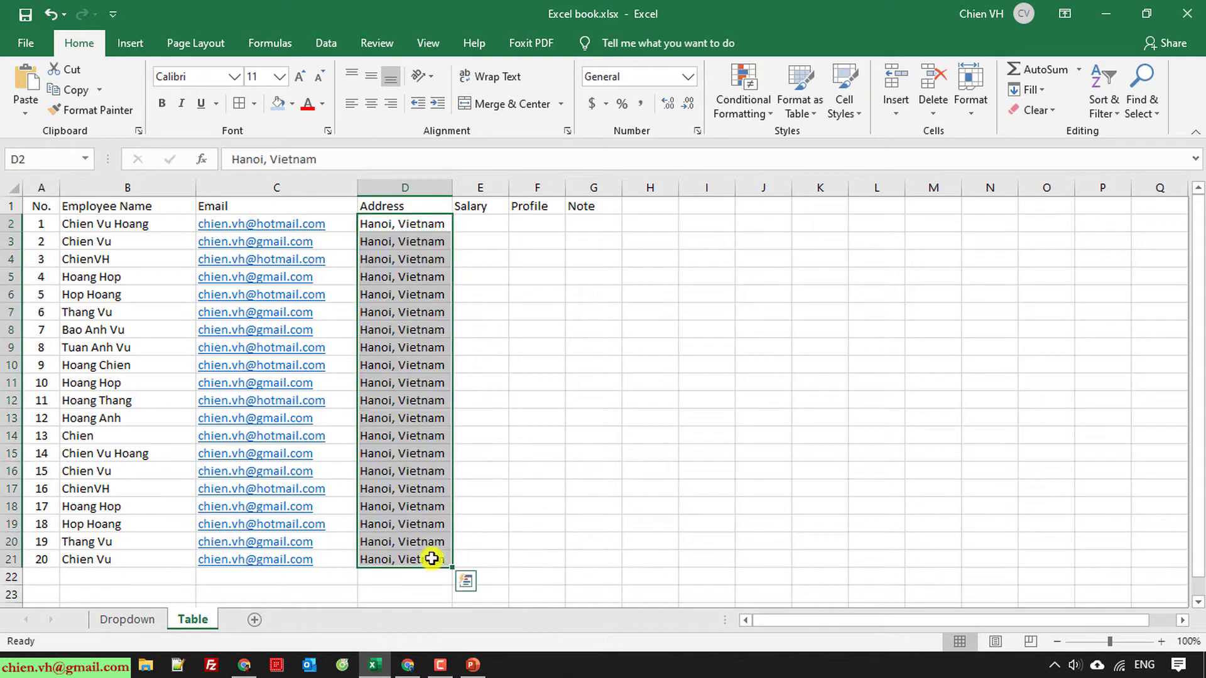
{"action": "left_click", "coordinate": [647, 453]}
{"action": "double_click", "coordinate": [508, 186]}
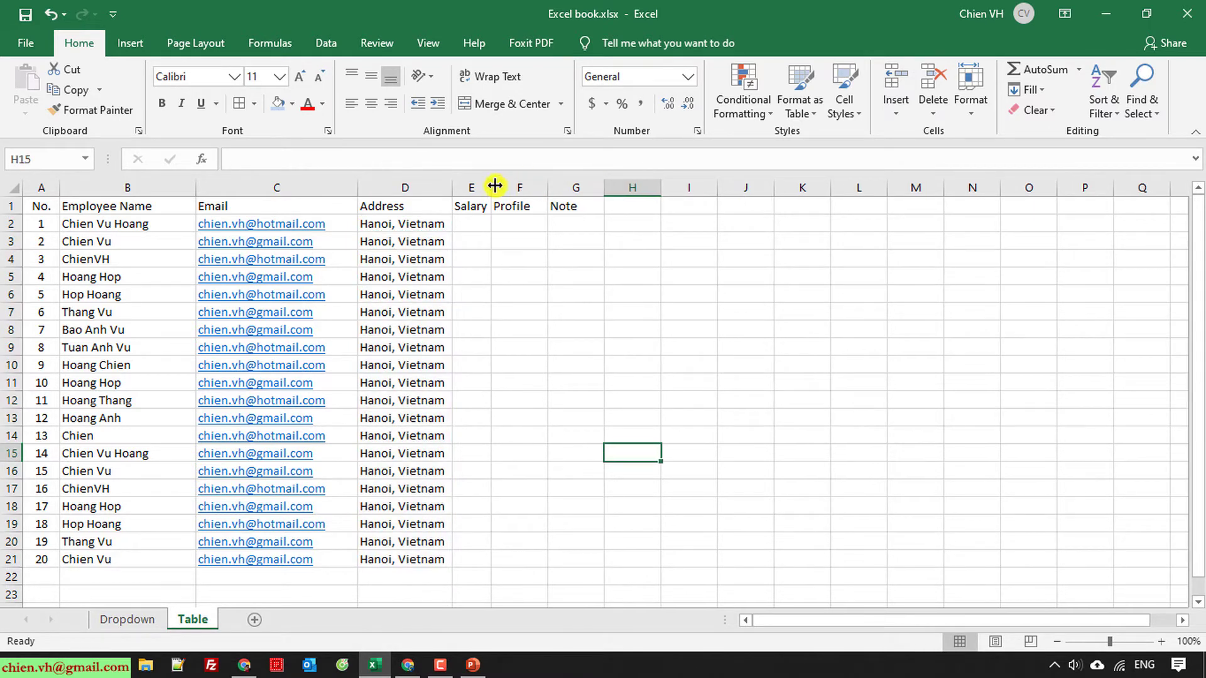
Step: Widen the column, title it Salary (USD), and enter 1000, 2000, 3000, 4000 in E2:E5
{"action": "left_click_drag", "start_coordinate": [496, 185], "coordinate": [576, 205]}
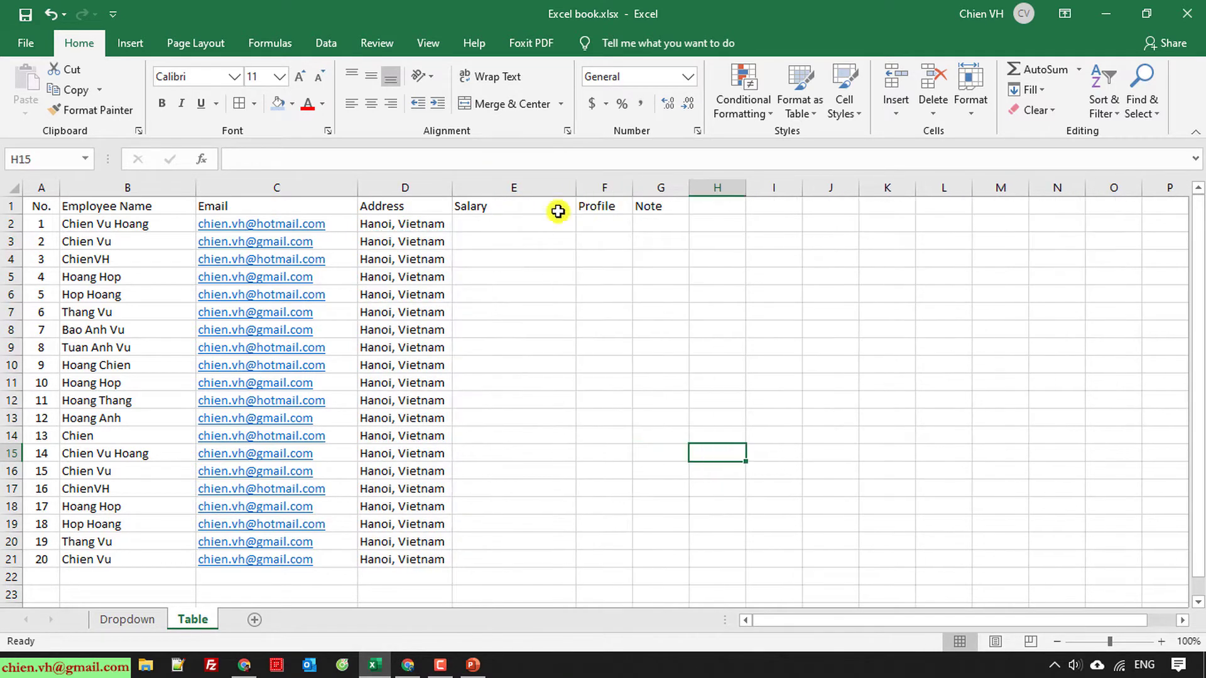
{"action": "double_click", "coordinate": [514, 206]}
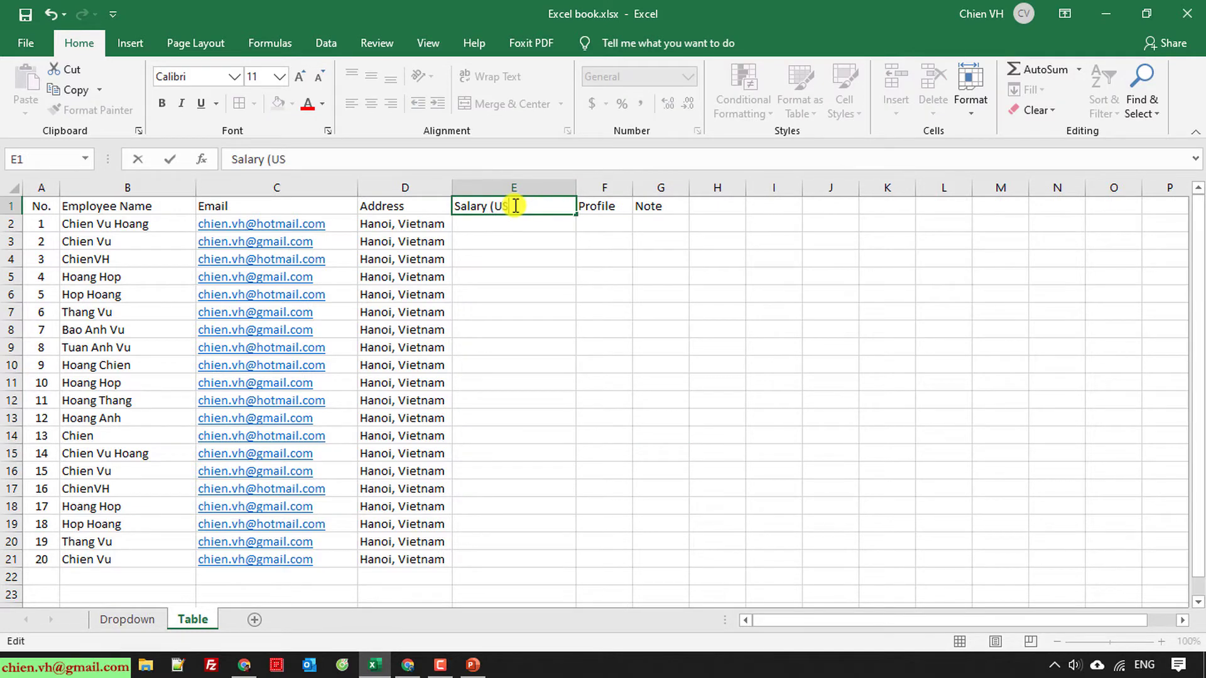
{"action": "key", "text": "Return"}
{"action": "type", "text": "10"}
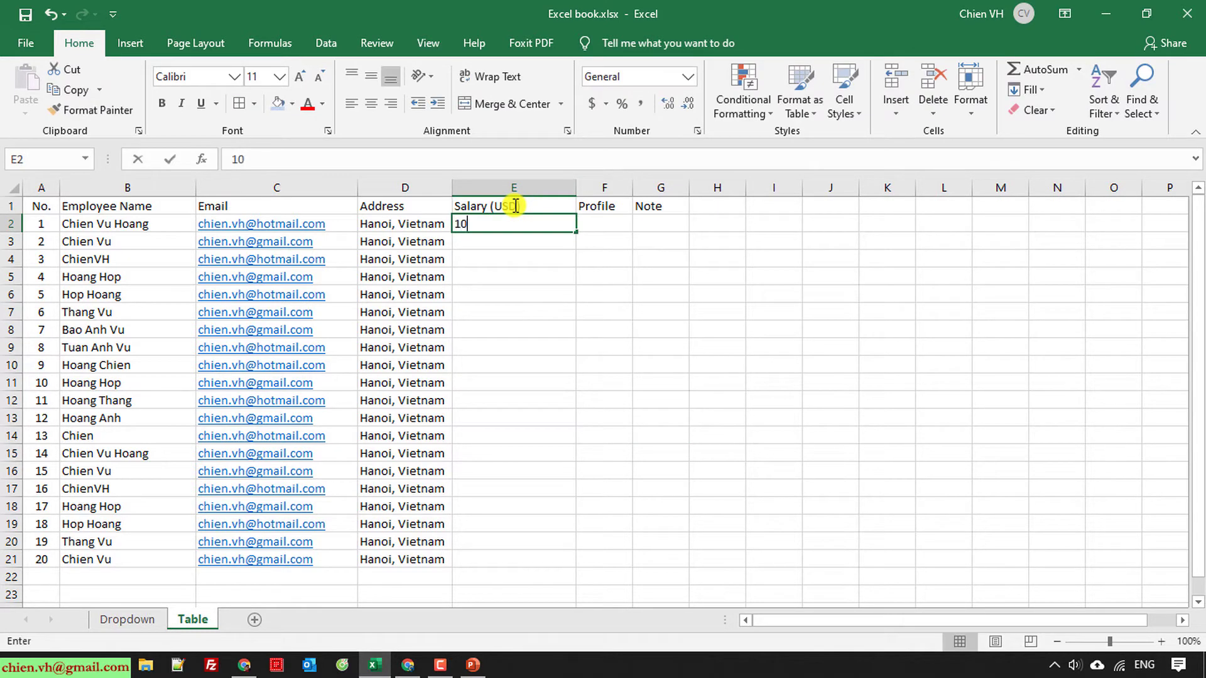
{"action": "type", "text": "00"}
{"action": "key", "text": "Return"}
{"action": "type", "text": "20"}
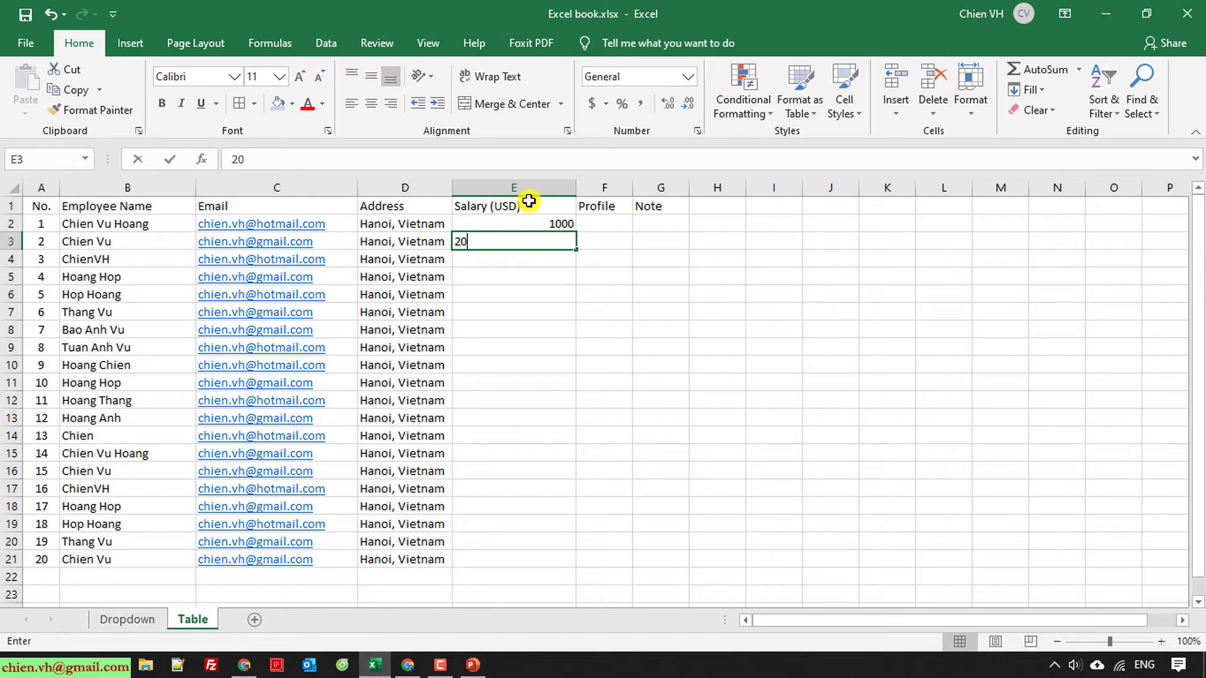
{"action": "type", "text": "00"}
{"action": "key", "text": "Return"}
{"action": "type", "text": "30"}
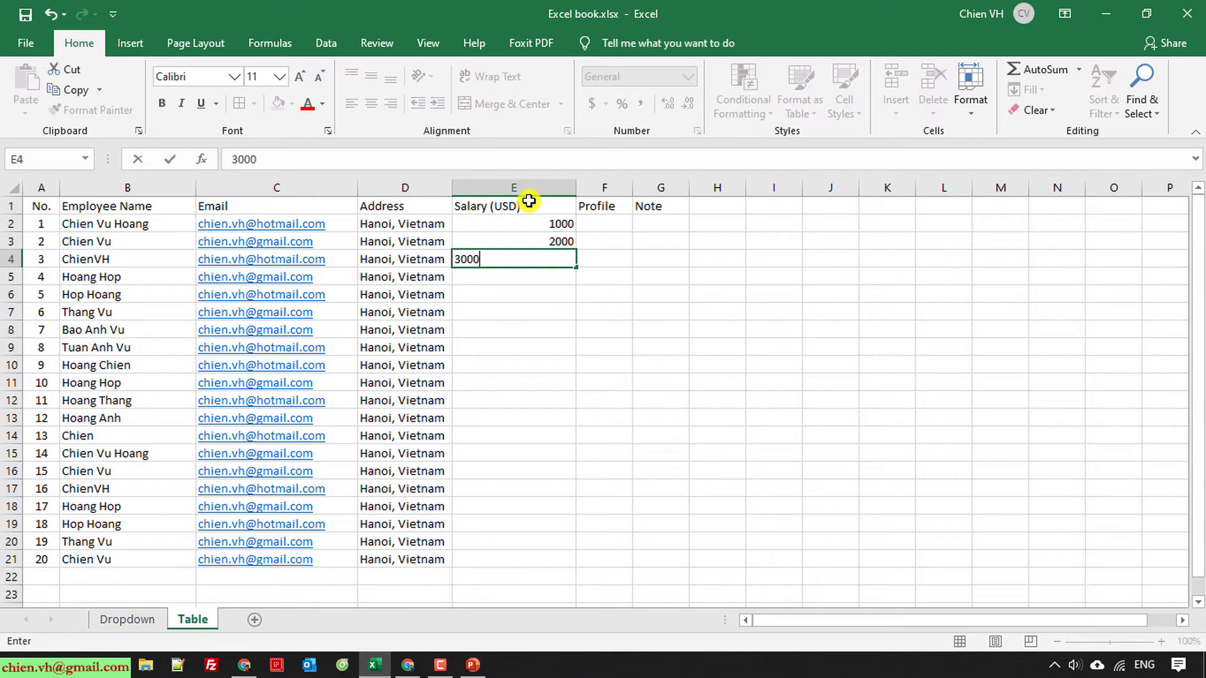
{"action": "key", "text": "Return"}
{"action": "type", "text": "4000"}
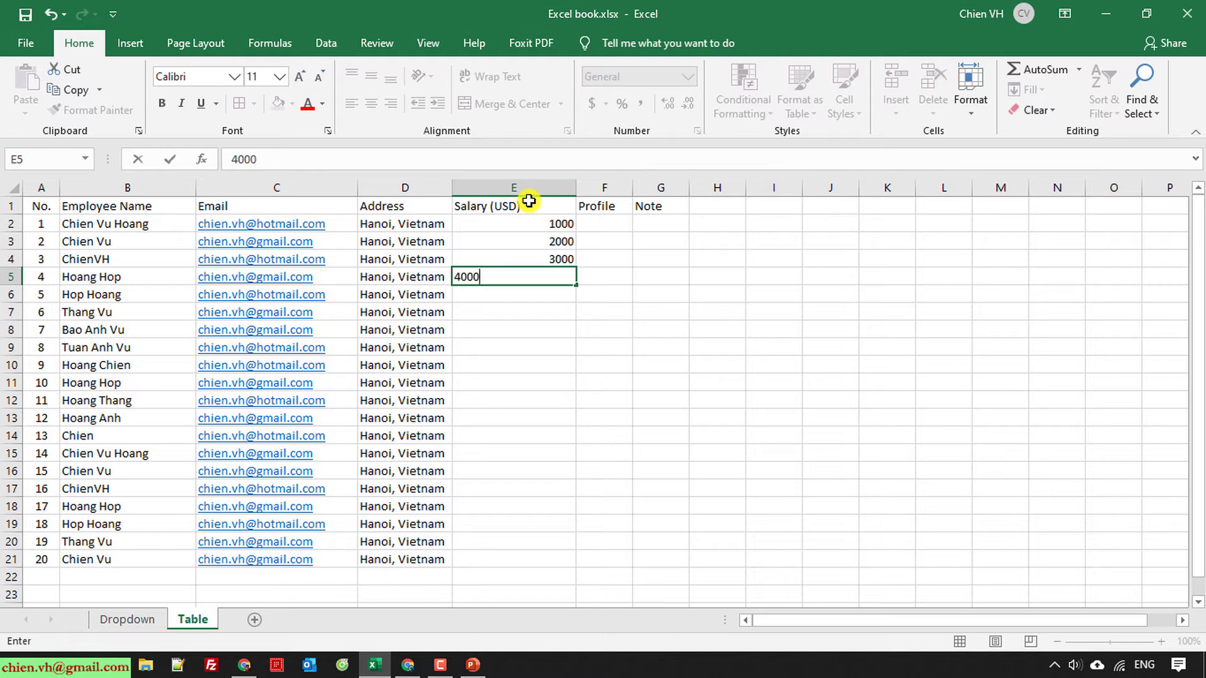
{"action": "key", "text": "Return"}
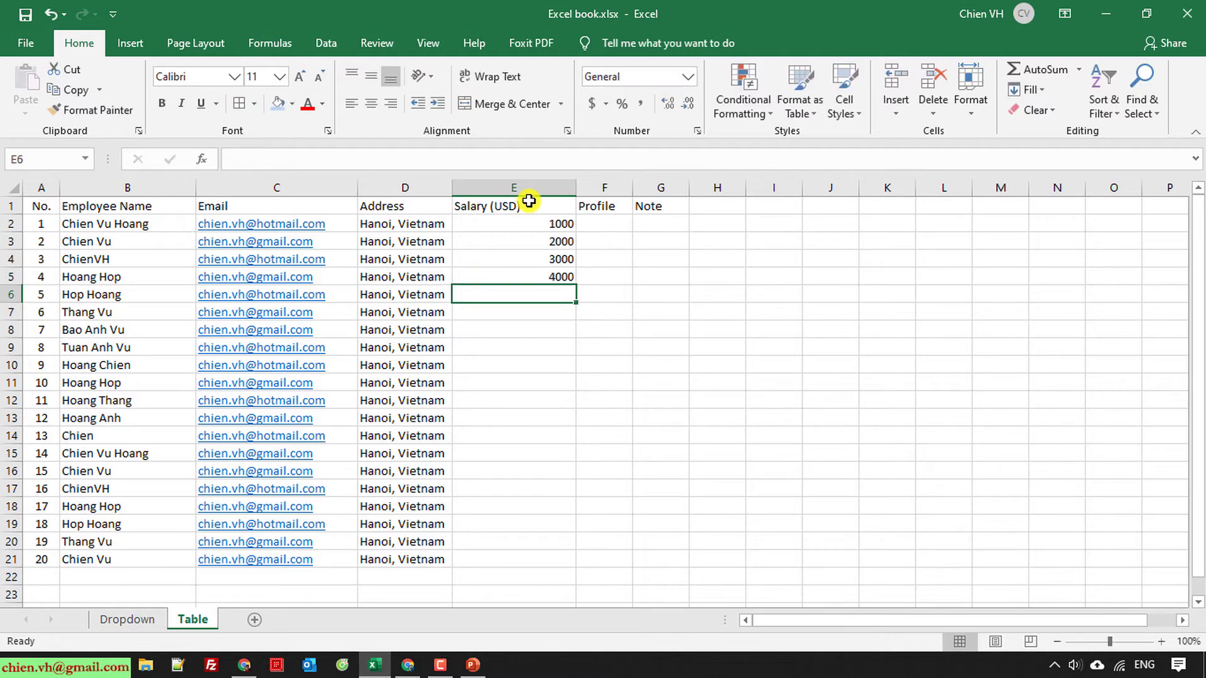
{"action": "key", "text": "Up"}
{"action": "key", "text": "Up"}
{"action": "key", "text": "Up"}
{"action": "key", "text": "Up"}
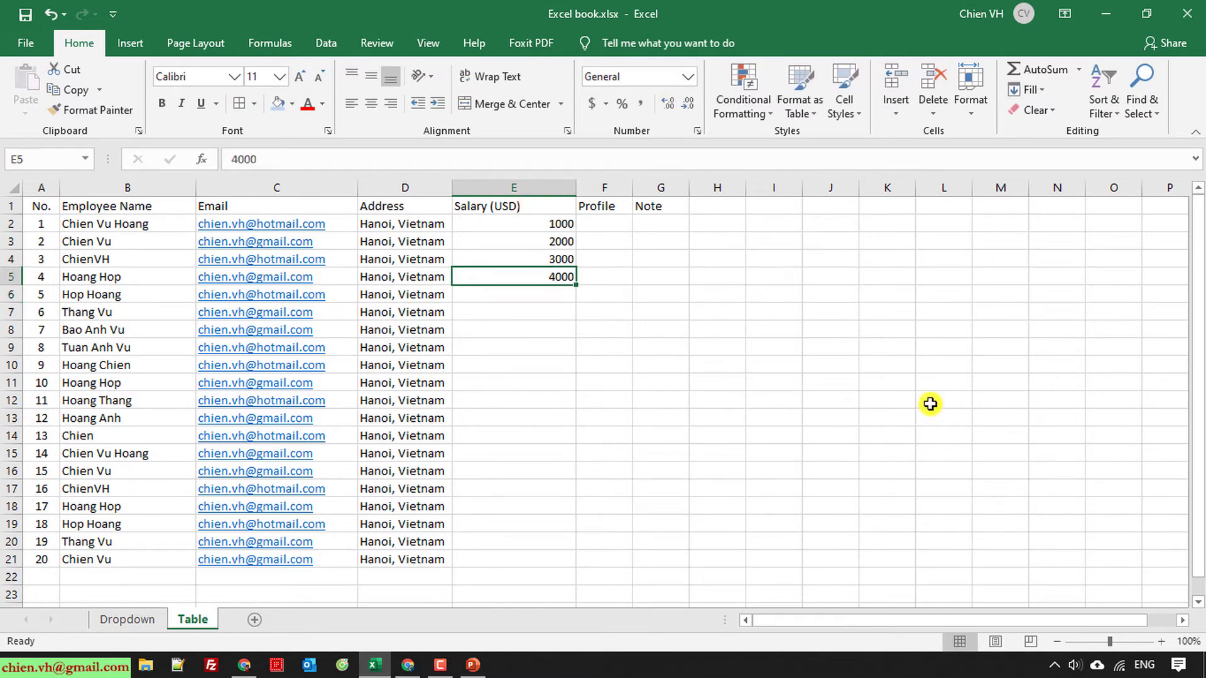
Step: Copy the salaries 1000–4000 in E2:E5 and paste them into E6, E10, E14 and E18
{"action": "key", "text": "shift+Down"}
{"action": "key", "text": "shift+Down"}
{"action": "key", "text": "shift+Down"}
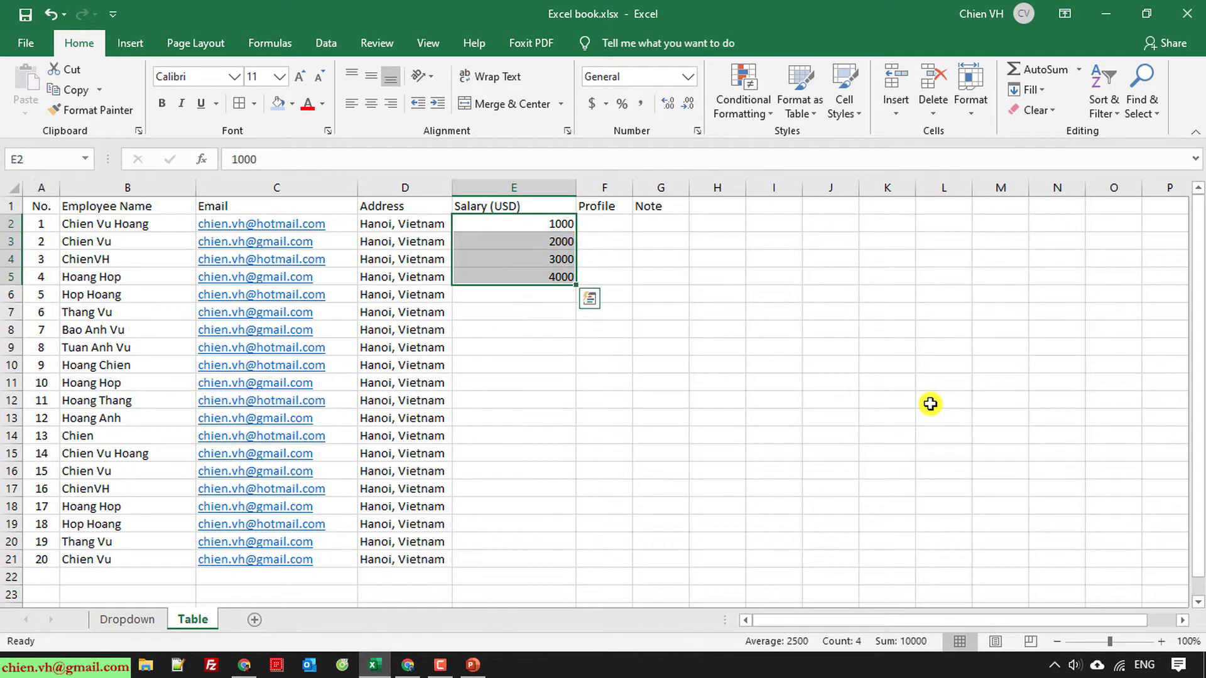
{"action": "key", "text": "ctrl+c"}
{"action": "key", "text": "Down"}
{"action": "key", "text": "Down"}
{"action": "key", "text": "Down"}
{"action": "key", "text": "Down"}
{"action": "key", "text": "ctrl+v"}
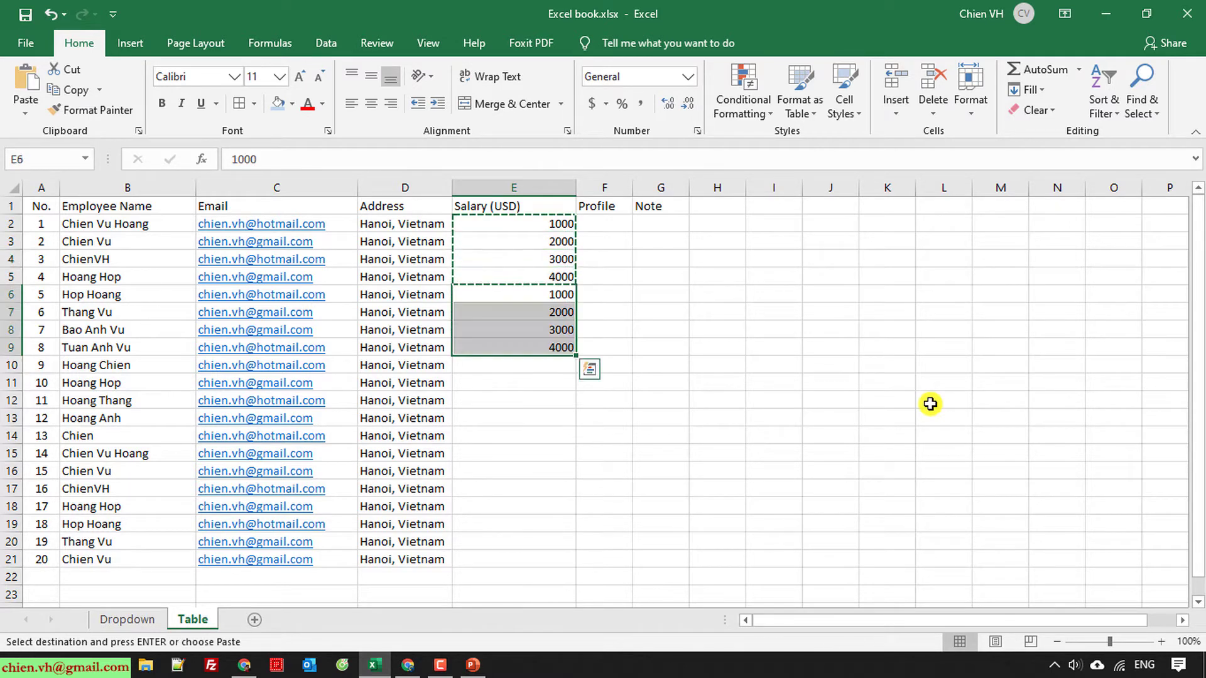
{"action": "key", "text": "Down"}
{"action": "key", "text": "Down"}
{"action": "key", "text": "Down"}
{"action": "key", "text": "Down"}
{"action": "key", "text": "ctrl+v"}
{"action": "key", "text": "Down"}
{"action": "key", "text": "Down"}
{"action": "key", "text": "Down"}
{"action": "key", "text": "Down"}
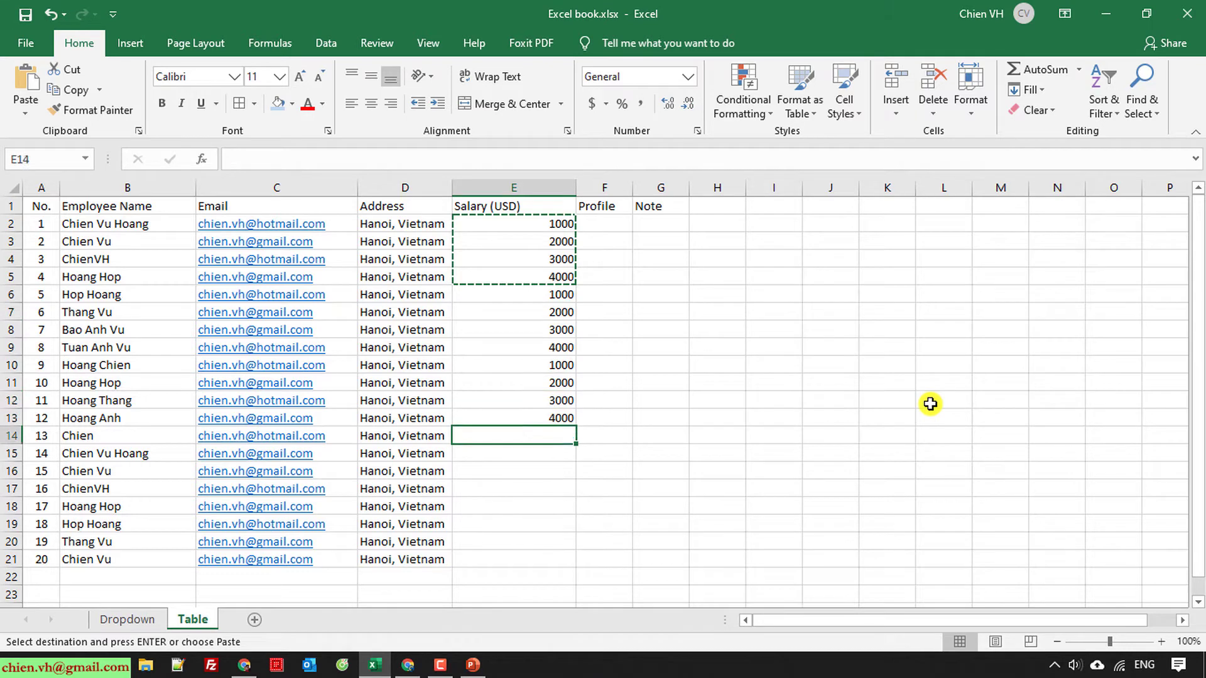
{"action": "key", "text": "ctrl+v"}
{"action": "key", "text": "Down"}
{"action": "key", "text": "Down"}
{"action": "key", "text": "Down"}
{"action": "key", "text": "Down"}
{"action": "key", "text": "ctrl+v"}
{"action": "key", "text": "Down"}
{"action": "key", "text": "Down"}
Step: Cancel the pending copy with Esc and deselect the salary cells
{"action": "key", "text": "Up"}
{"action": "key", "text": "Up"}
{"action": "key", "text": "Up"}
{"action": "key", "text": "Up"}
{"action": "key", "text": "Up"}
{"action": "key", "text": "Up"}
{"action": "key", "text": "Up"}
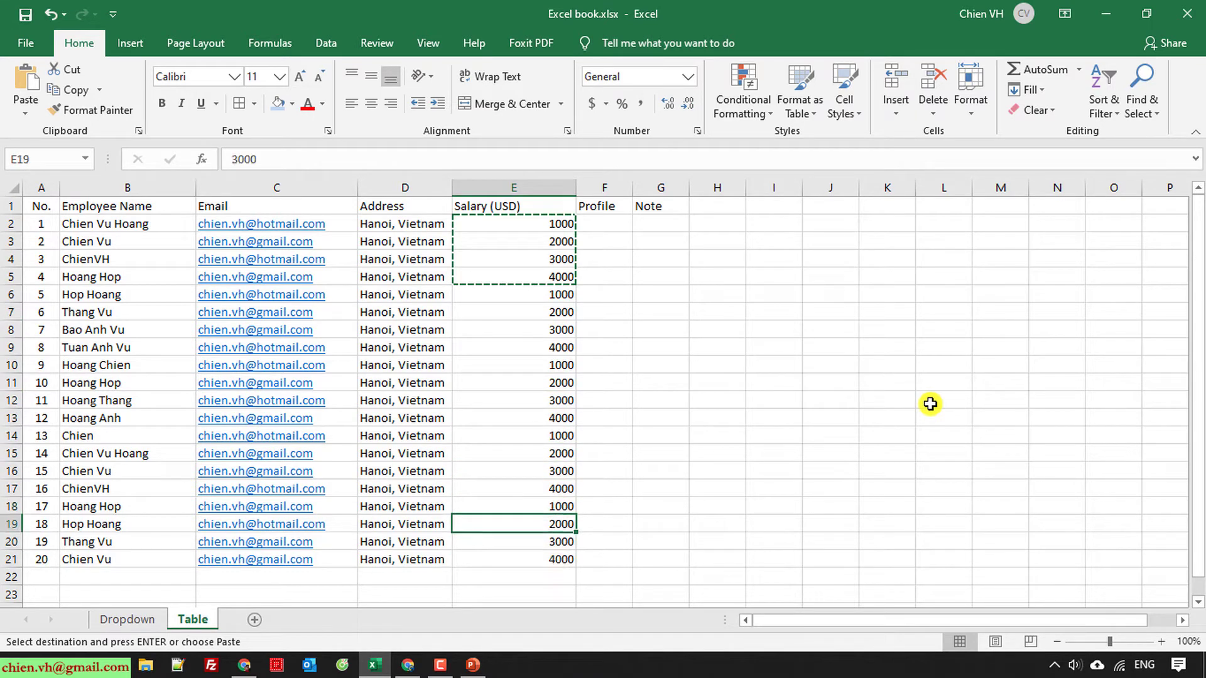
{"action": "key", "text": "Right"}
{"action": "key", "text": "Up"}
{"action": "key", "text": "Up"}
{"action": "key", "text": "Up"}
{"action": "key", "text": "Up"}
{"action": "key", "text": "Up"}
{"action": "key", "text": "Up"}
{"action": "key", "text": "Up"}
{"action": "key", "text": "Up"}
{"action": "key", "text": "Up"}
{"action": "key", "text": "Up"}
{"action": "key", "text": "Up"}
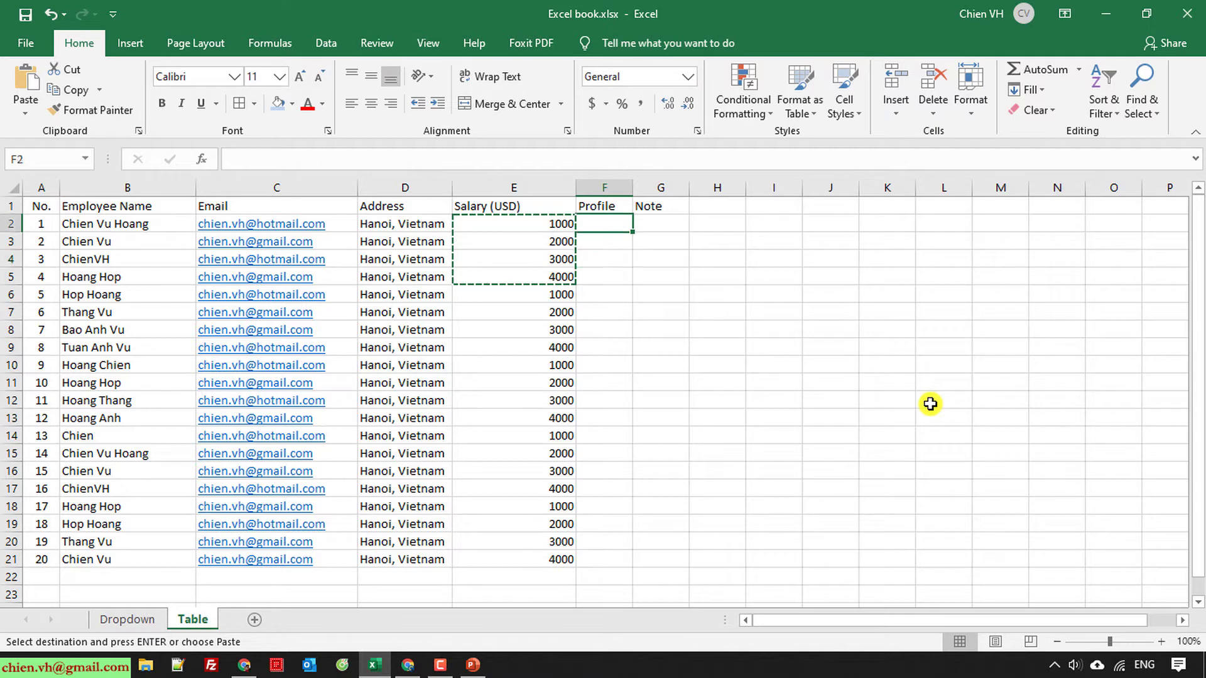
{"action": "key", "text": "Escape"}
{"action": "left_click", "coordinate": [930, 402]}
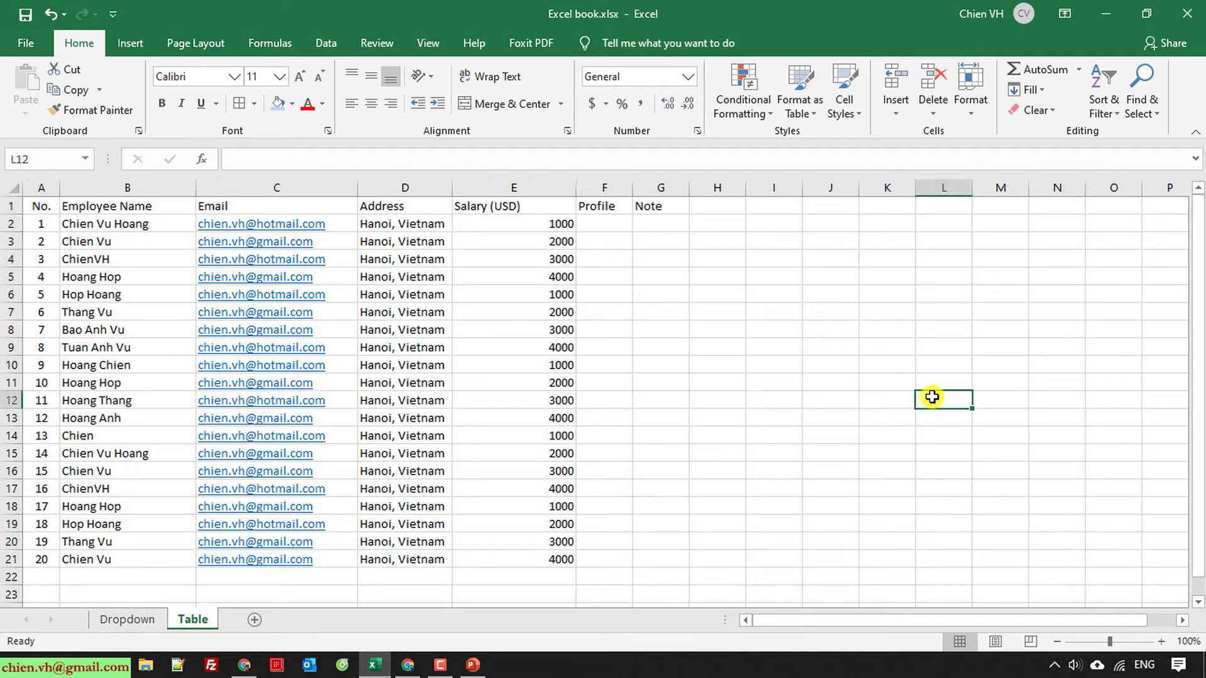
Step: Select the first Lorem Ipsum paragraph on lipsum.com in Chrome to copy it
{"action": "left_click", "coordinate": [407, 665]}
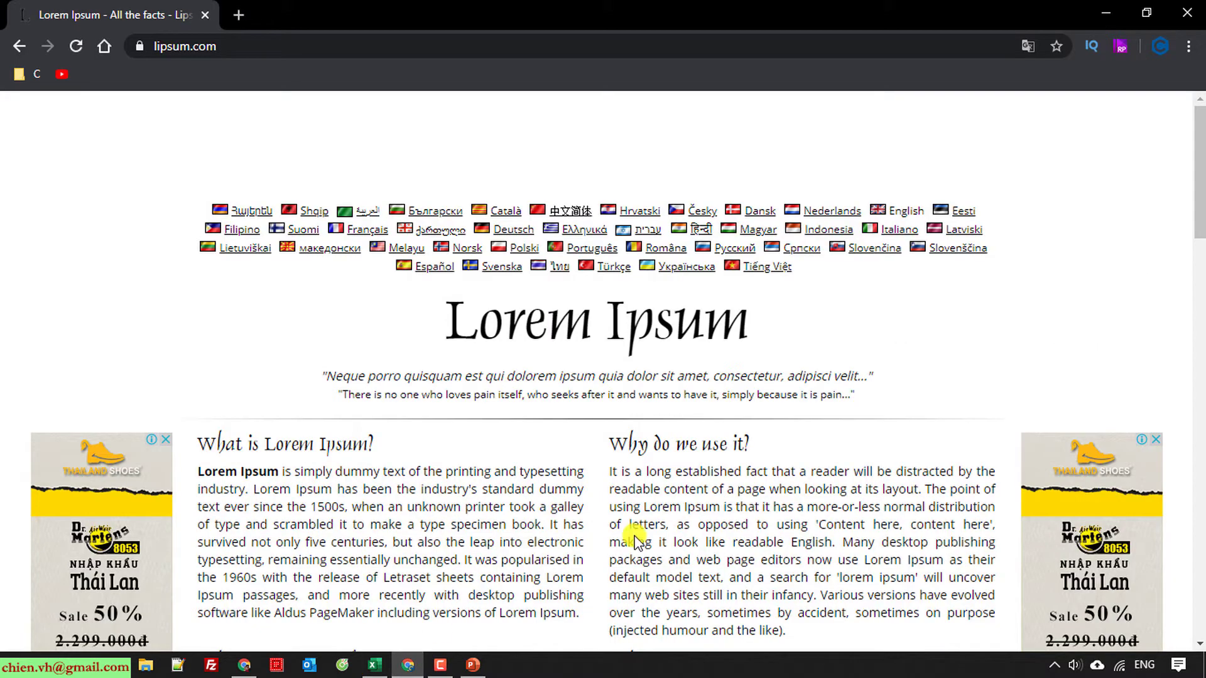
{"action": "scroll", "coordinate": [476, 490], "scroll_direction": "down", "scroll_amount": 3}
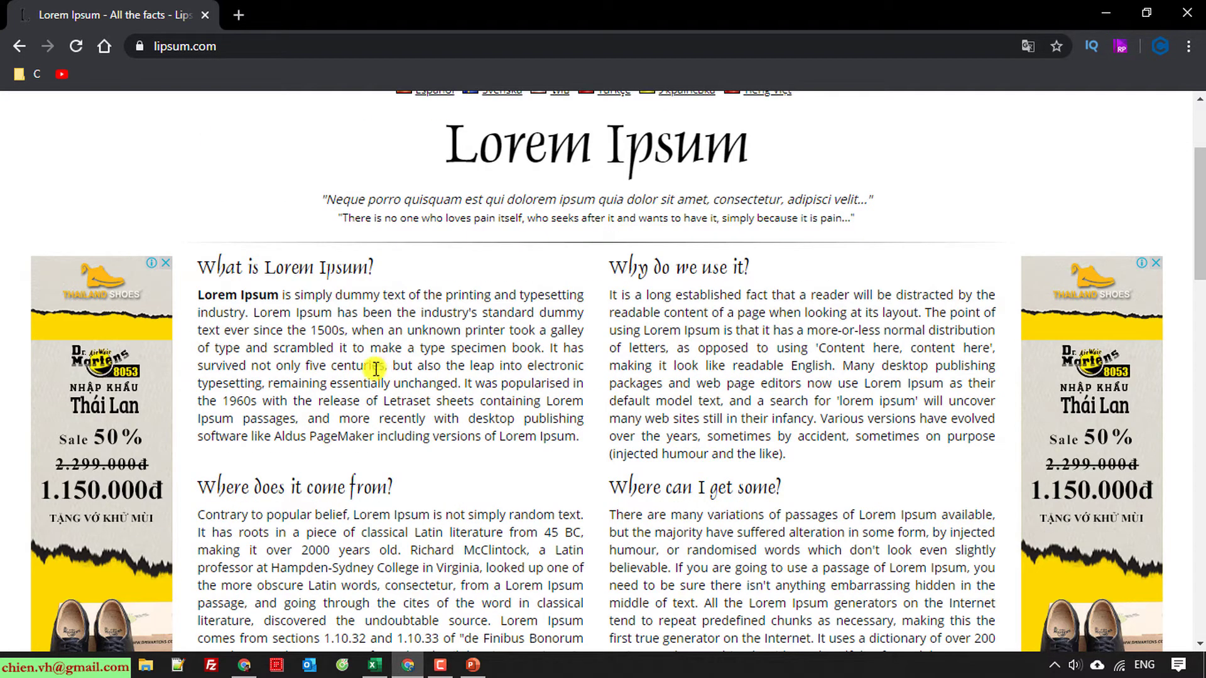
{"action": "left_click_drag", "start_coordinate": [199, 295], "coordinate": [577, 436]}
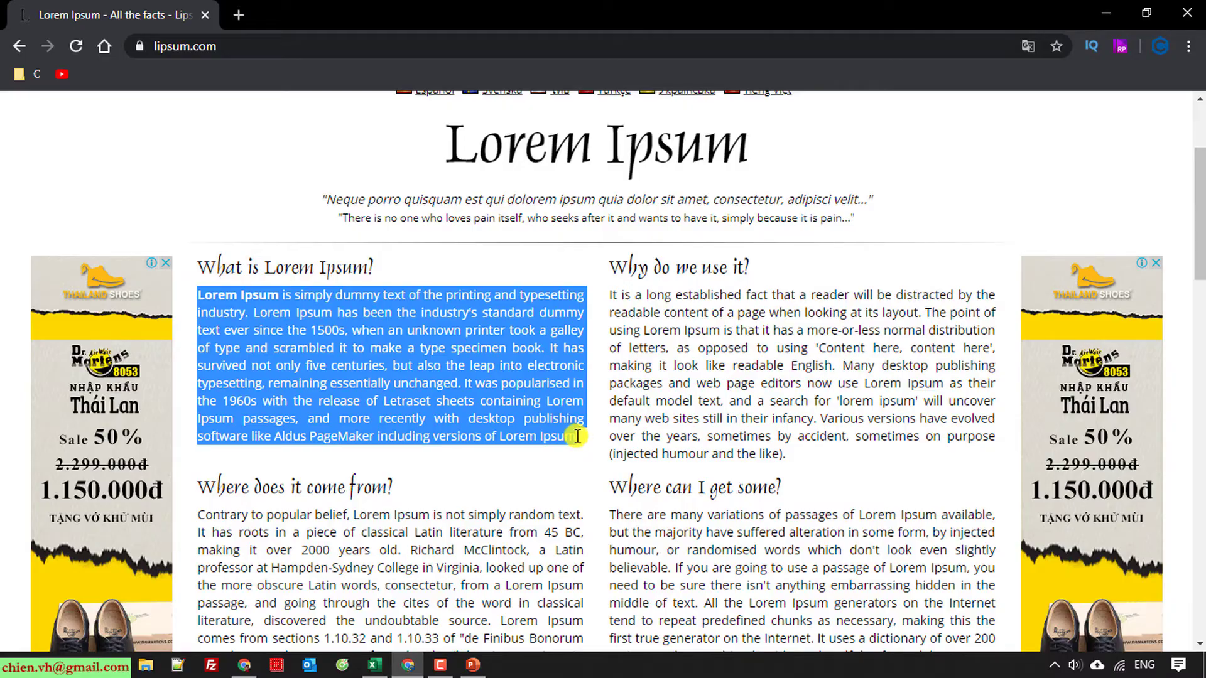
{"action": "left_click", "coordinate": [1106, 13]}
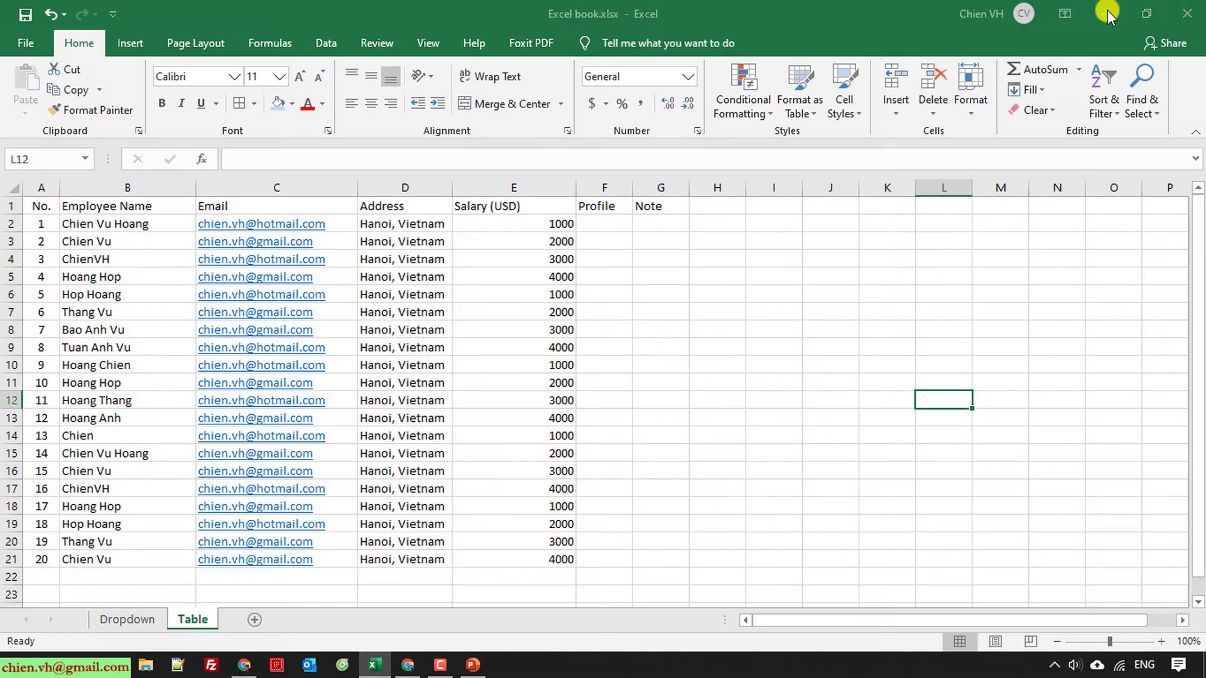
Step: Paste the Lorem Ipsum paragraph into Profile cell F2 and widen the Profile column
{"action": "left_click", "coordinate": [612, 224]}
{"action": "key", "text": "ctrl+v"}
{"action": "left_click", "coordinate": [663, 396]}
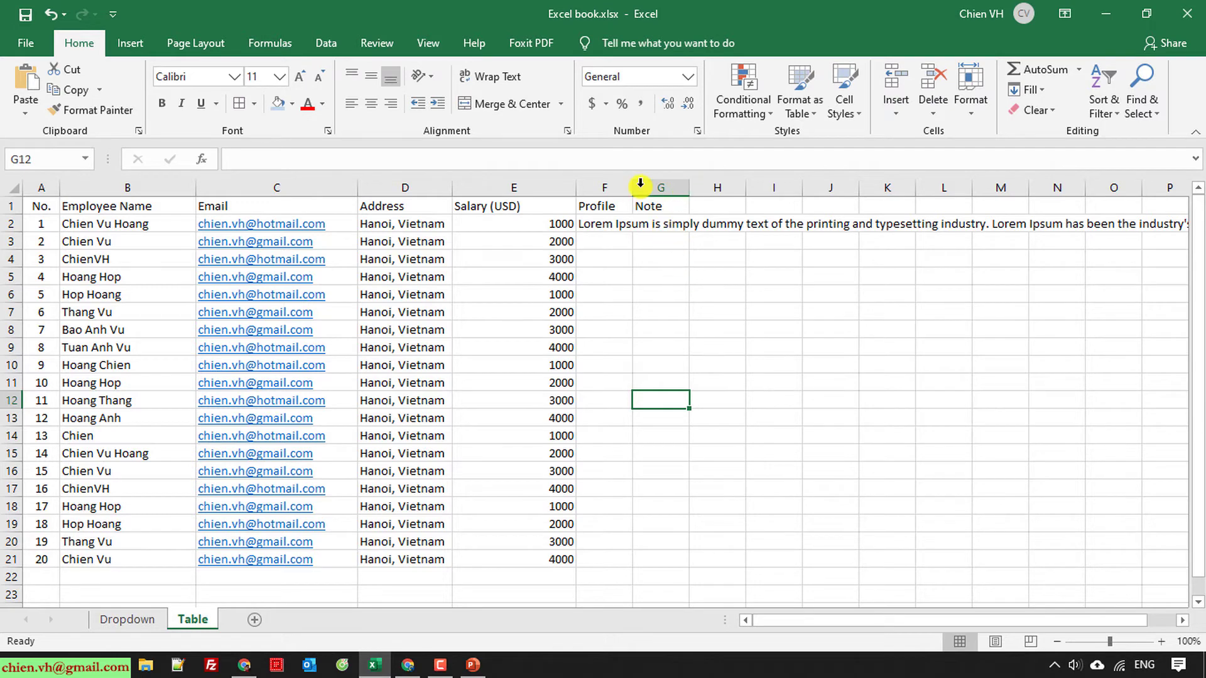
{"action": "left_click_drag", "start_coordinate": [632, 187], "coordinate": [750, 192]}
Step: Narrow the Salary (USD) column to 12.29 and tighten the Employee Name column
{"action": "left_click_drag", "start_coordinate": [788, 192], "coordinate": [788, 192]}
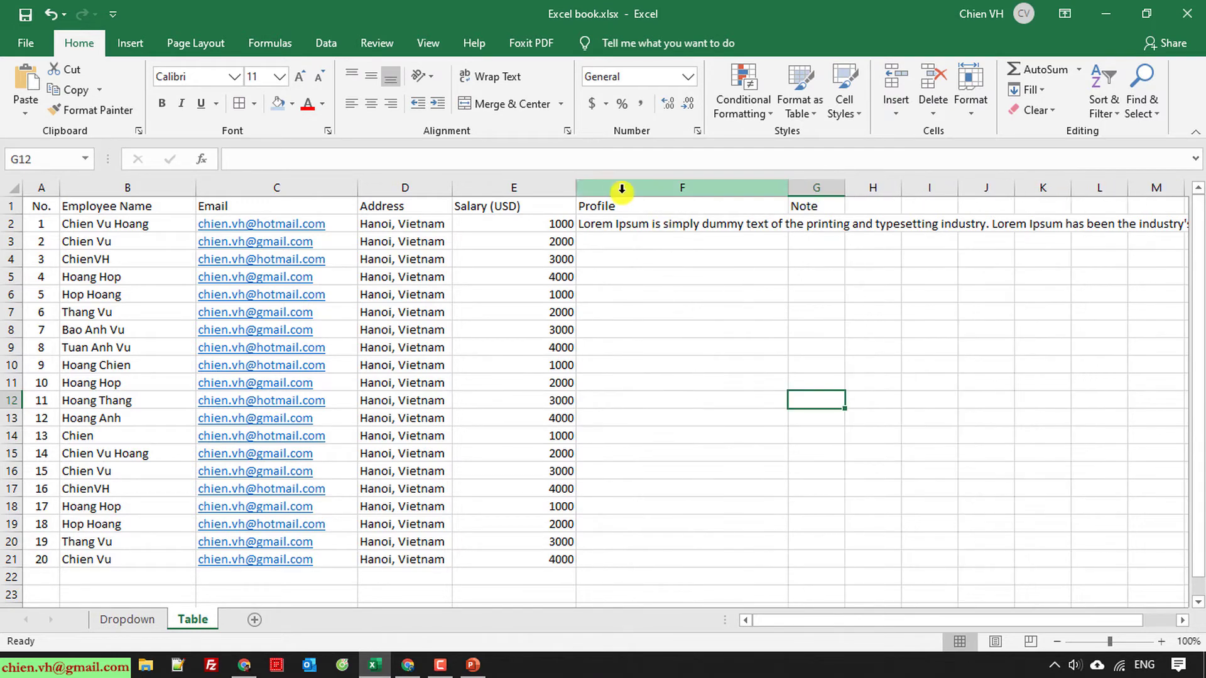
{"action": "left_click_drag", "start_coordinate": [575, 187], "coordinate": [529, 187]}
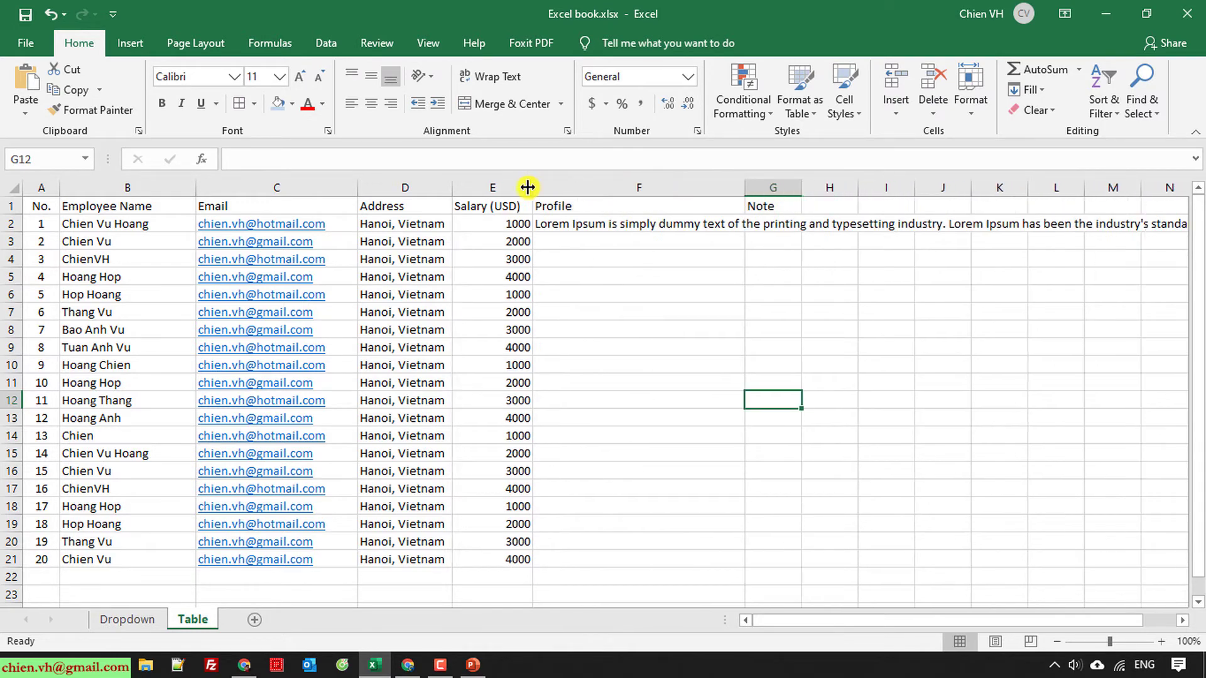
{"action": "left_click_drag", "start_coordinate": [191, 182], "coordinate": [186, 183]}
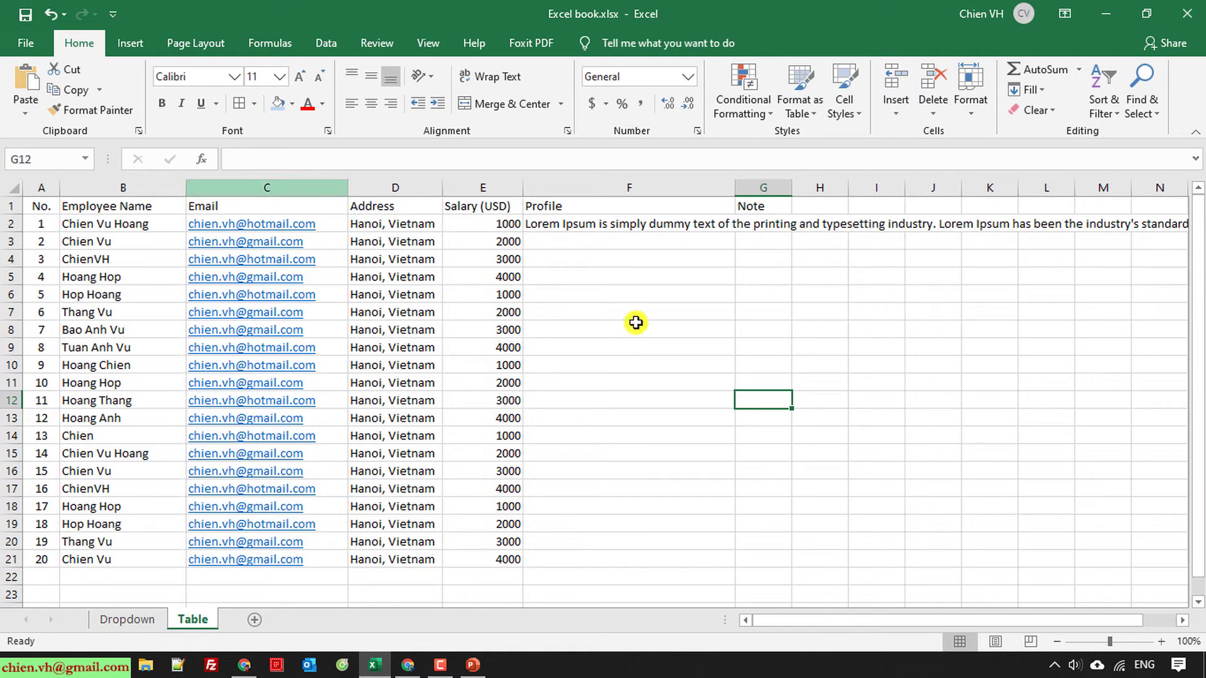
{"action": "left_click", "coordinate": [664, 343]}
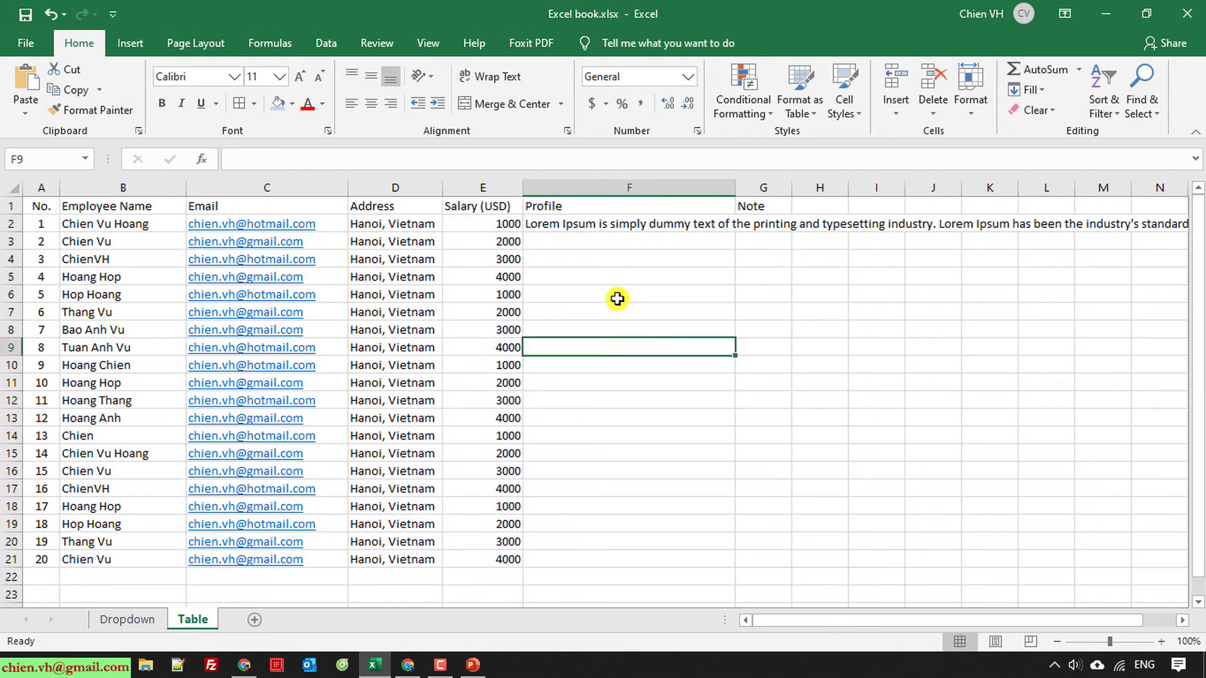
{"action": "left_click", "coordinate": [625, 187]}
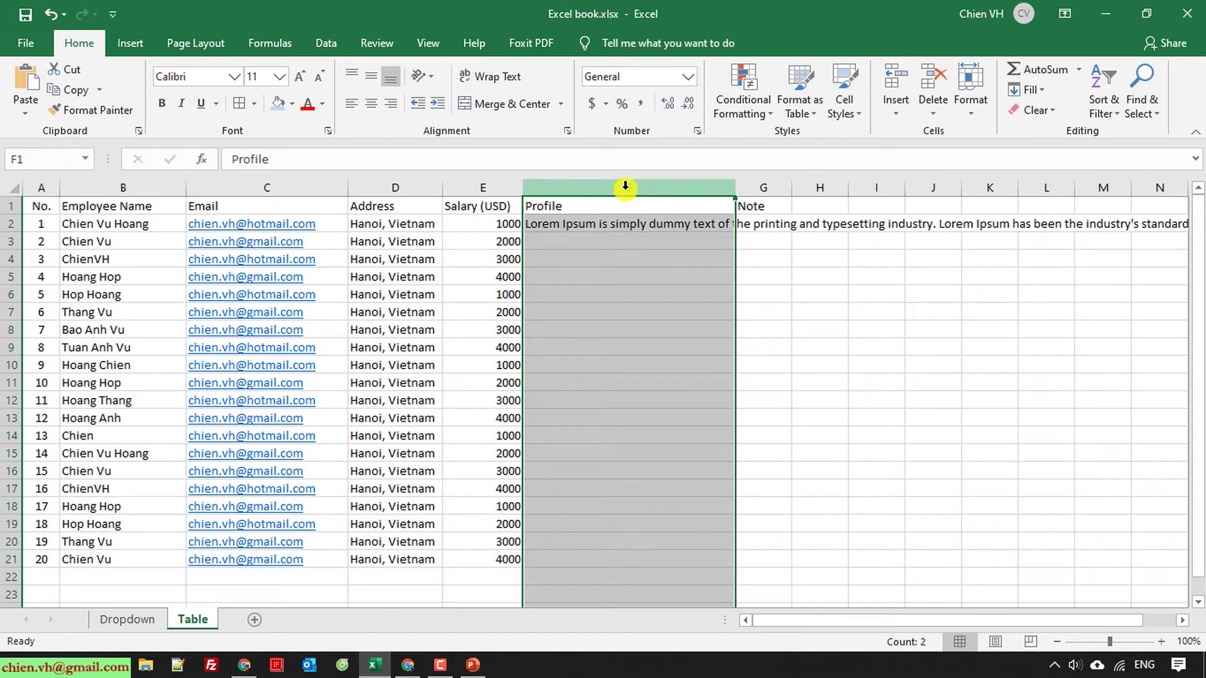
Step: Wrap the Profile column text, widen the Note and Profile columns, and auto-fit row 2
{"action": "left_click", "coordinate": [487, 76]}
{"action": "left_click", "coordinate": [886, 353]}
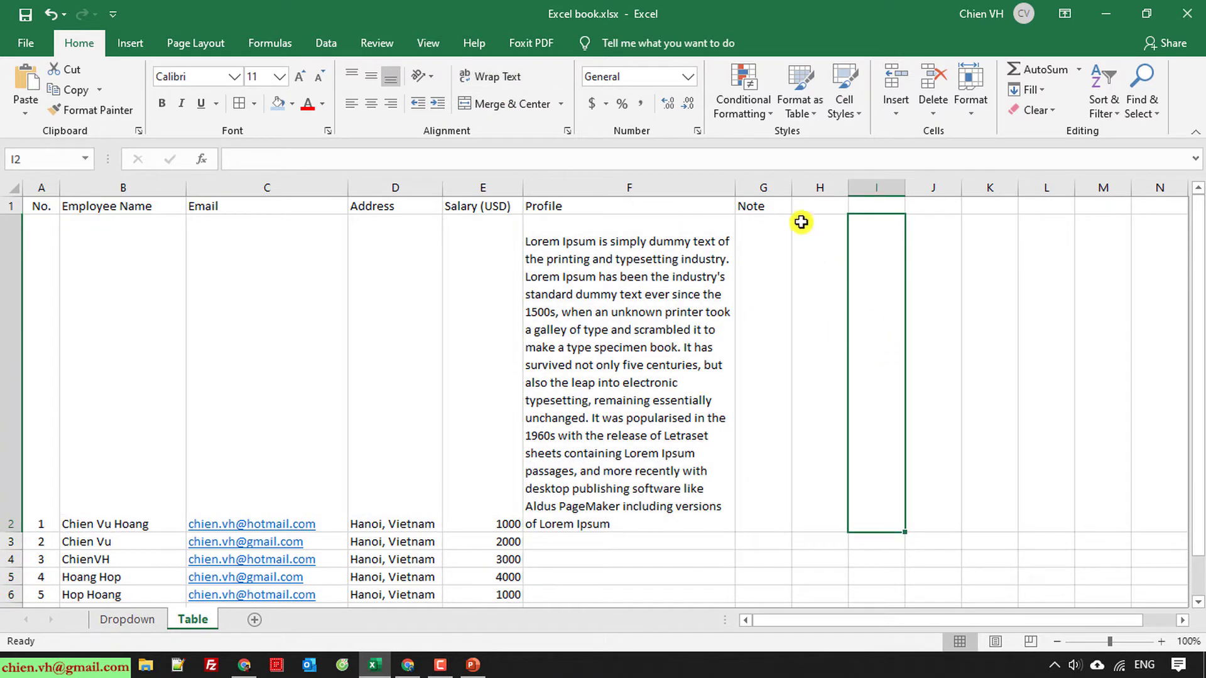
{"action": "left_click_drag", "start_coordinate": [793, 187], "coordinate": [918, 196]}
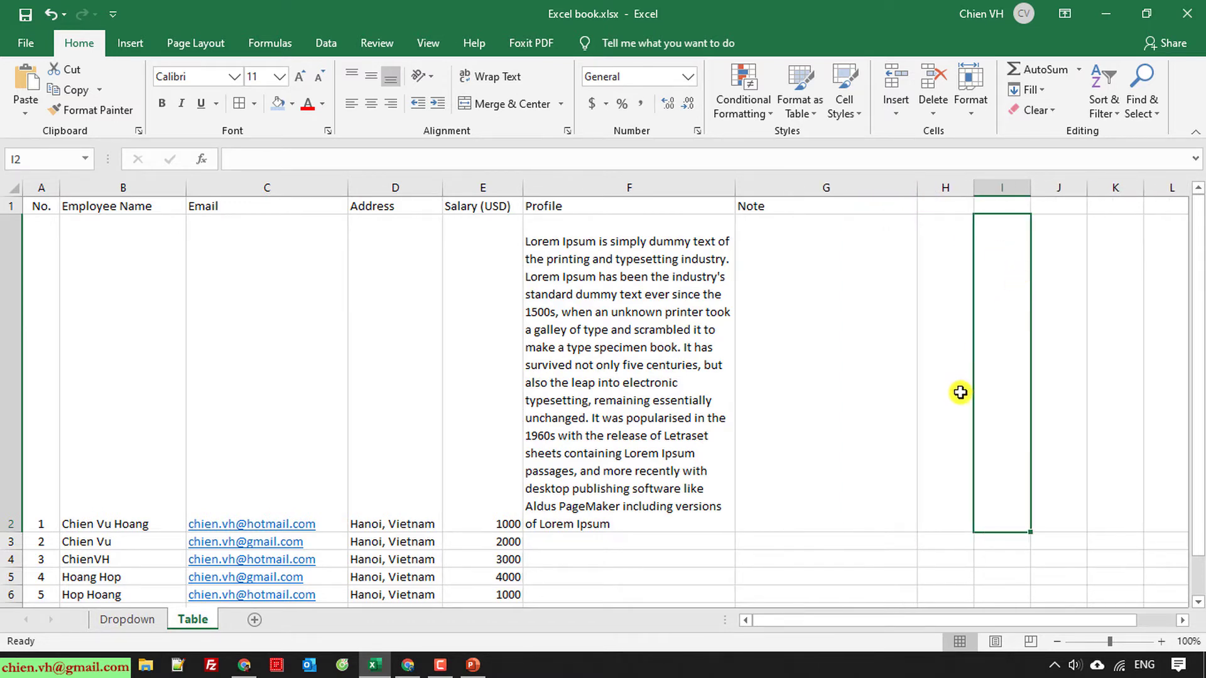
{"action": "scroll", "coordinate": [952, 413], "scroll_direction": "down", "scroll_amount": 3}
{"action": "scroll", "coordinate": [951, 413], "scroll_direction": "up", "scroll_amount": 3}
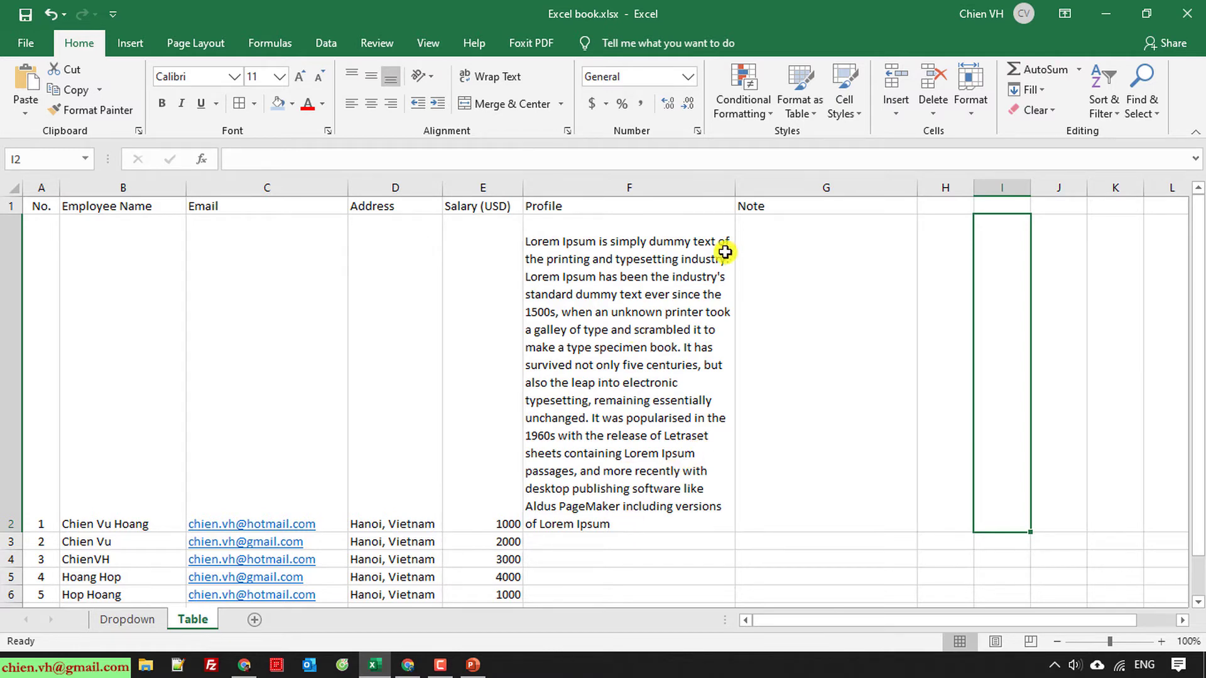
{"action": "left_click_drag", "start_coordinate": [735, 188], "coordinate": [799, 186]}
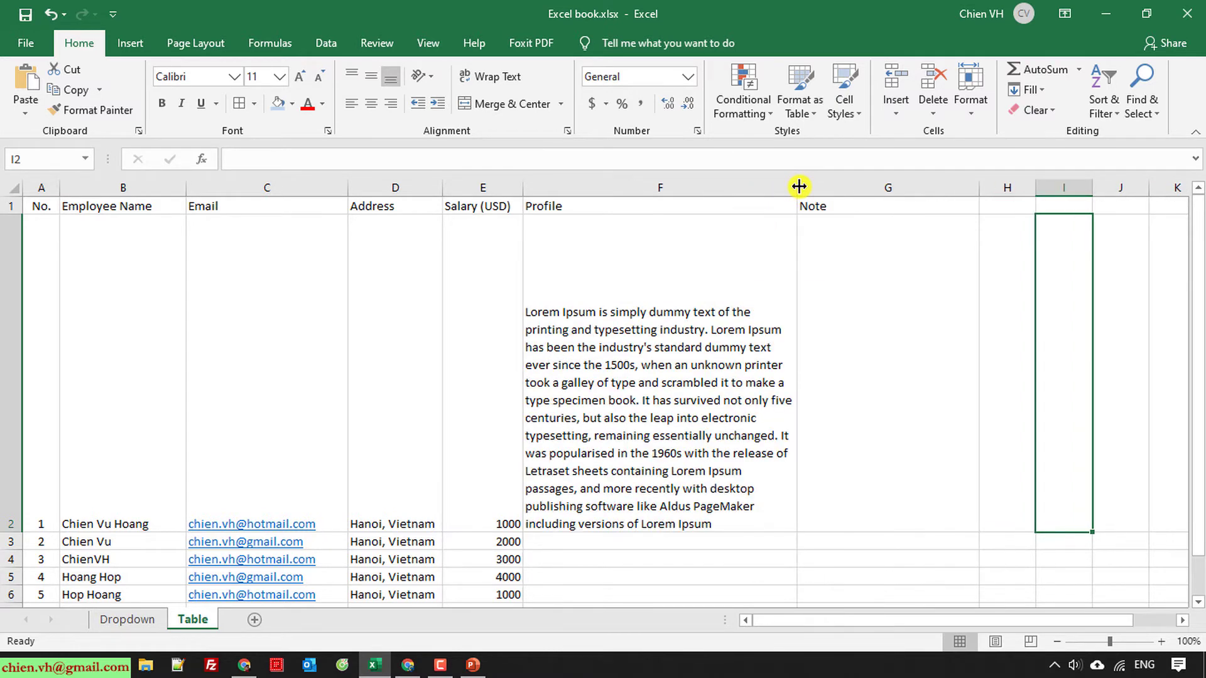
{"action": "double_click", "coordinate": [13, 533]}
Step: Trim F2's profile by deleting everything from 'It has survived' onward
{"action": "left_click", "coordinate": [737, 432]}
{"action": "double_click", "coordinate": [737, 431]}
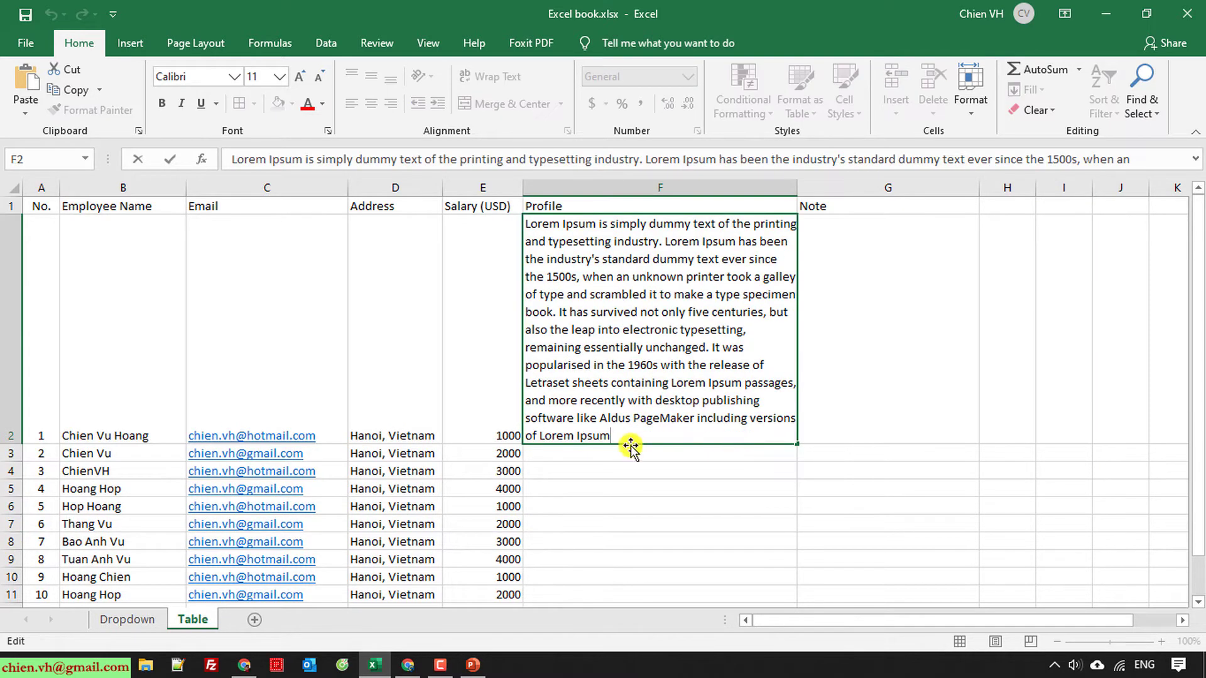
{"action": "left_click_drag", "start_coordinate": [611, 436], "coordinate": [561, 312]}
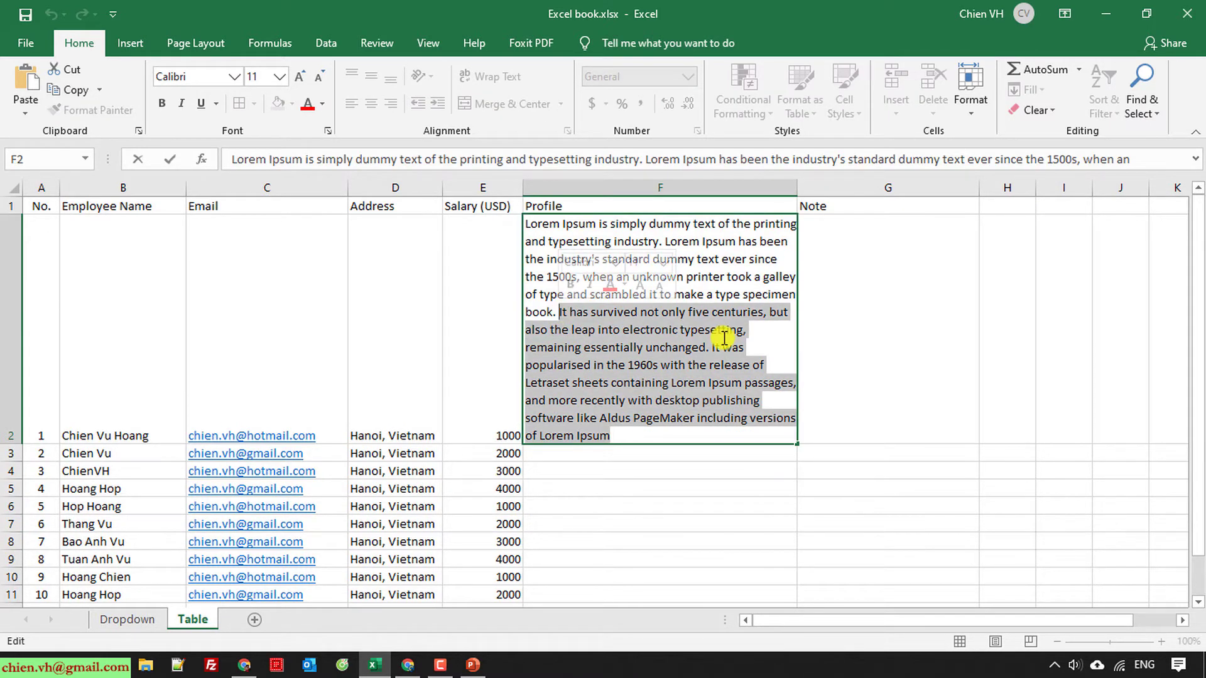
{"action": "key", "text": "Delete"}
{"action": "left_click", "coordinate": [714, 540]}
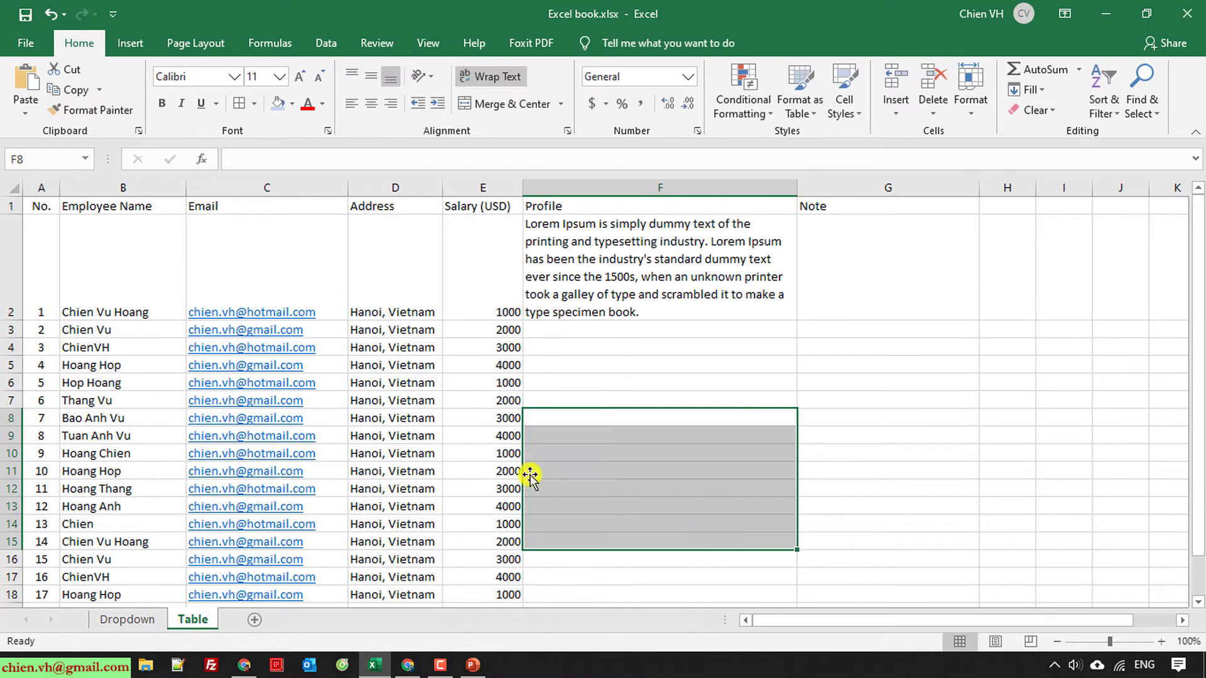
Step: Copy the trimmed profile in F2 and paste it into Profile cells F3 through F11
{"action": "left_click", "coordinate": [627, 282]}
{"action": "key", "text": "ctrl+c"}
{"action": "key", "text": "Down"}
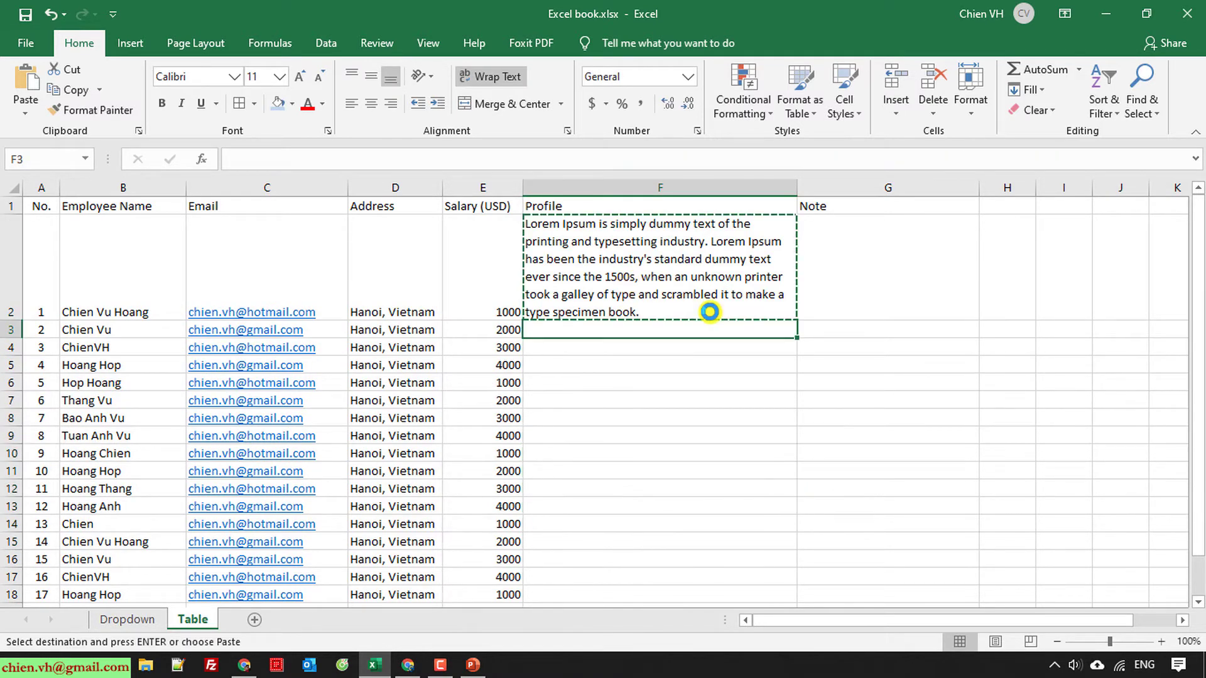
{"action": "key", "text": "ctrl+v"}
{"action": "key", "text": "Down"}
{"action": "key", "text": "ctrl+v"}
{"action": "key", "text": "Down"}
{"action": "key", "text": "ctrl+v"}
{"action": "key", "text": "Down"}
{"action": "key", "text": "ctrl+v"}
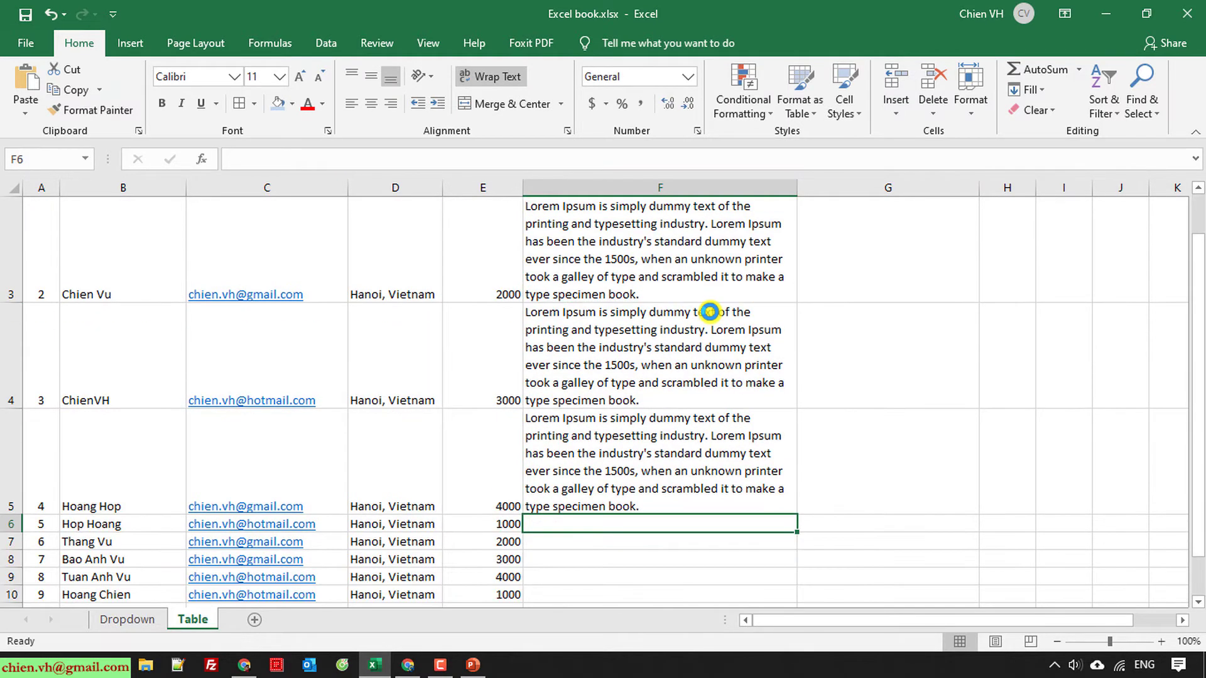
{"action": "key", "text": "Down"}
{"action": "key", "text": "ctrl+v"}
{"action": "key", "text": "Down"}
{"action": "key", "text": "ctrl+v"}
{"action": "key", "text": "Down"}
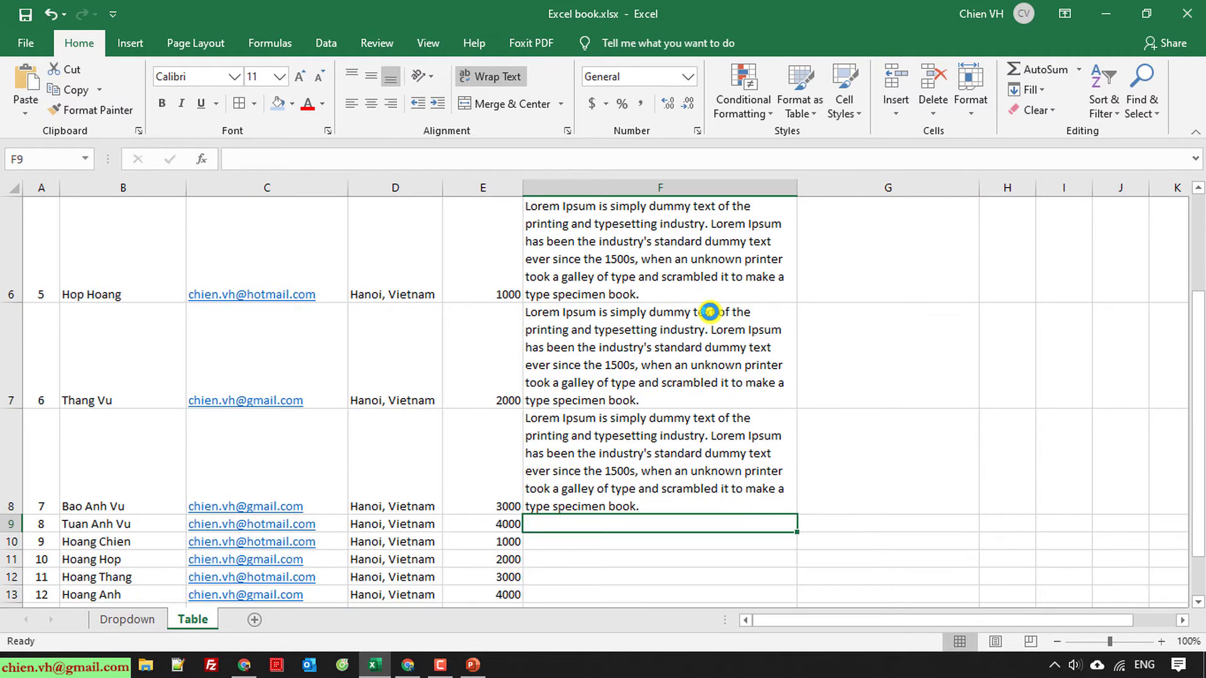
{"action": "key", "text": "ctrl+v"}
{"action": "key", "text": "Down"}
{"action": "key", "text": "ctrl+v"}
{"action": "key", "text": "Down"}
{"action": "key", "text": "ctrl+v"}
Step: Keep pasting the profile text into Profile cells from F12 down to row 21
{"action": "key", "text": "Down"}
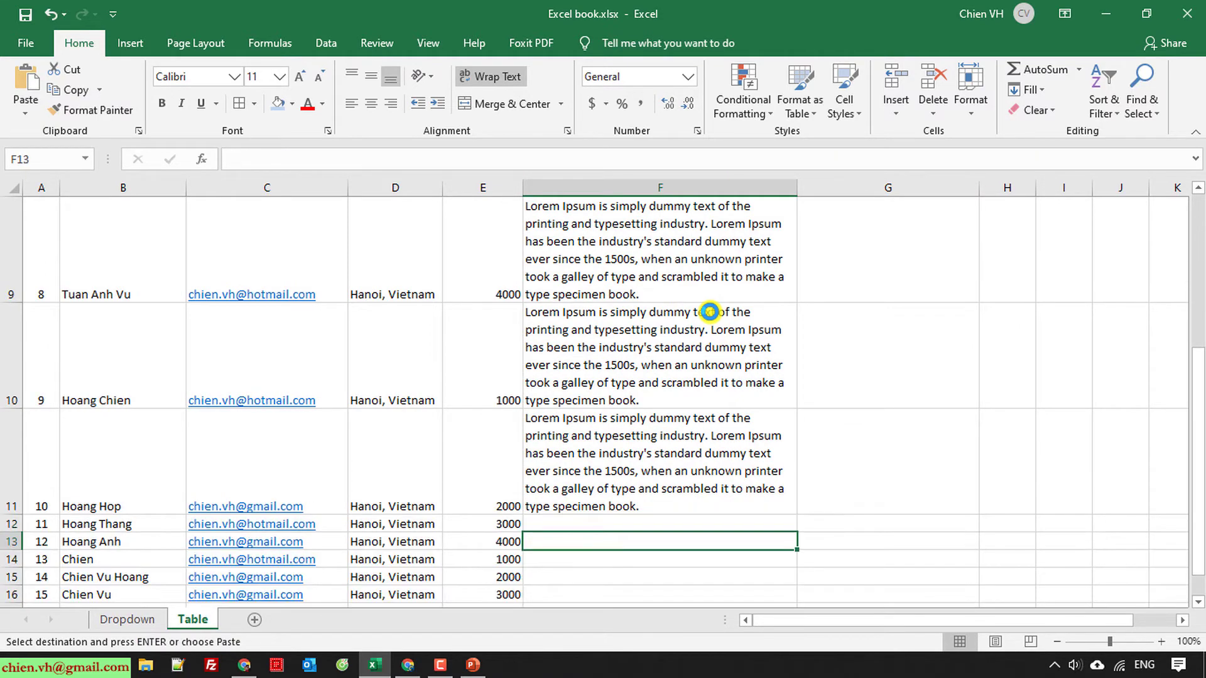
{"action": "key", "text": "ctrl+v"}
{"action": "key", "text": "Down"}
{"action": "key", "text": "ctrl+v"}
{"action": "key", "text": "Down"}
{"action": "key", "text": "ctrl+v"}
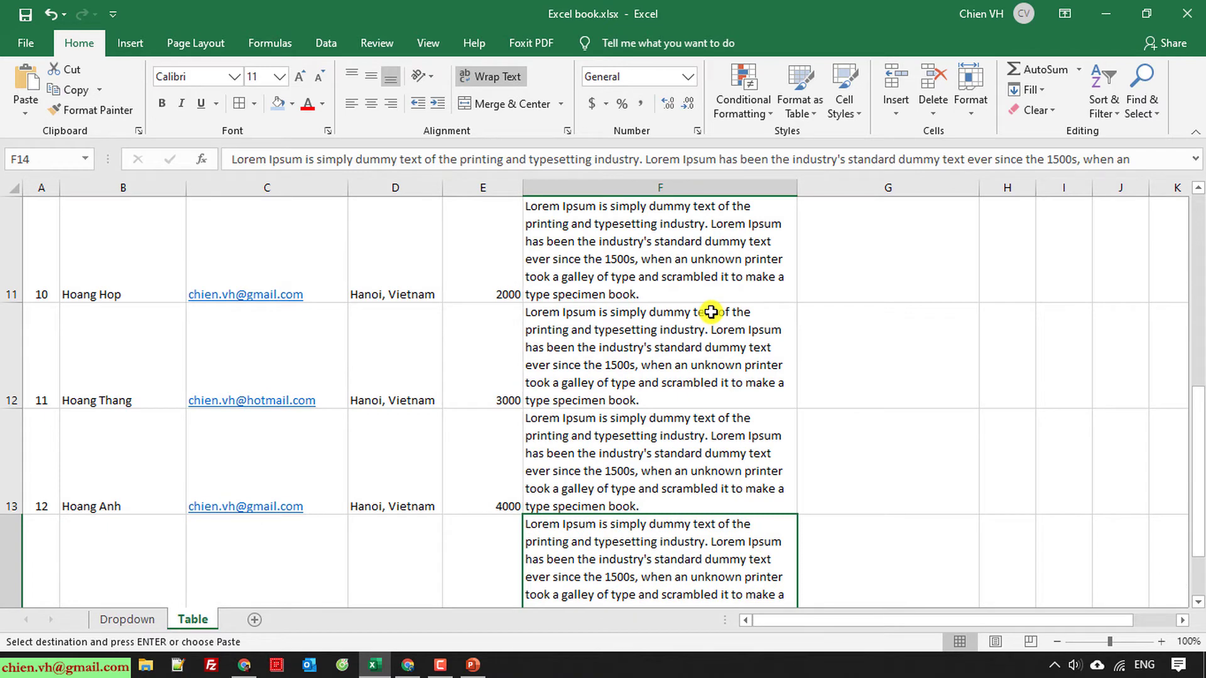
{"action": "key", "text": "Down"}
{"action": "key", "text": "ctrl+v"}
{"action": "key", "text": "Down"}
{"action": "key", "text": "ctrl+v"}
{"action": "key", "text": "Down"}
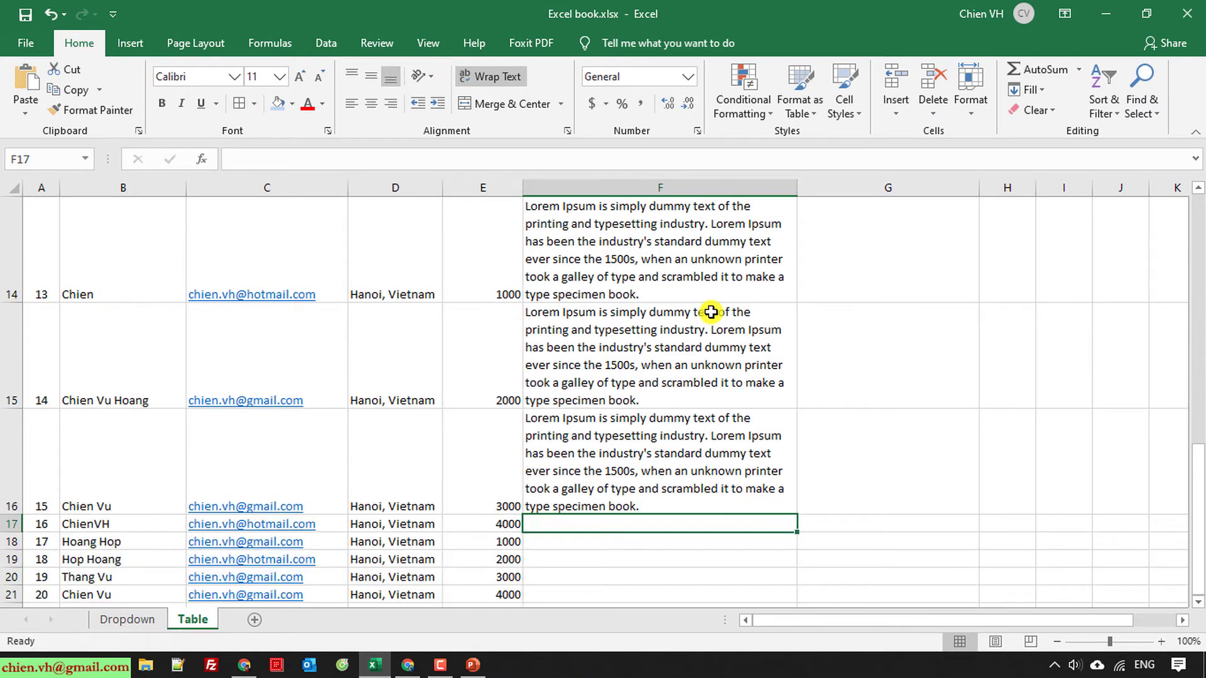
{"action": "key", "text": "ctrl+v"}
{"action": "key", "text": "Down"}
{"action": "key", "text": "ctrl+v"}
{"action": "key", "text": "Down"}
{"action": "key", "text": "ctrl+v"}
{"action": "key", "text": "Down"}
{"action": "key", "text": "ctrl+v"}
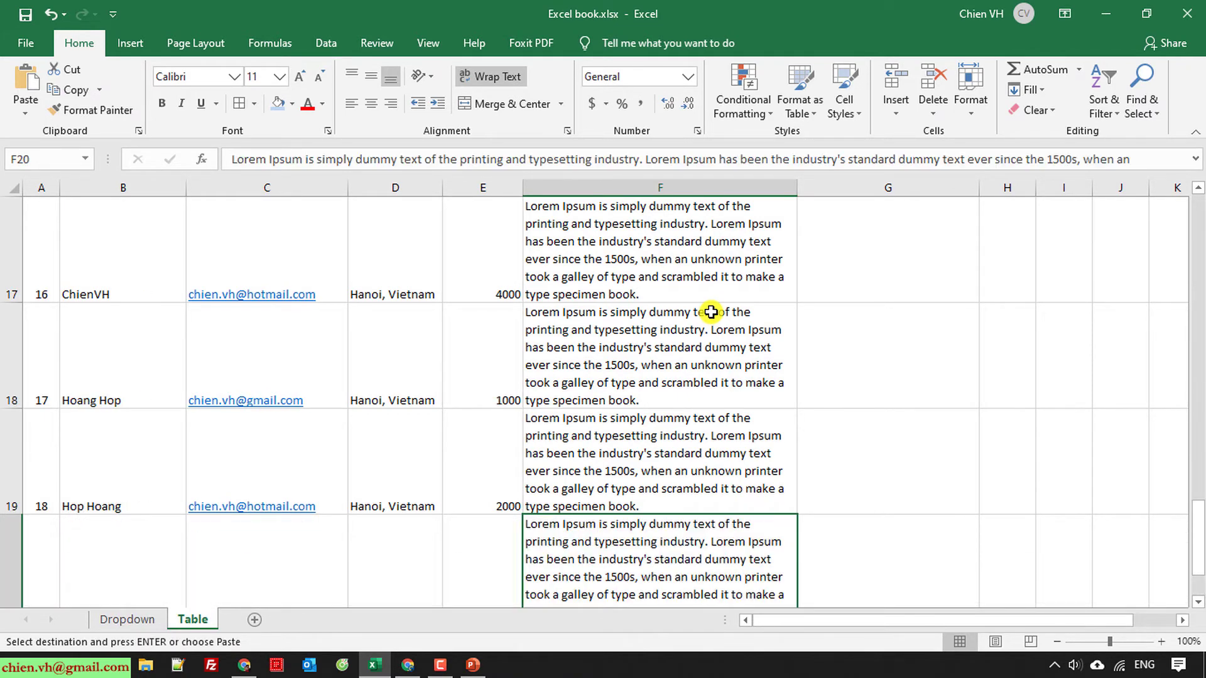
{"action": "key", "text": "Down"}
{"action": "key", "text": "ctrl+v"}
{"action": "key", "text": "Down"}
{"action": "scroll", "coordinate": [806, 393], "scroll_direction": "up", "scroll_amount": 6}
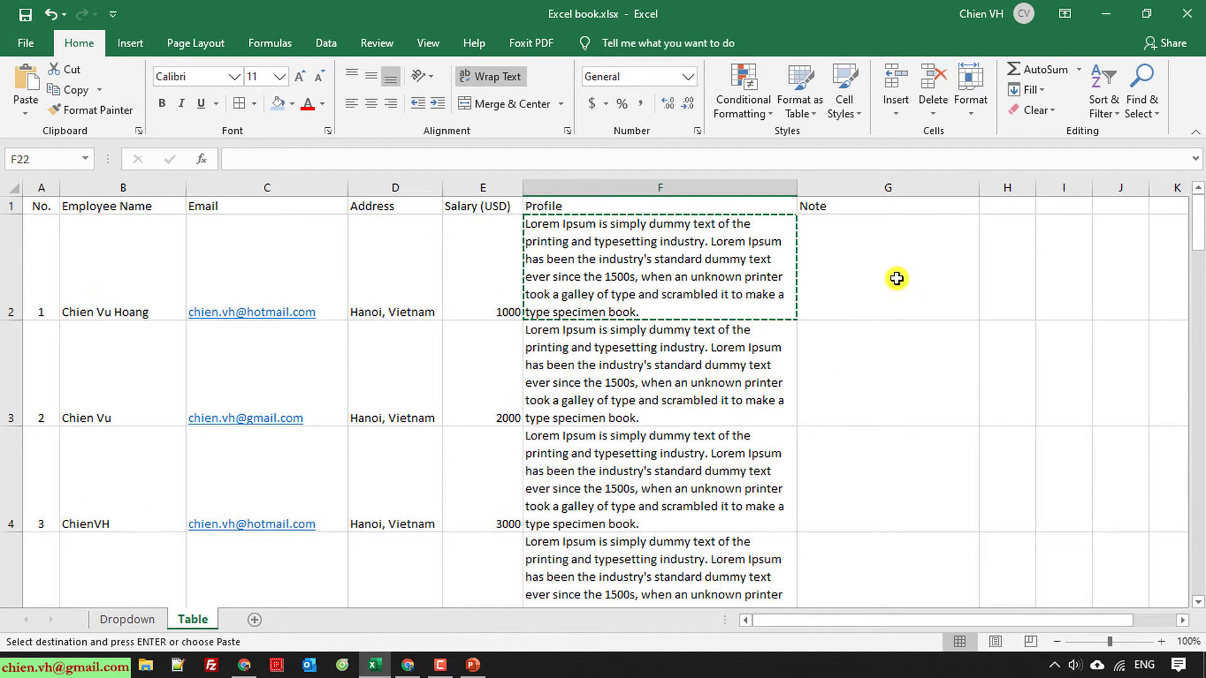
Step: Copy the 'industry's standard dummy text ever since the 1500s' sentence from F3 into Note cell G2
{"action": "double_click", "coordinate": [670, 419]}
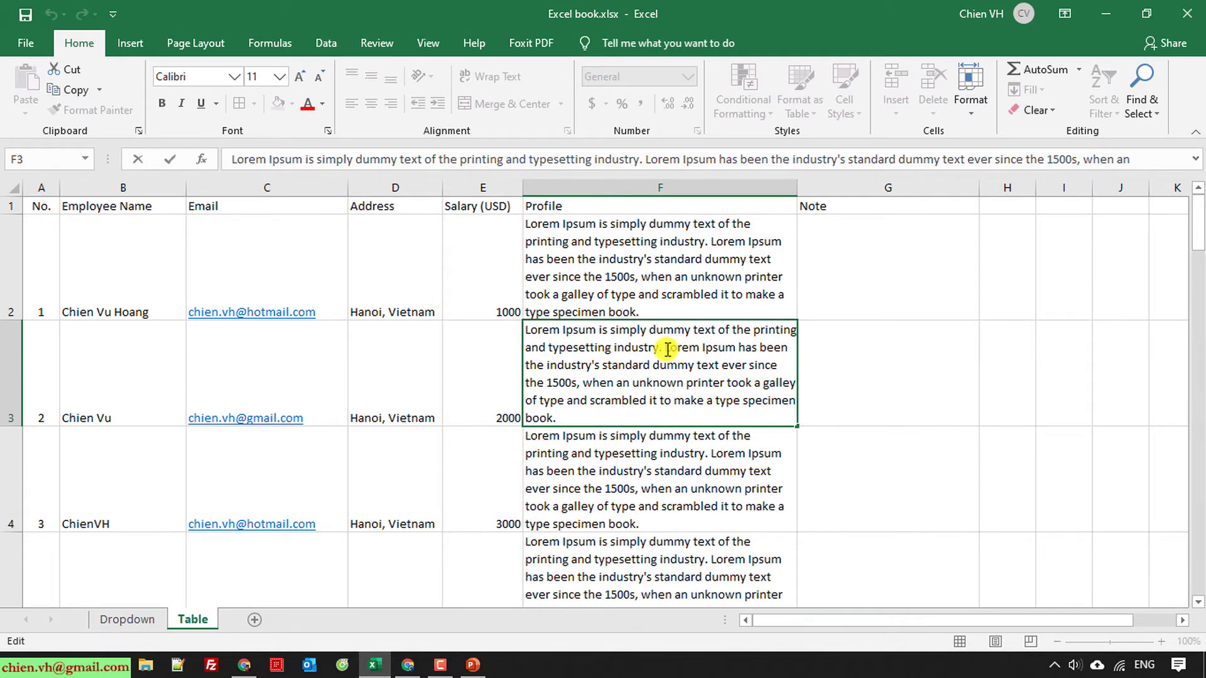
{"action": "left_click_drag", "start_coordinate": [667, 350], "coordinate": [575, 386]}
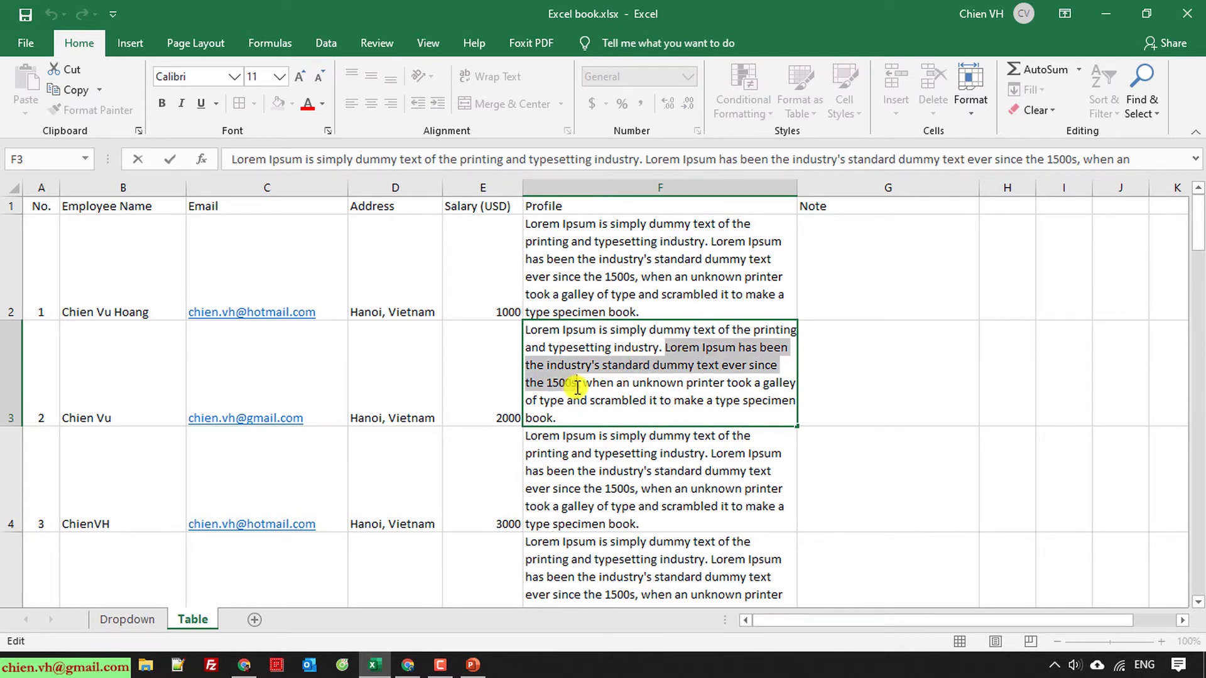
{"action": "key", "text": "ctrl+c"}
{"action": "left_click", "coordinate": [875, 283]}
{"action": "key", "text": "F2"}
{"action": "key", "text": "ctrl+v"}
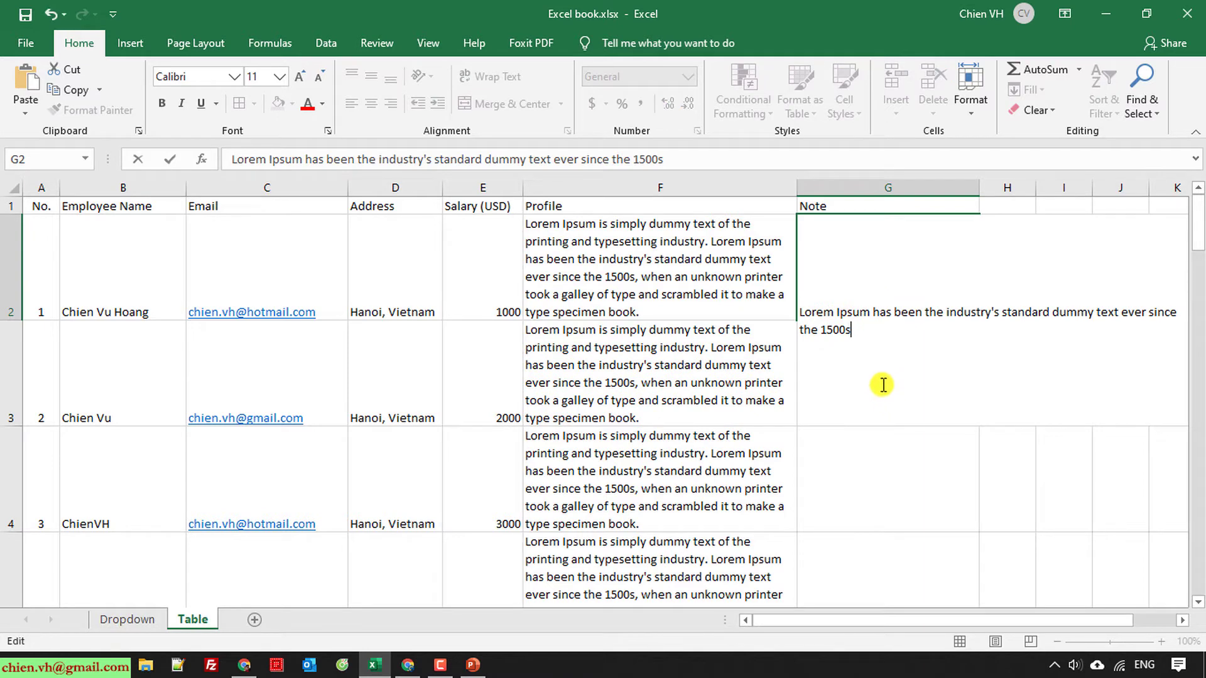
Step: Commit the note in G2 and turn on Wrap Text for the whole Note column
{"action": "left_click", "coordinate": [896, 490]}
{"action": "left_click", "coordinate": [872, 377]}
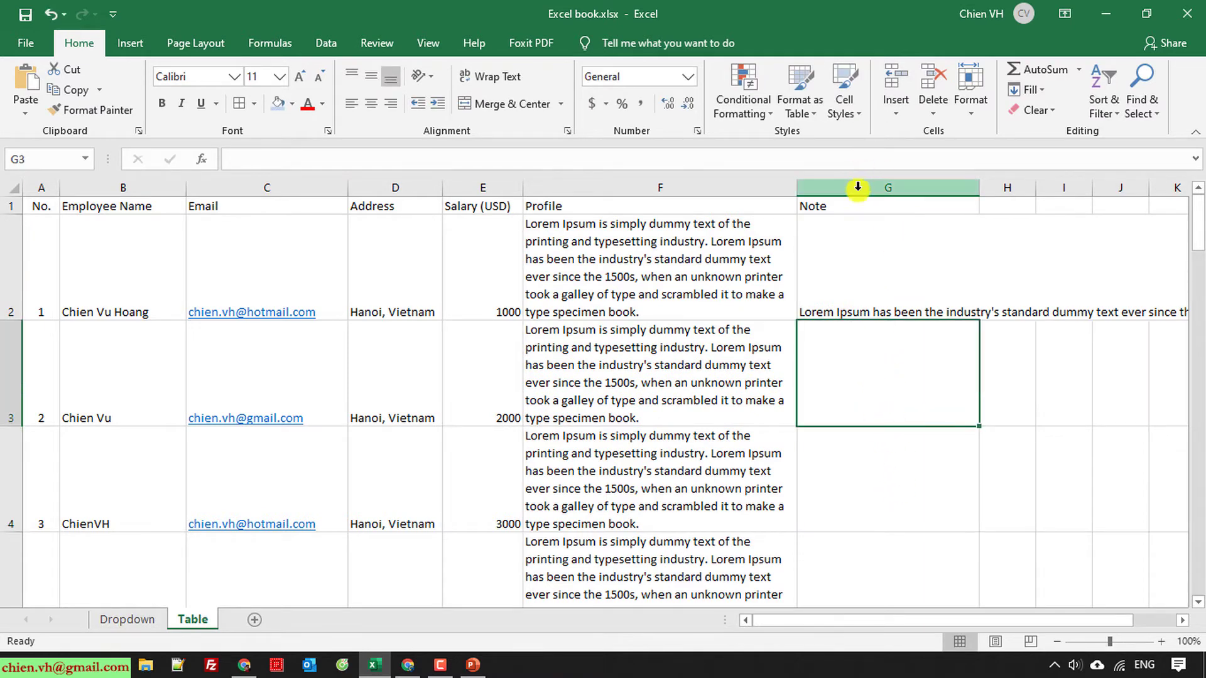
{"action": "left_click", "coordinate": [857, 187]}
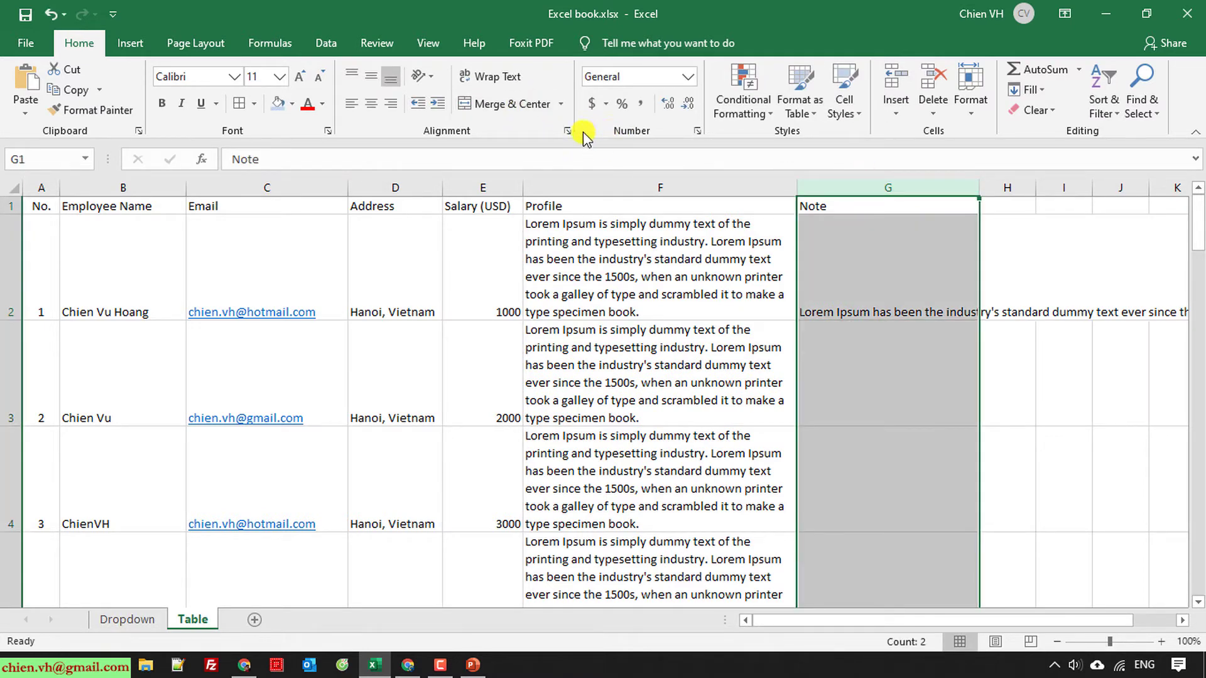
{"action": "left_click", "coordinate": [490, 76]}
{"action": "left_click", "coordinate": [1080, 449]}
Step: Fill G2's note sentence down the Note column to row 21
{"action": "left_click", "coordinate": [943, 296]}
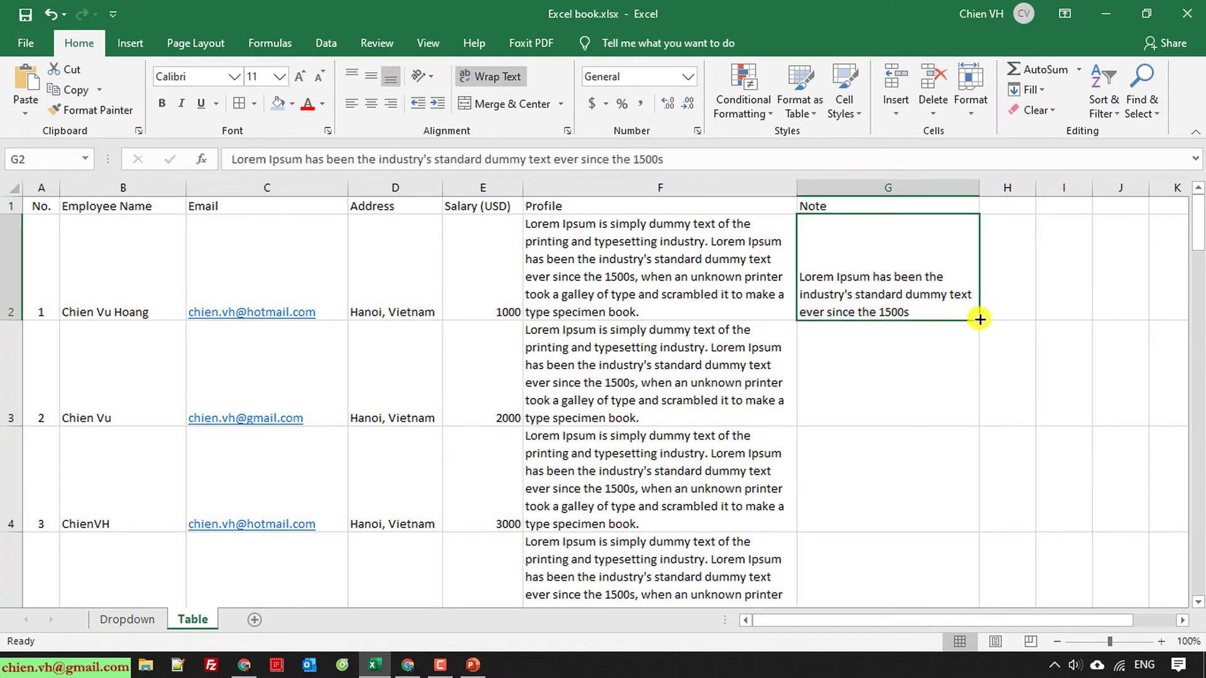
{"action": "left_click_drag", "start_coordinate": [980, 320], "coordinate": [911, 503]}
{"action": "left_click", "coordinate": [1043, 406]}
{"action": "scroll", "coordinate": [1032, 439], "scroll_direction": "up", "scroll_amount": 5}
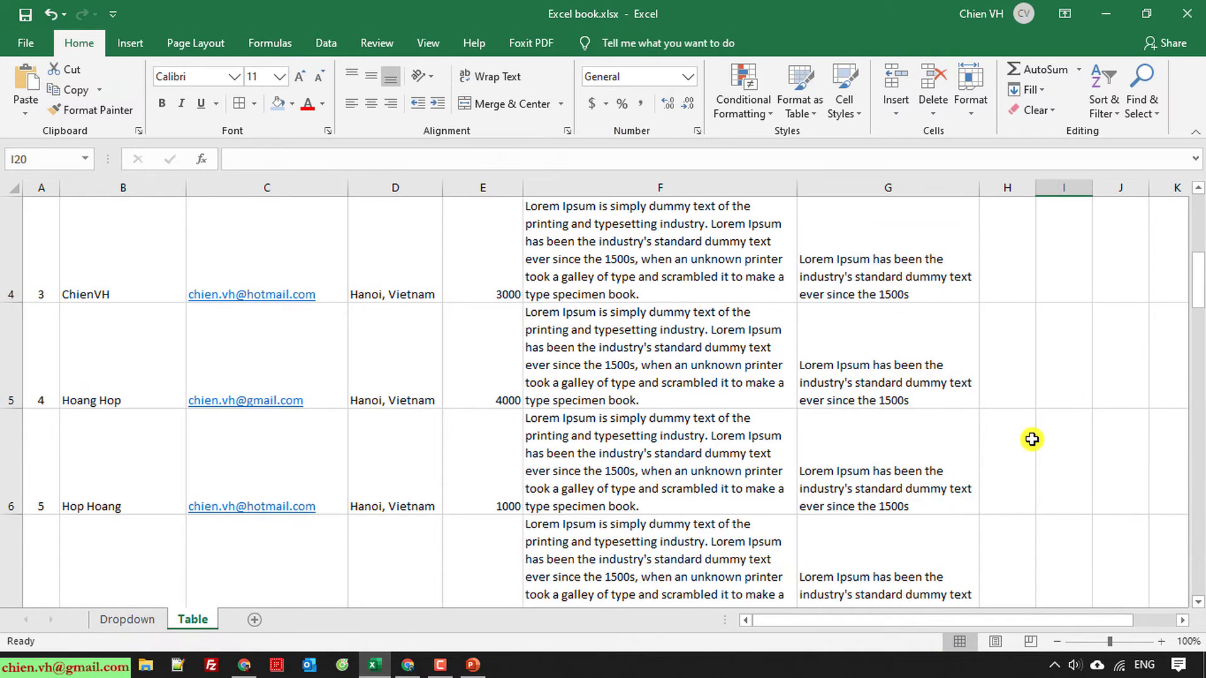
{"action": "scroll", "coordinate": [1032, 439], "scroll_direction": "up", "scroll_amount": 3}
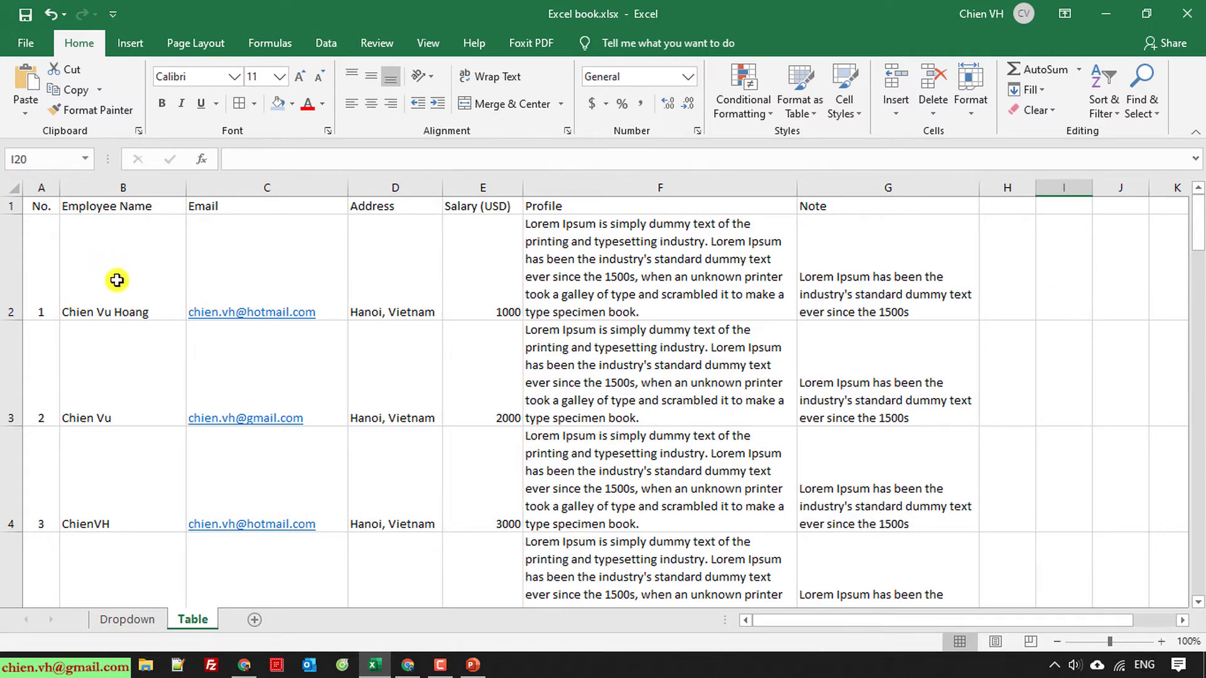
{"action": "scroll", "coordinate": [99, 377], "scroll_direction": "down", "scroll_amount": 3}
{"action": "scroll", "coordinate": [99, 401], "scroll_direction": "up", "scroll_amount": 3}
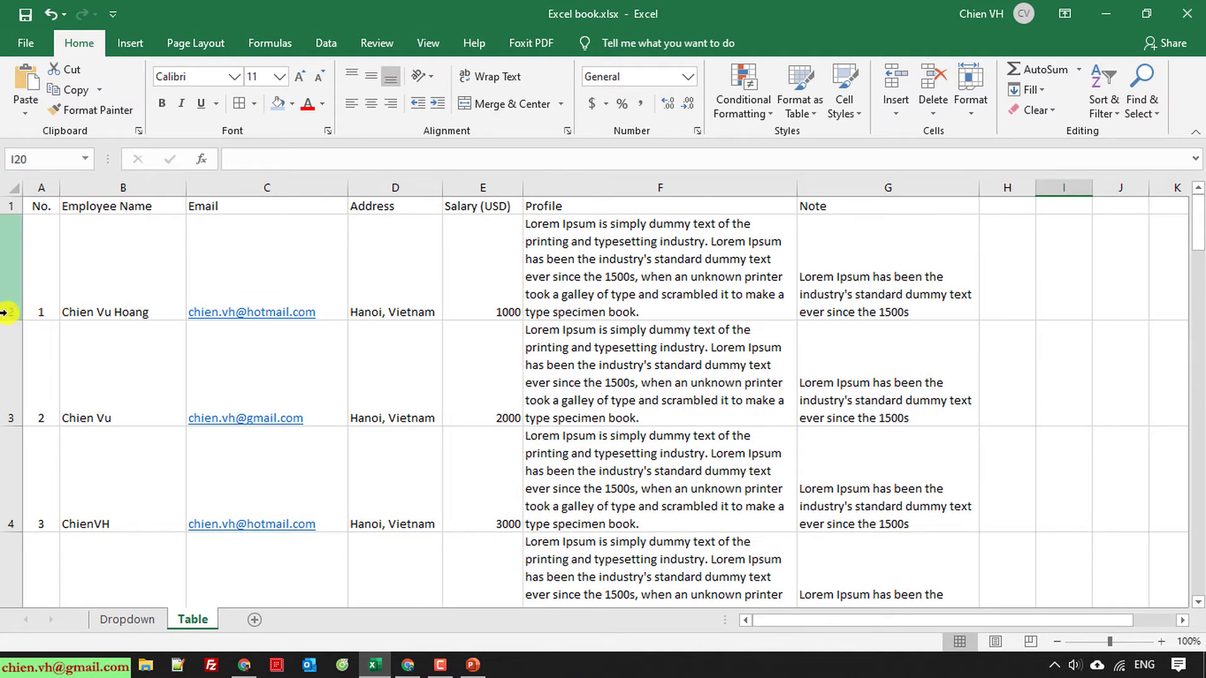
Step: Select the entire employee table with Ctrl+A and apply Middle Align to every cell
{"action": "left_click", "coordinate": [81, 304]}
{"action": "left_click", "coordinate": [103, 362]}
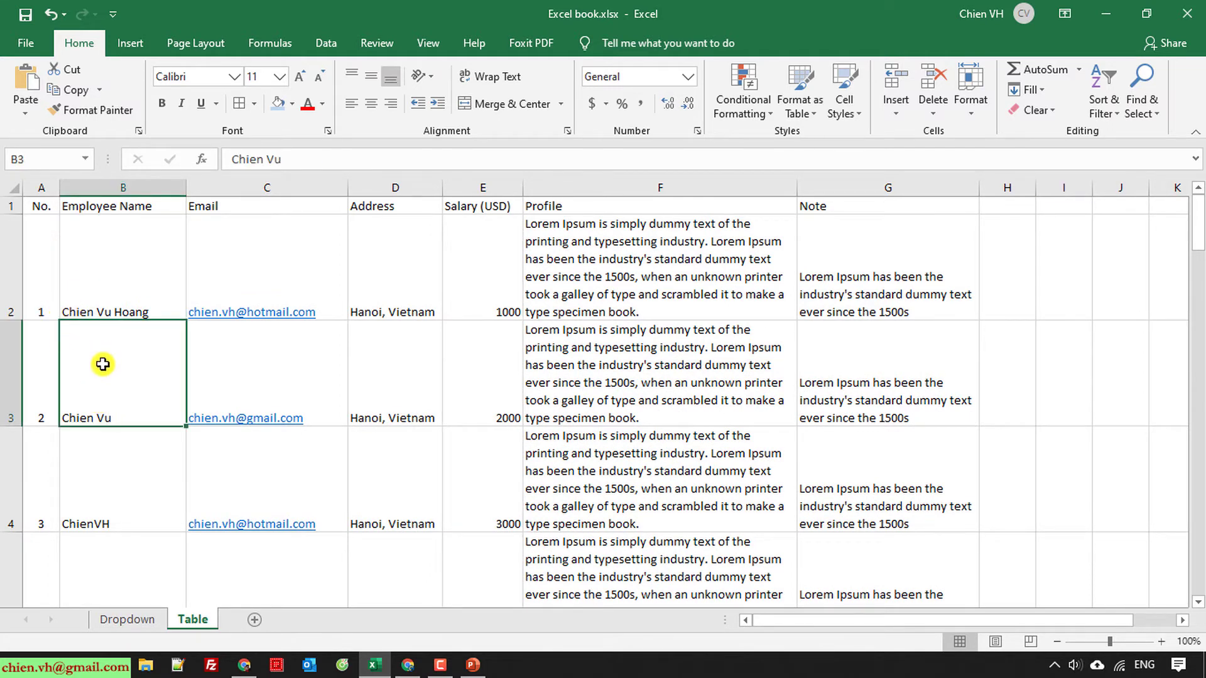
{"action": "key", "text": "ctrl+a"}
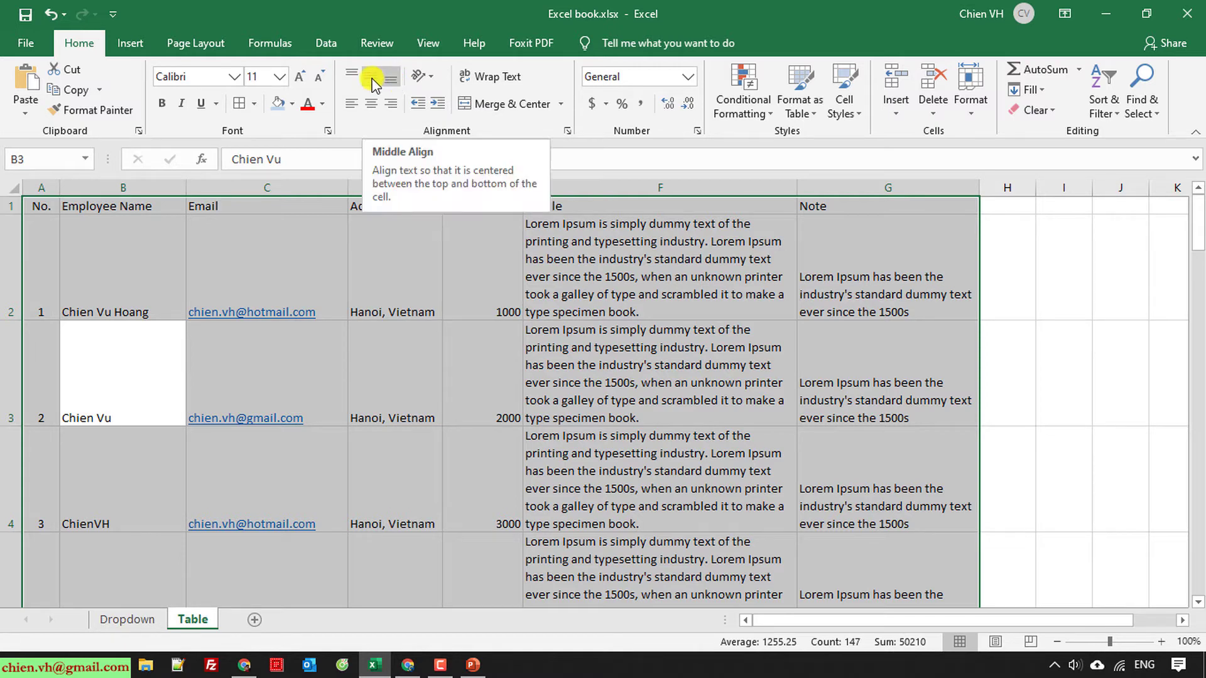
{"action": "left_click", "coordinate": [371, 78]}
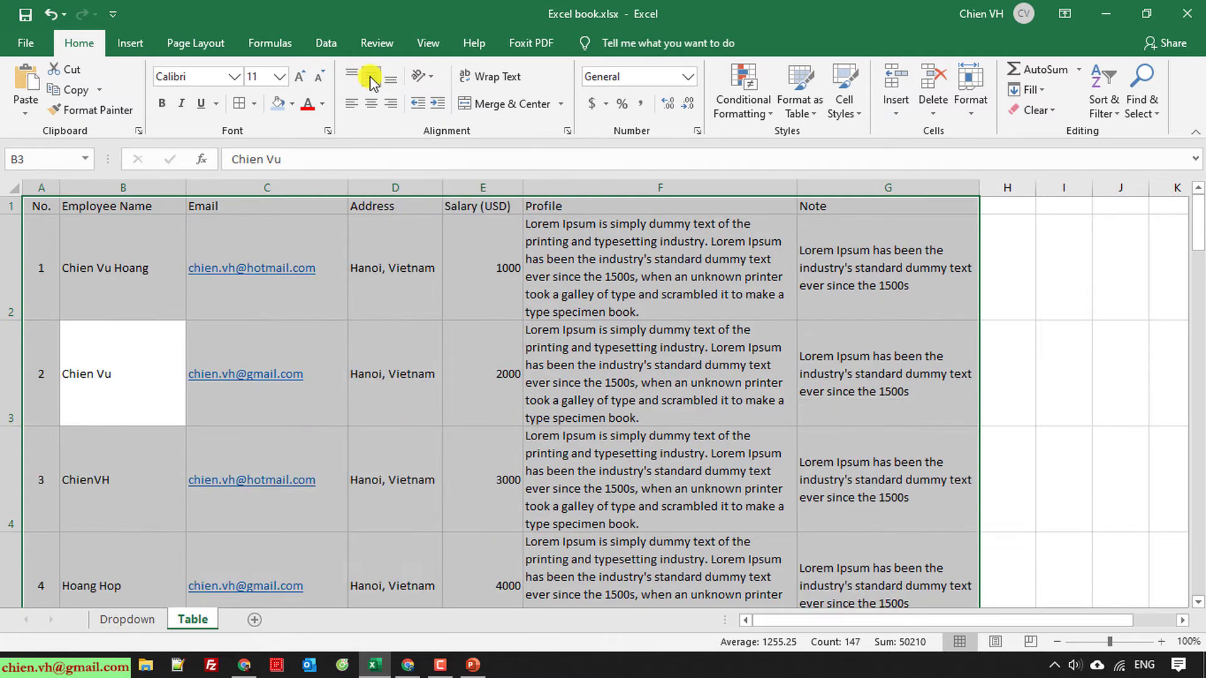
{"action": "left_click", "coordinate": [1043, 363]}
{"action": "scroll", "coordinate": [921, 538], "scroll_direction": "down", "scroll_amount": 3}
{"action": "scroll", "coordinate": [920, 538], "scroll_direction": "down", "scroll_amount": 6}
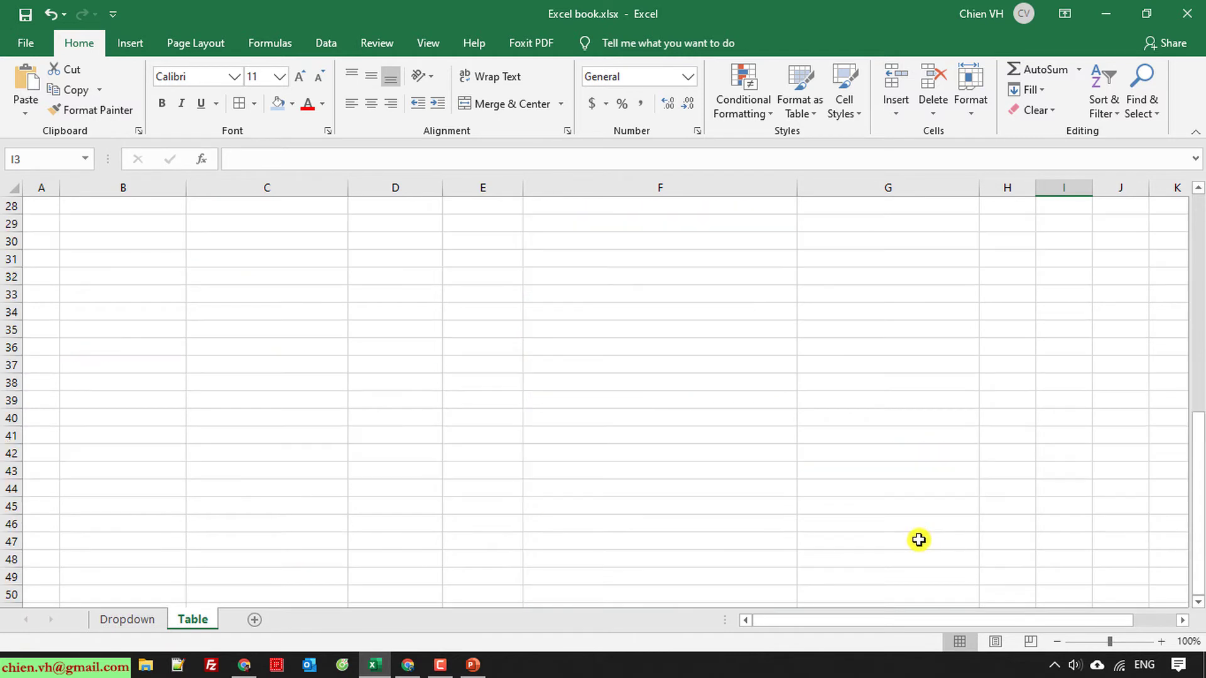
Step: Select A1:G21 and open the Format as Table style gallery
{"action": "scroll", "coordinate": [922, 538], "scroll_direction": "up", "scroll_amount": 9}
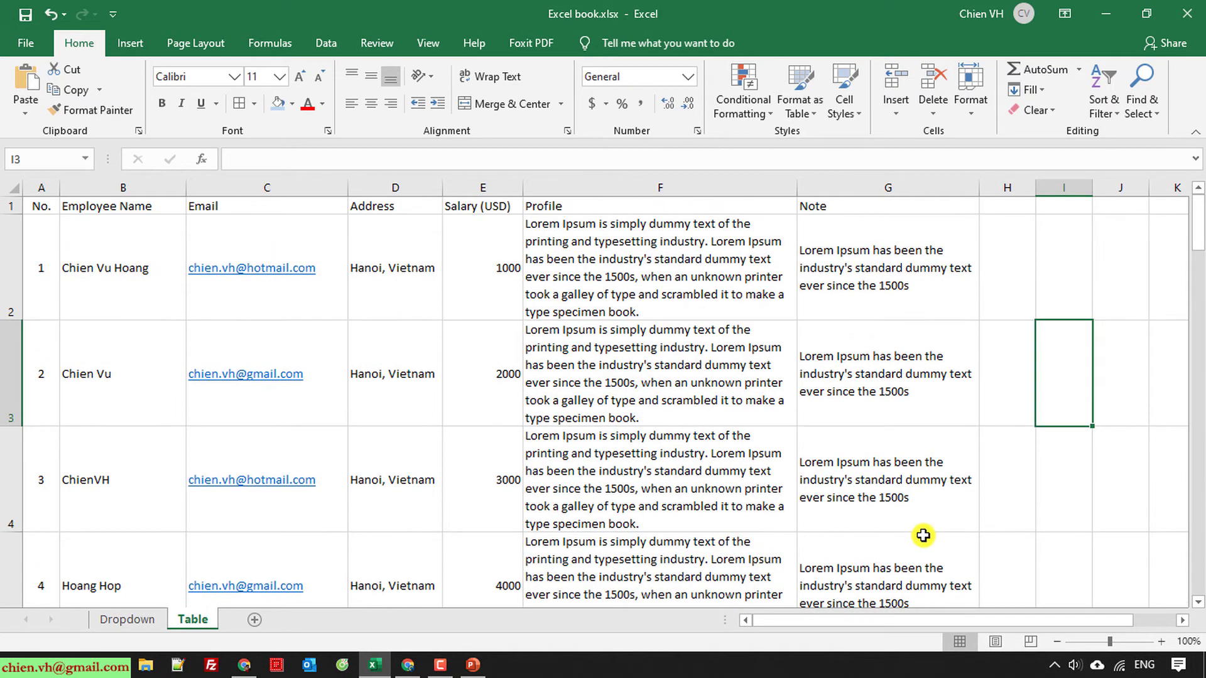
{"action": "left_click", "coordinate": [32, 202]}
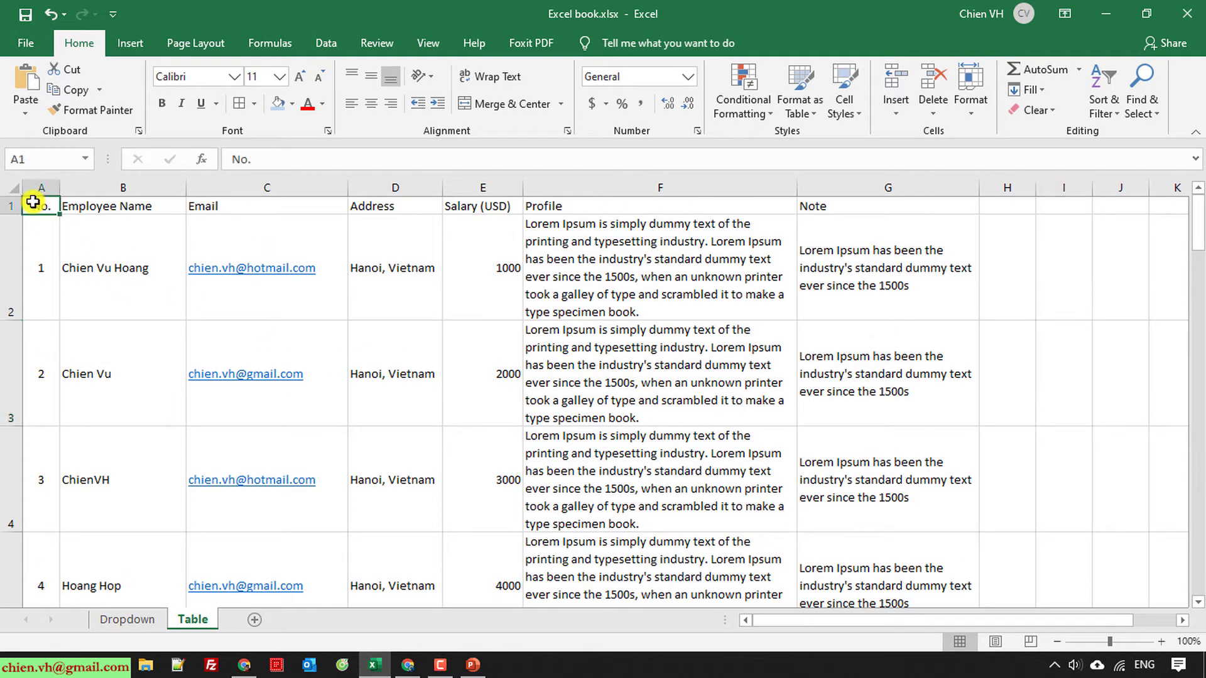
{"action": "left_click_drag", "start_coordinate": [33, 202], "coordinate": [886, 509]}
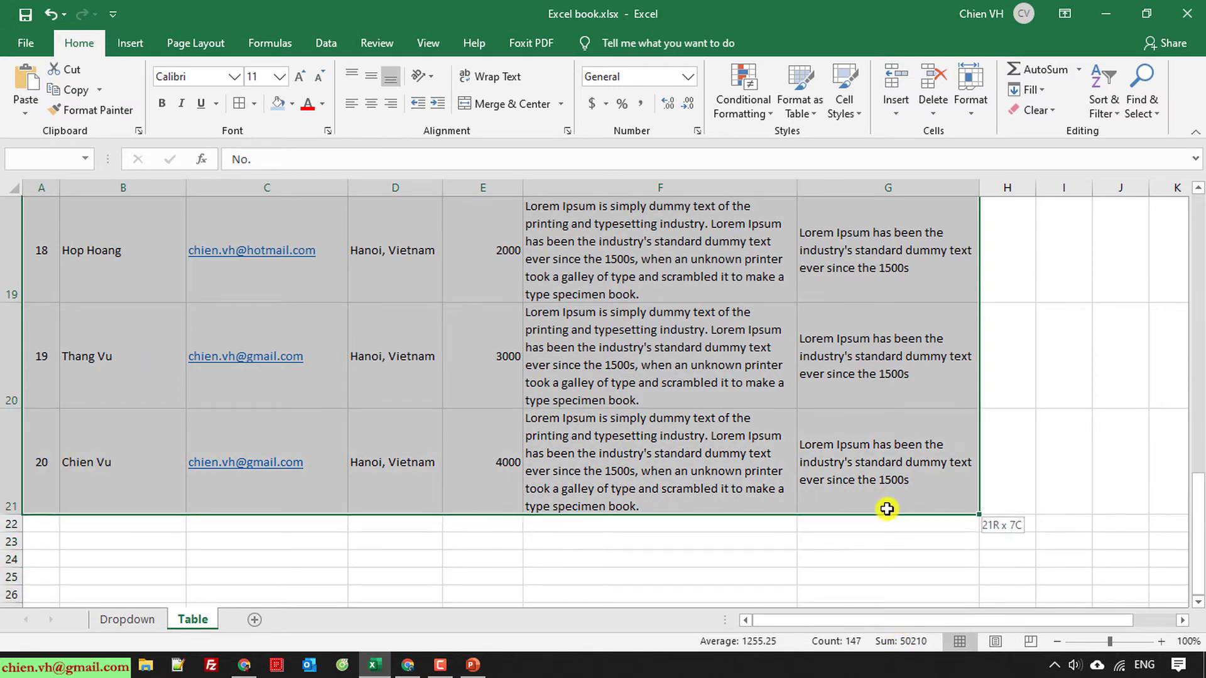
{"action": "scroll", "coordinate": [1011, 443], "scroll_direction": "up", "scroll_amount": 6}
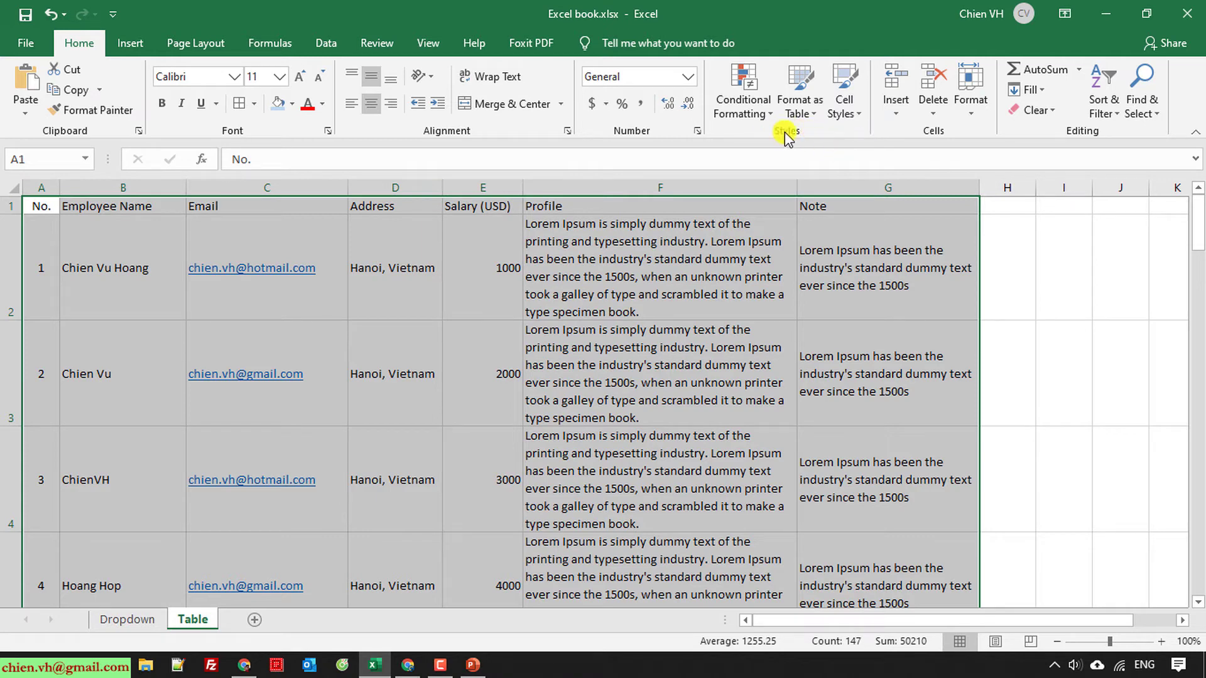
{"action": "left_click", "coordinate": [814, 119]}
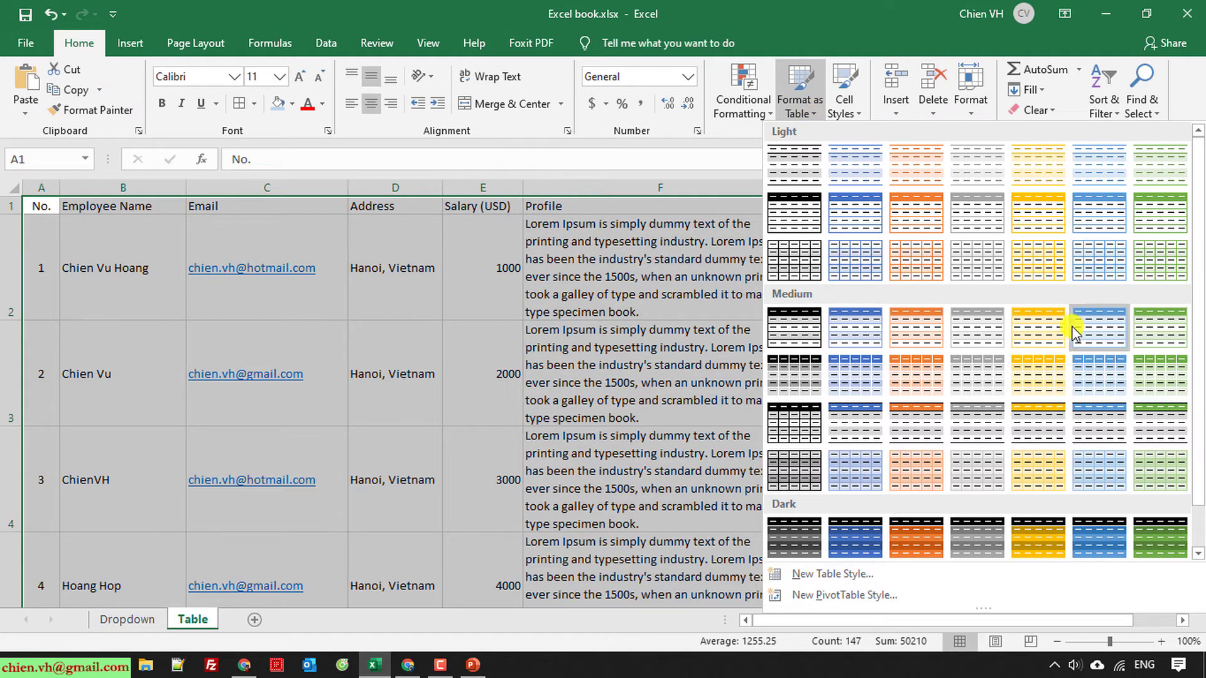
Step: Open New Table Style from the gallery, then cancel without creating a custom style
{"action": "scroll", "coordinate": [899, 414], "scroll_direction": "down", "scroll_amount": 1}
{"action": "scroll", "coordinate": [898, 428], "scroll_direction": "up", "scroll_amount": 1}
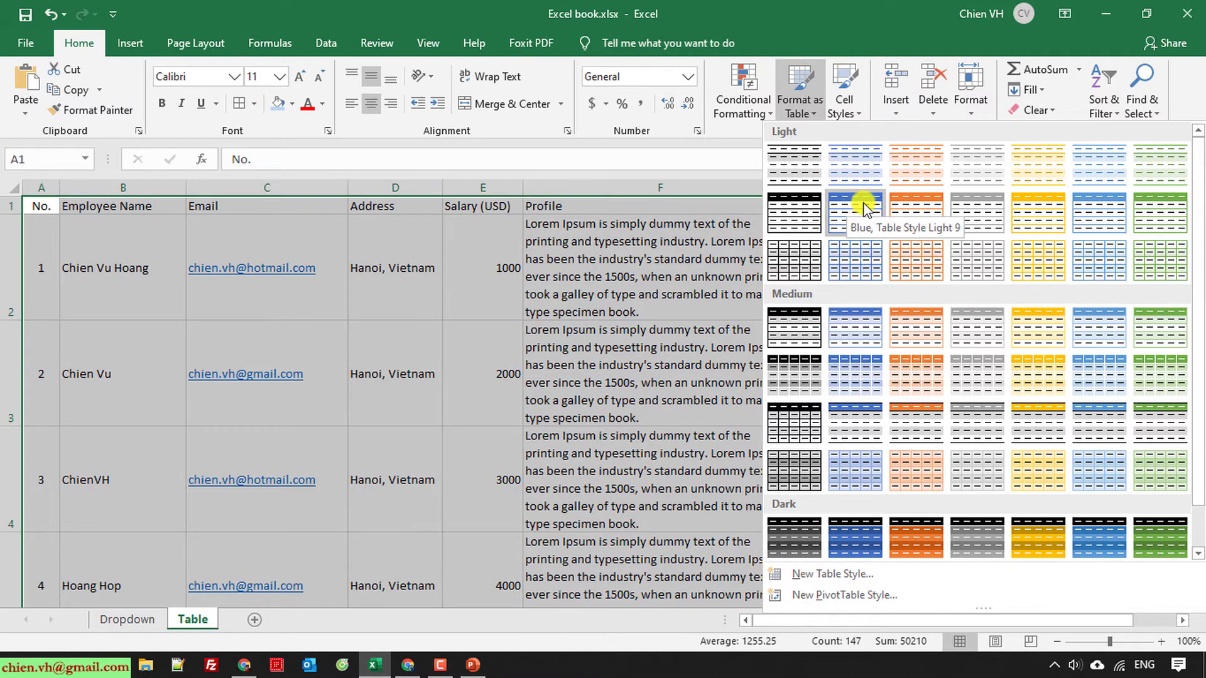
{"action": "left_click", "coordinate": [835, 575]}
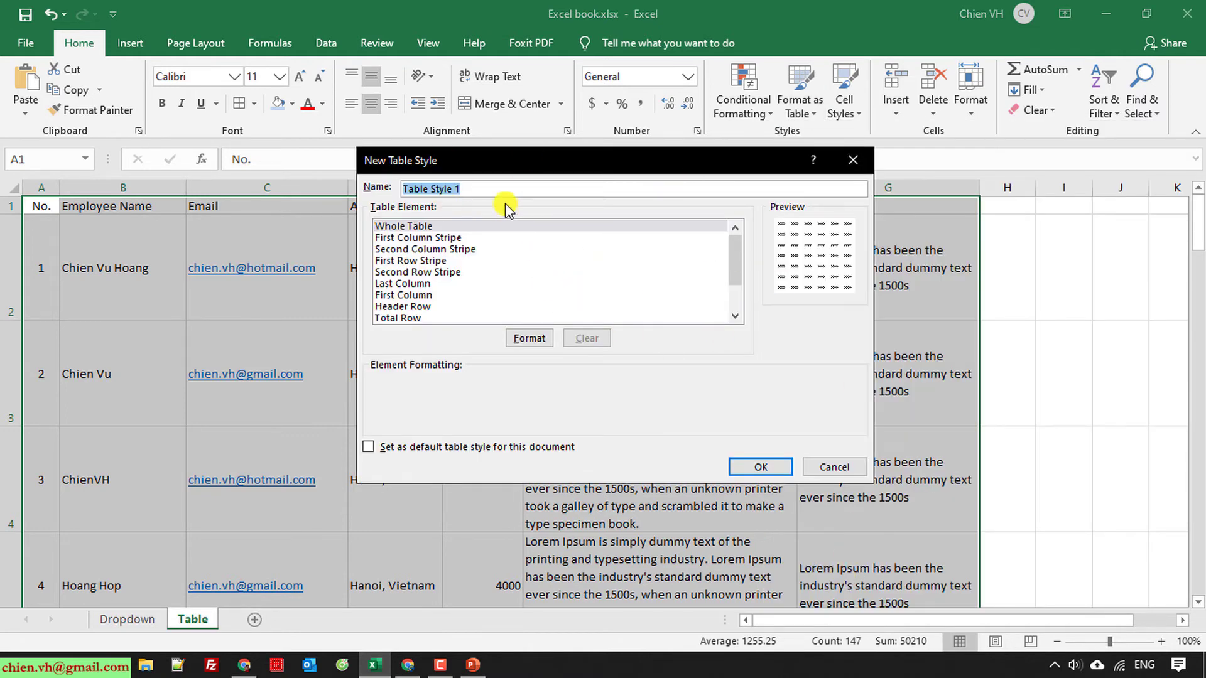
{"action": "left_click", "coordinate": [842, 468]}
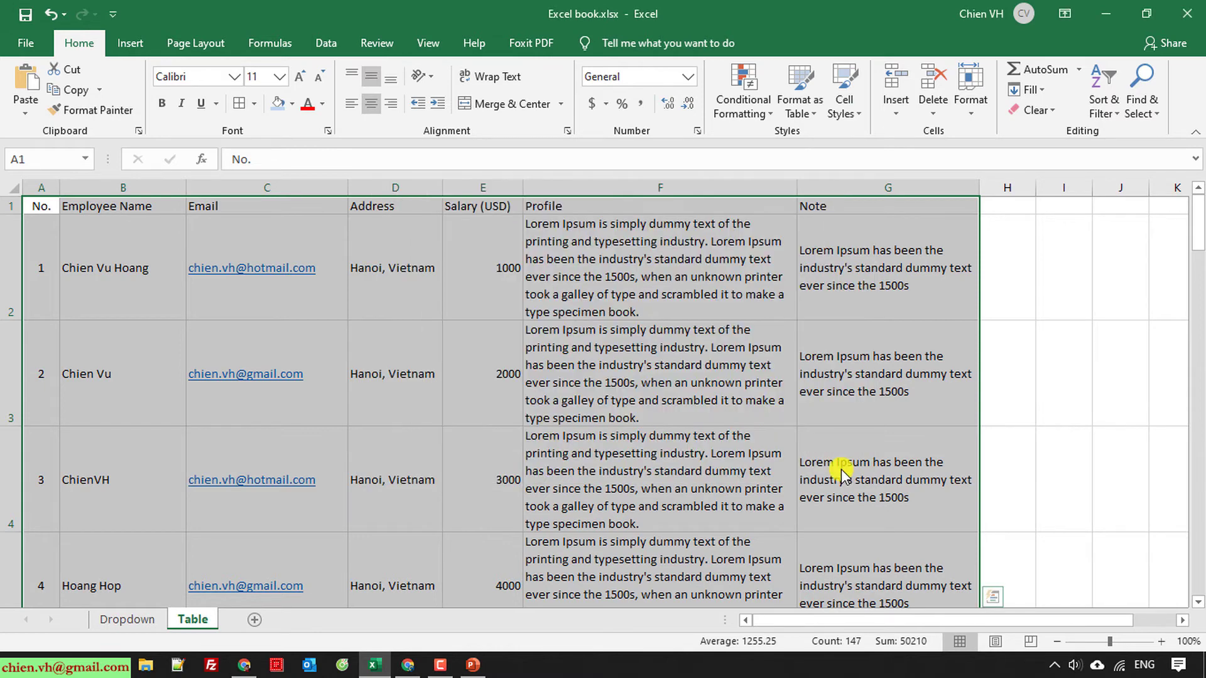
Step: Format A1:G21 as a table with headers, using the first style in the second Dark row
{"action": "left_click", "coordinate": [817, 121]}
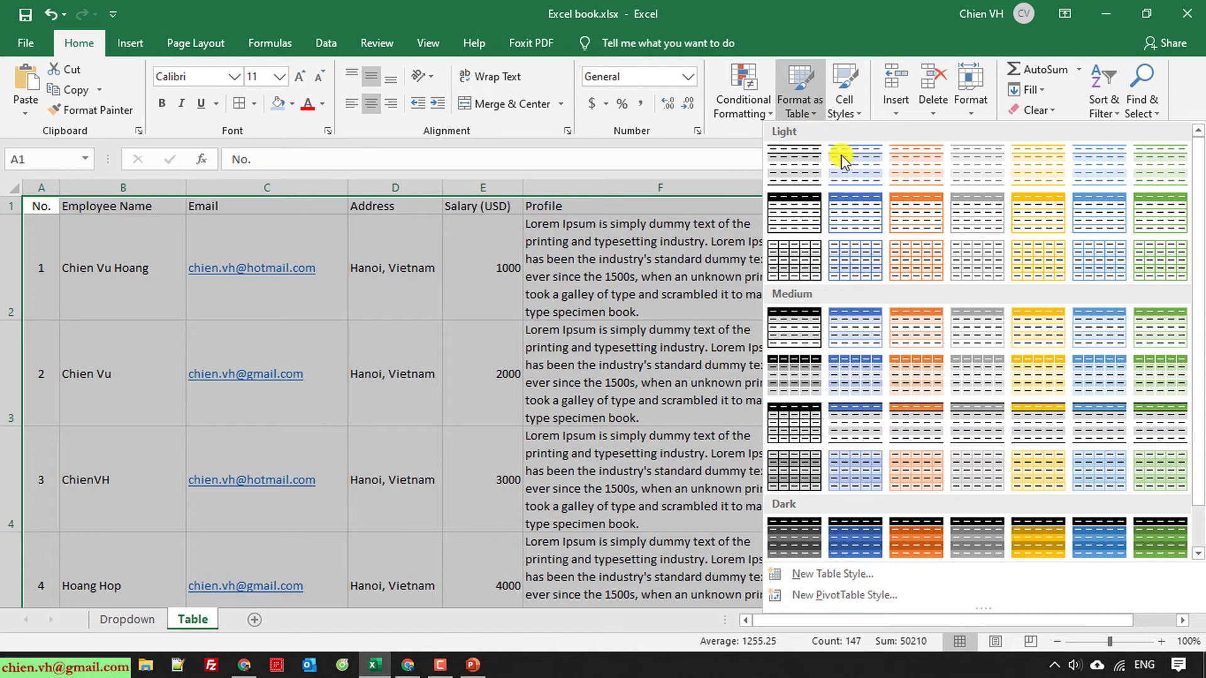
{"action": "scroll", "coordinate": [867, 237], "scroll_direction": "down", "scroll_amount": 1}
{"action": "scroll", "coordinate": [880, 271], "scroll_direction": "up", "scroll_amount": 1}
{"action": "scroll", "coordinate": [804, 390], "scroll_direction": "down", "scroll_amount": 1}
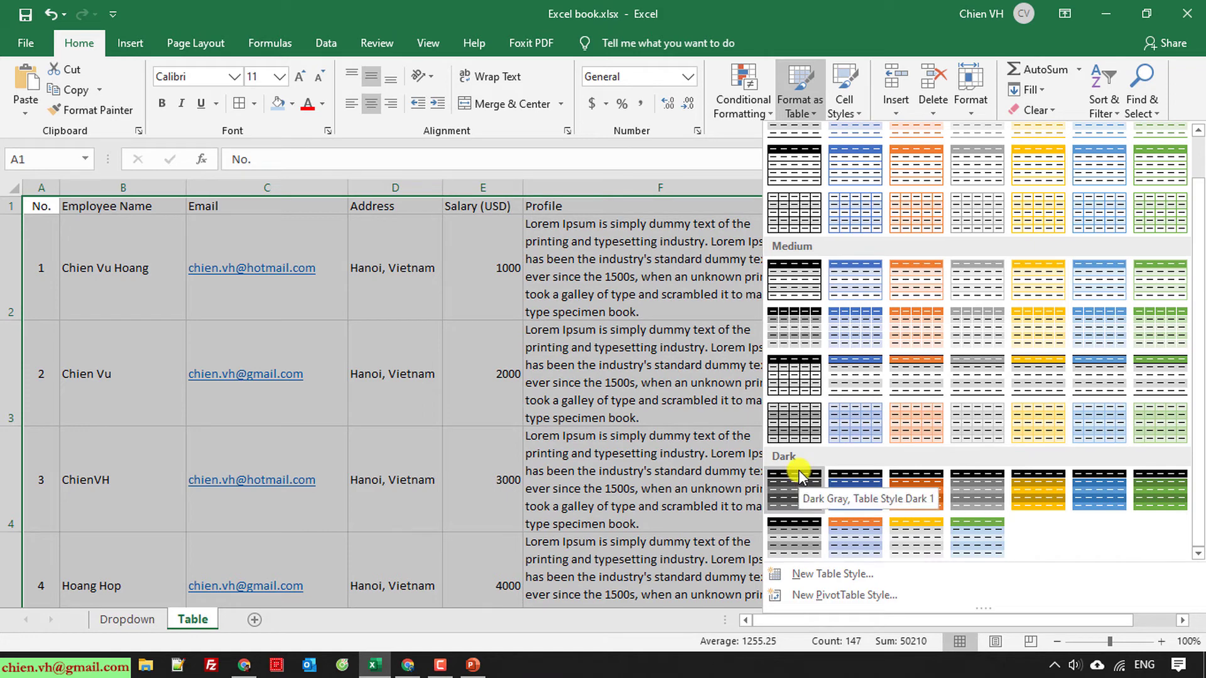
{"action": "scroll", "coordinate": [849, 478], "scroll_direction": "up", "scroll_amount": 1}
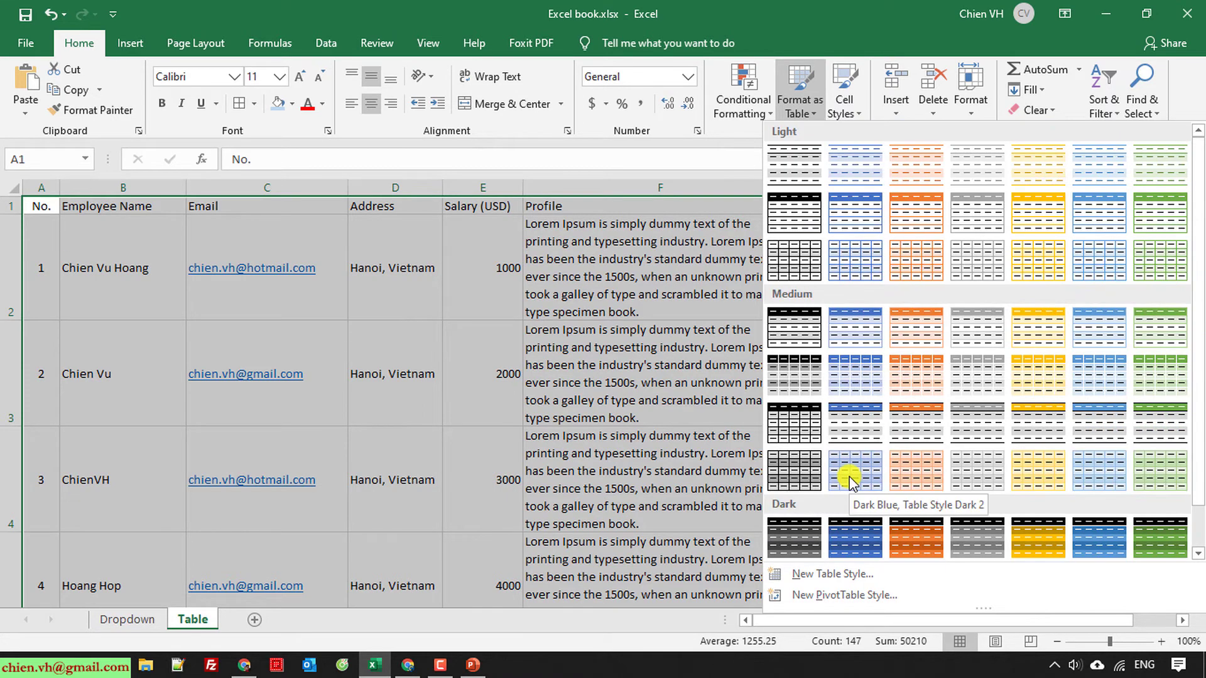
{"action": "scroll", "coordinate": [849, 478], "scroll_direction": "down", "scroll_amount": 1}
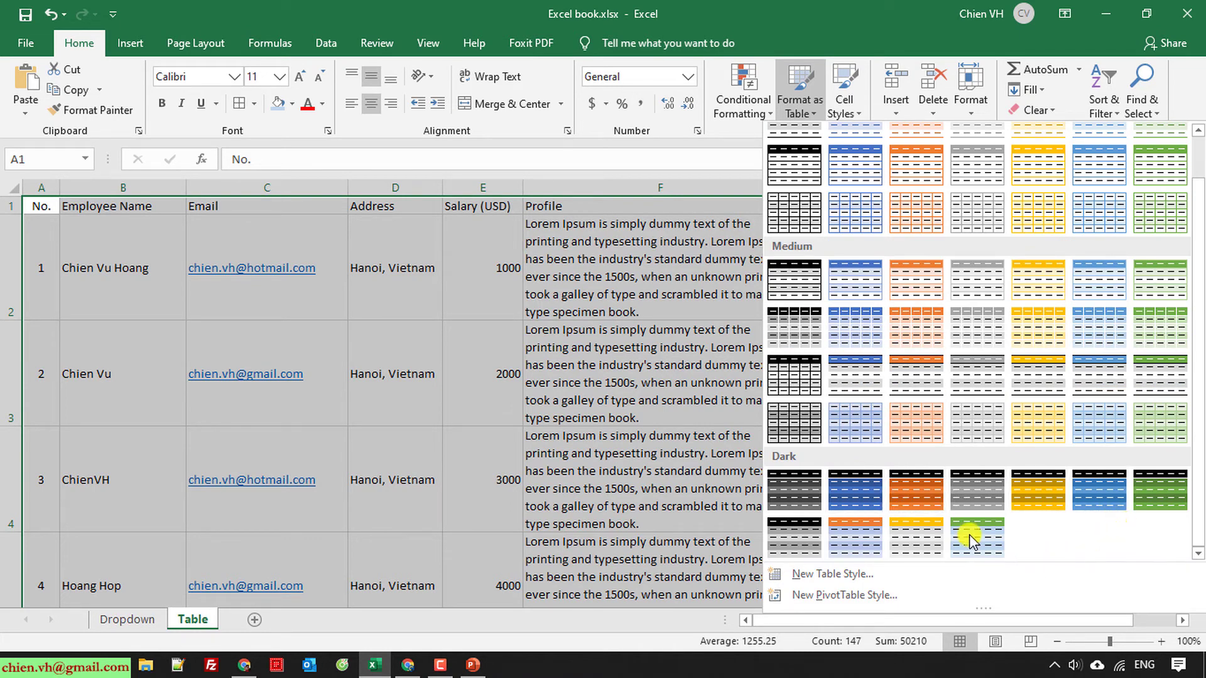
{"action": "left_click", "coordinate": [795, 539]}
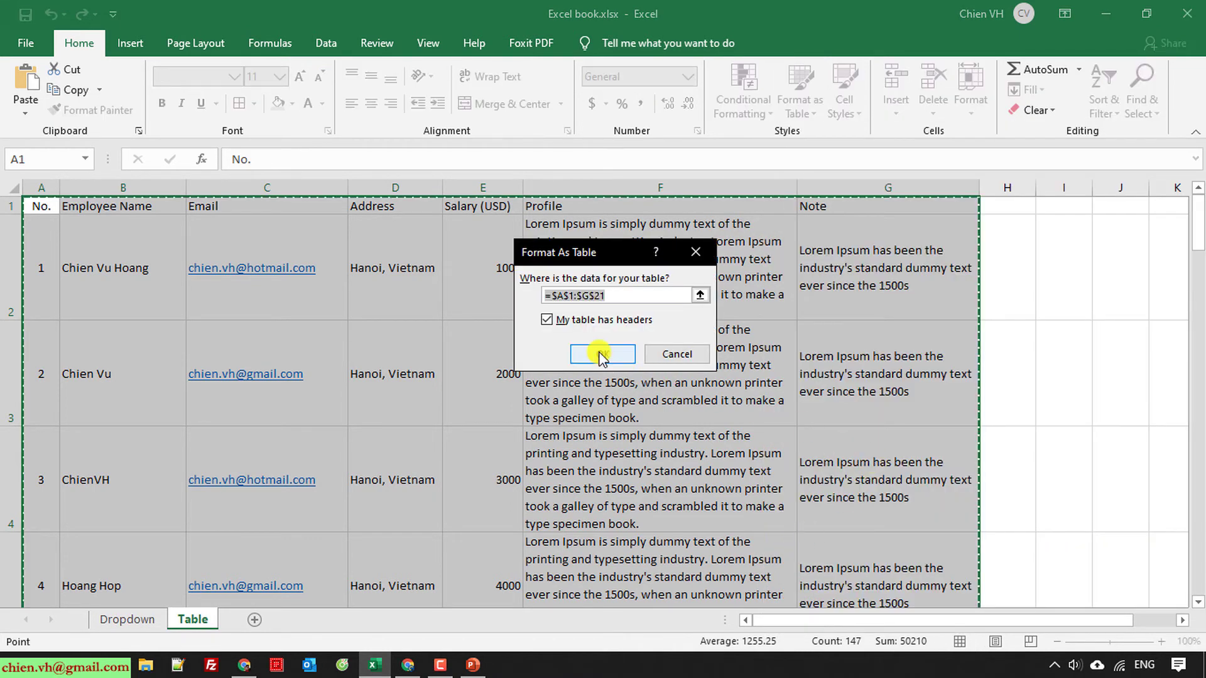
{"action": "left_click", "coordinate": [603, 354]}
{"action": "left_click", "coordinate": [1043, 291]}
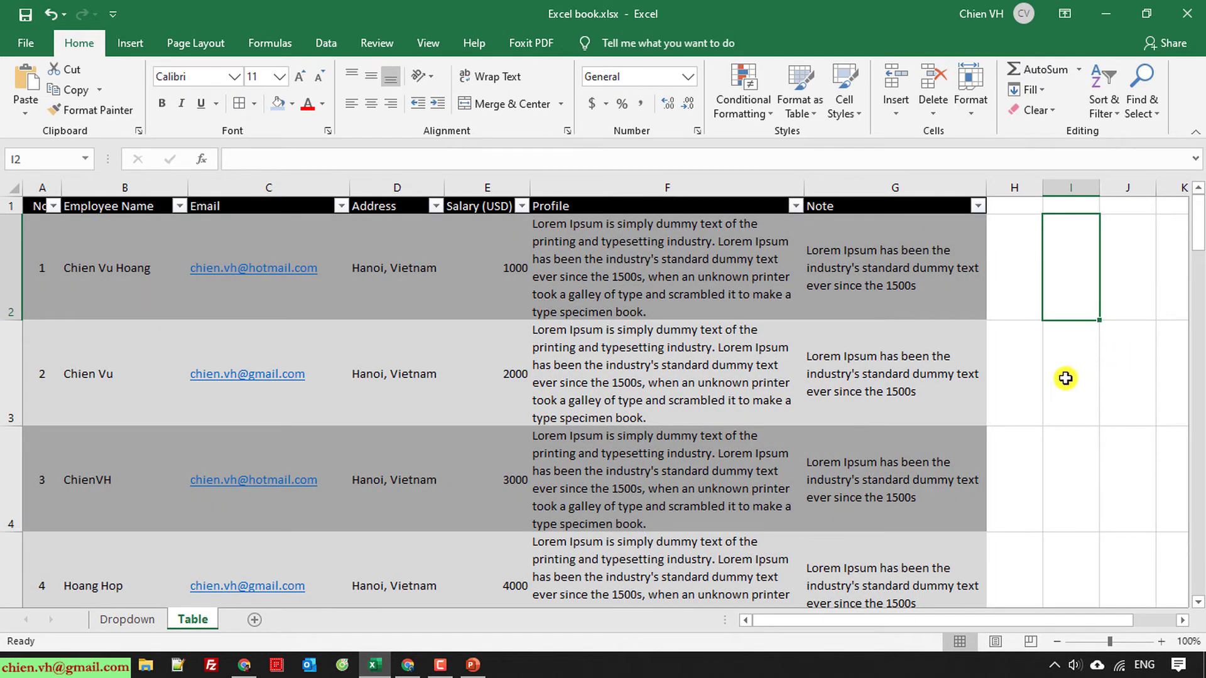
Step: Autofit the No. column so its header fits
{"action": "scroll", "coordinate": [1062, 383], "scroll_direction": "down", "scroll_amount": 2}
{"action": "scroll", "coordinate": [709, 400], "scroll_direction": "up", "scroll_amount": 2}
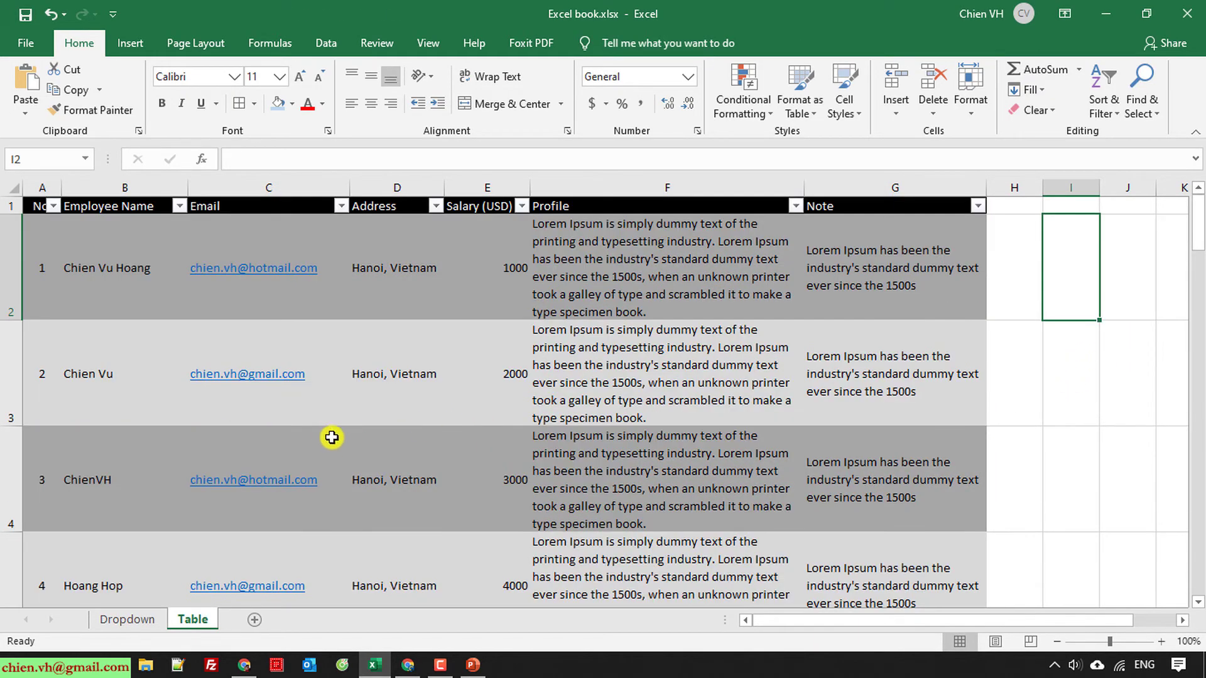
{"action": "left_click", "coordinate": [1031, 347]}
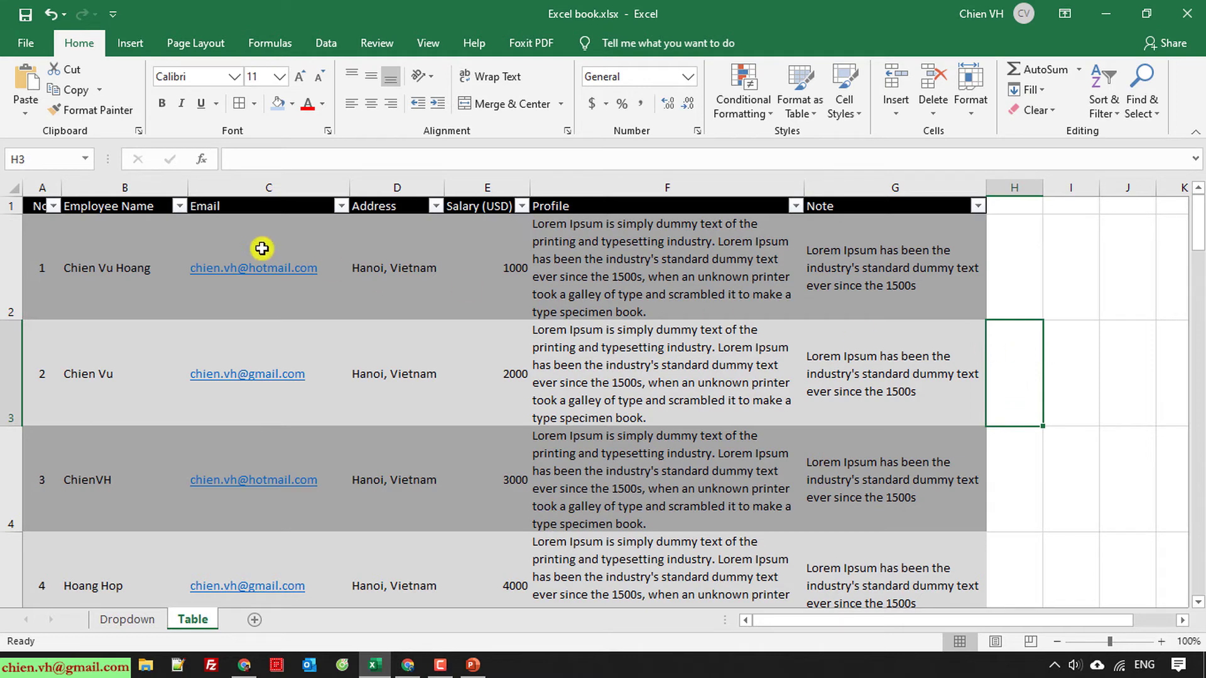
{"action": "double_click", "coordinate": [57, 189]}
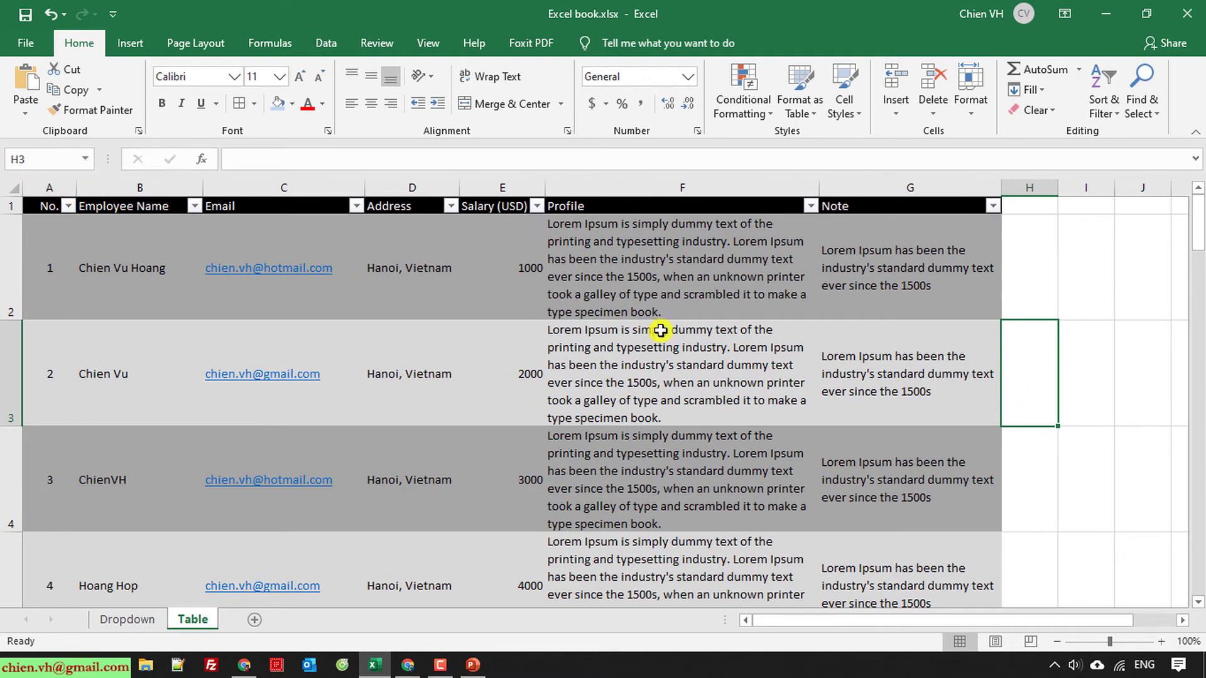
{"action": "left_click", "coordinate": [1109, 286]}
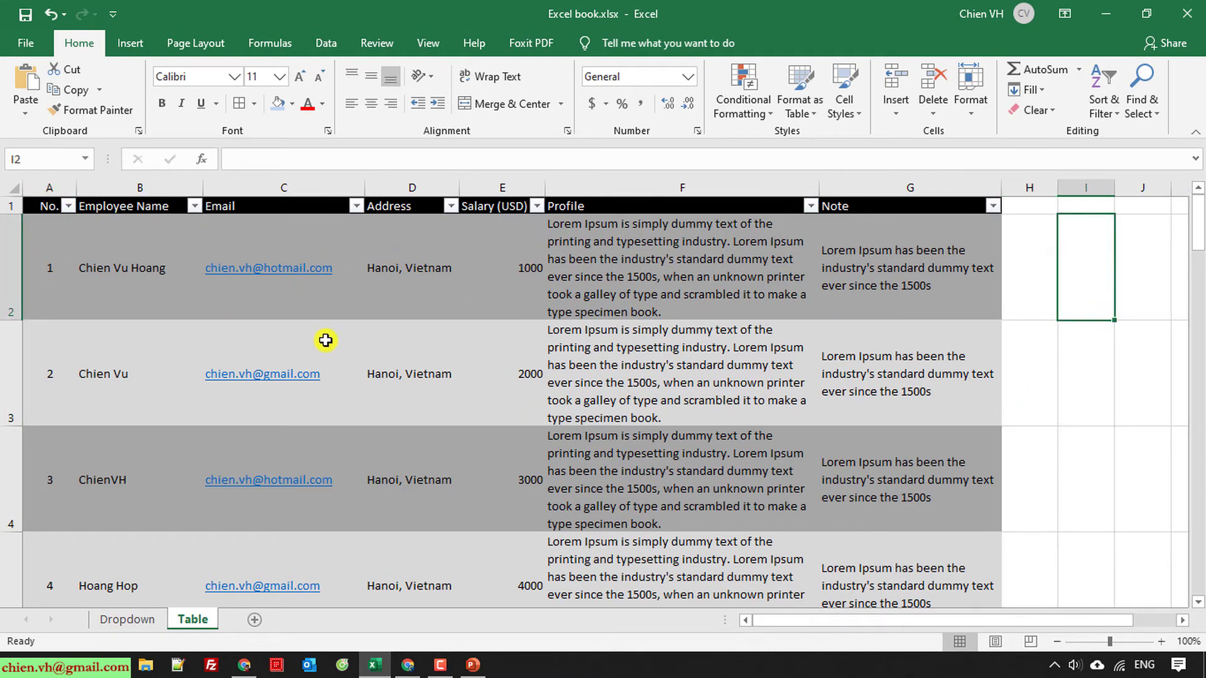
Step: Inspect the No., Employee Name and Email filter lists without changing them
{"action": "scroll", "coordinate": [296, 398], "scroll_direction": "down", "scroll_amount": 8}
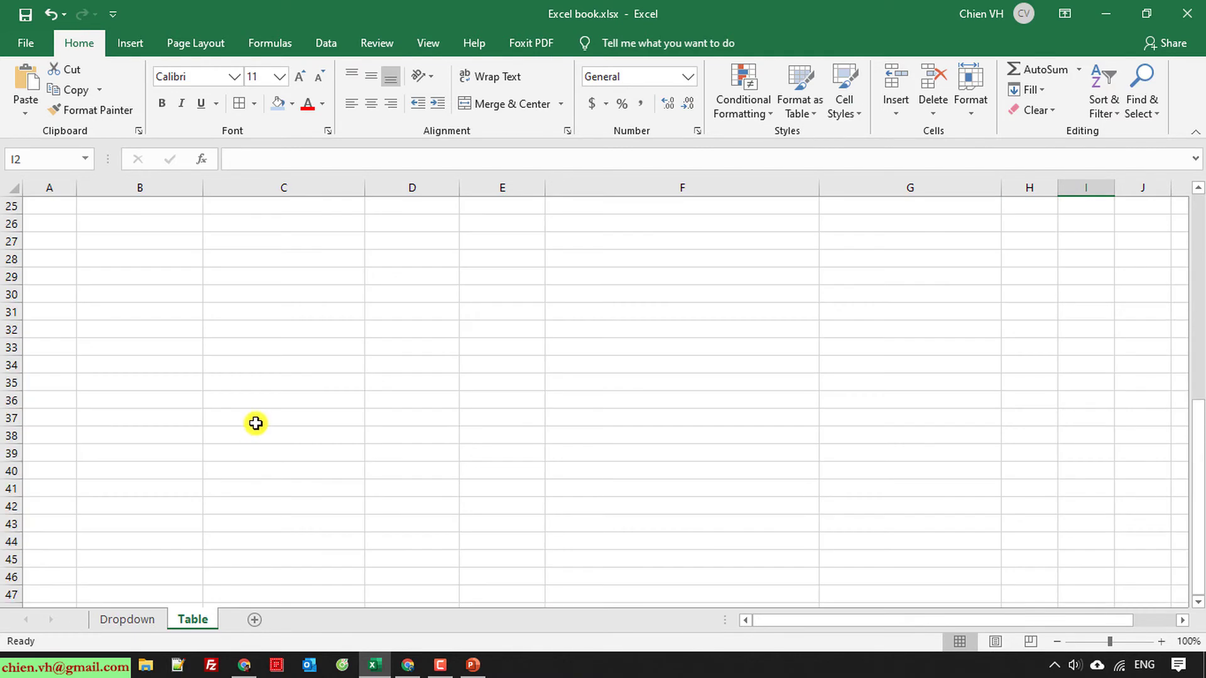
{"action": "scroll", "coordinate": [255, 423], "scroll_direction": "up", "scroll_amount": 8}
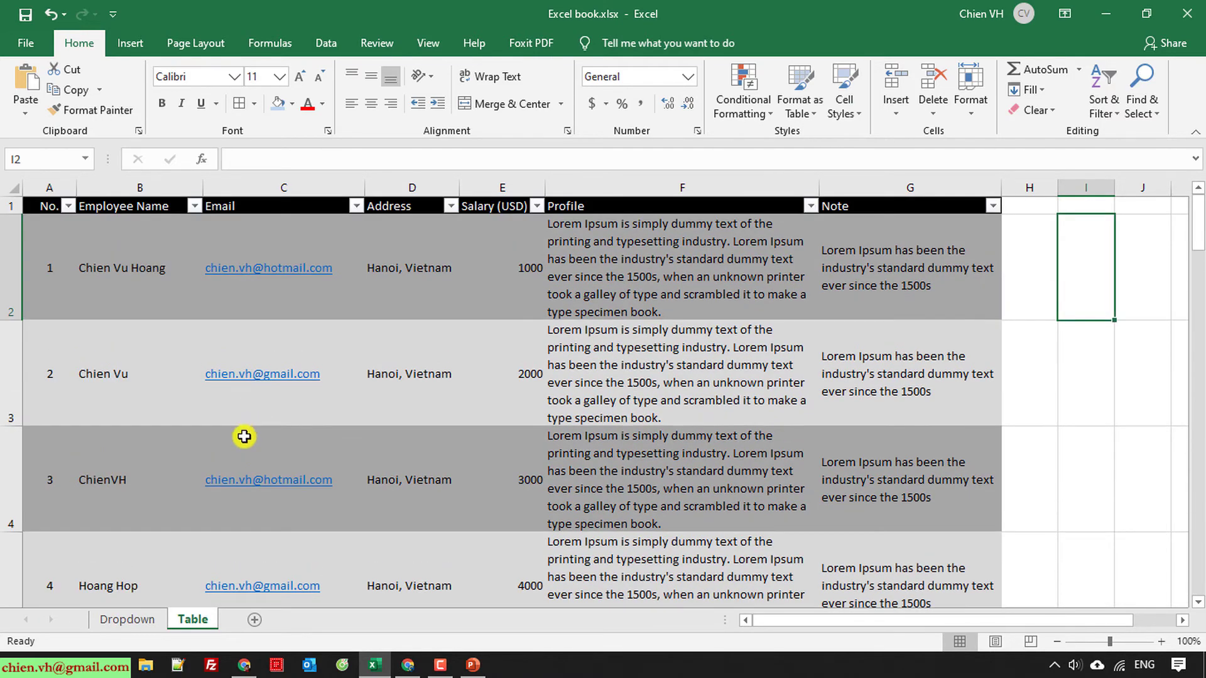
{"action": "left_click", "coordinate": [71, 206]}
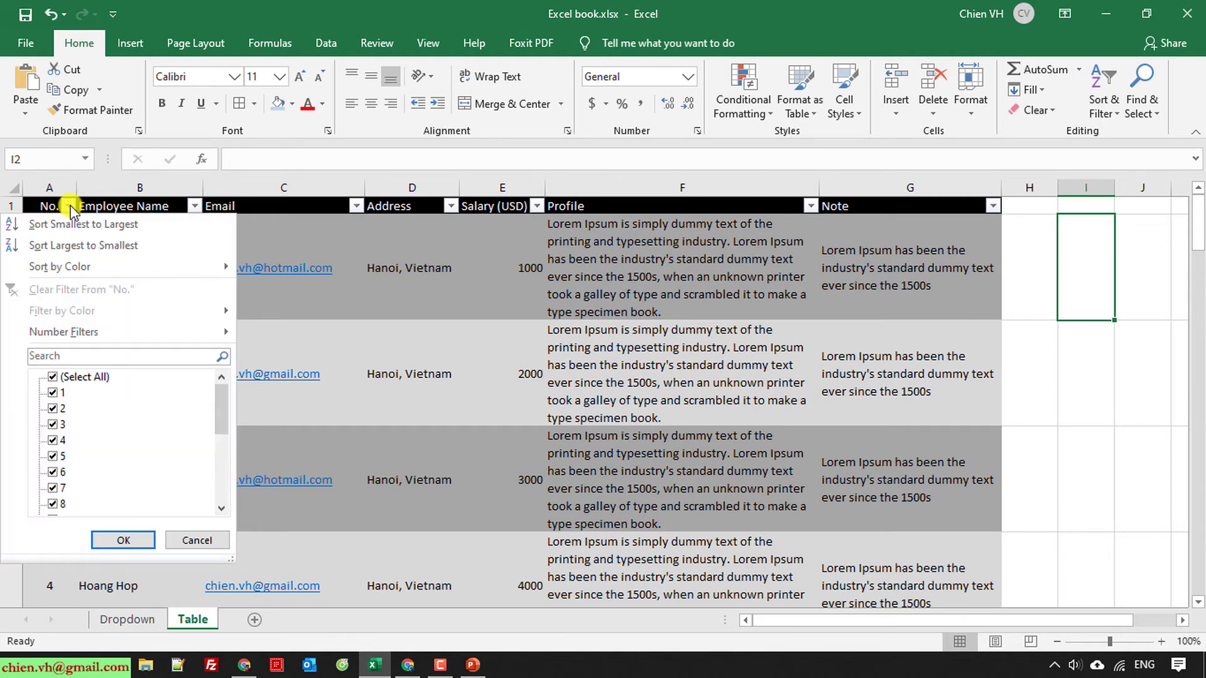
{"action": "left_click", "coordinate": [69, 207]}
{"action": "left_click", "coordinate": [195, 206]}
{"action": "left_click", "coordinate": [195, 206]}
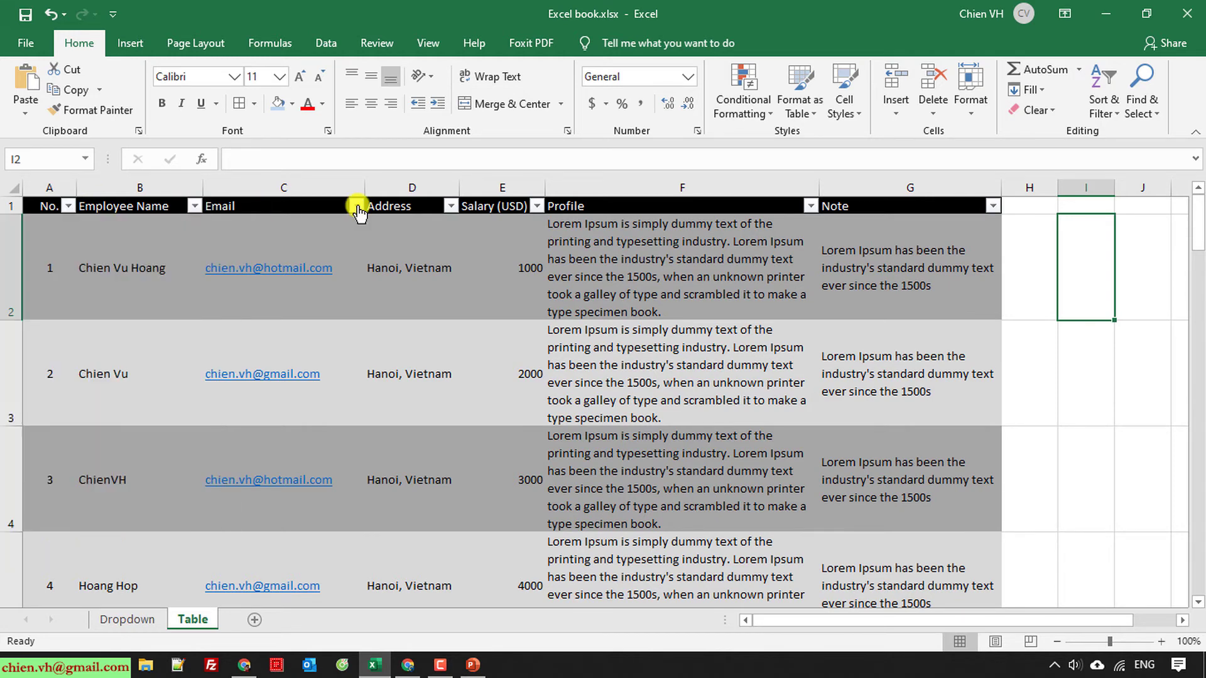
{"action": "left_click", "coordinate": [356, 208]}
{"action": "left_click", "coordinate": [356, 208]}
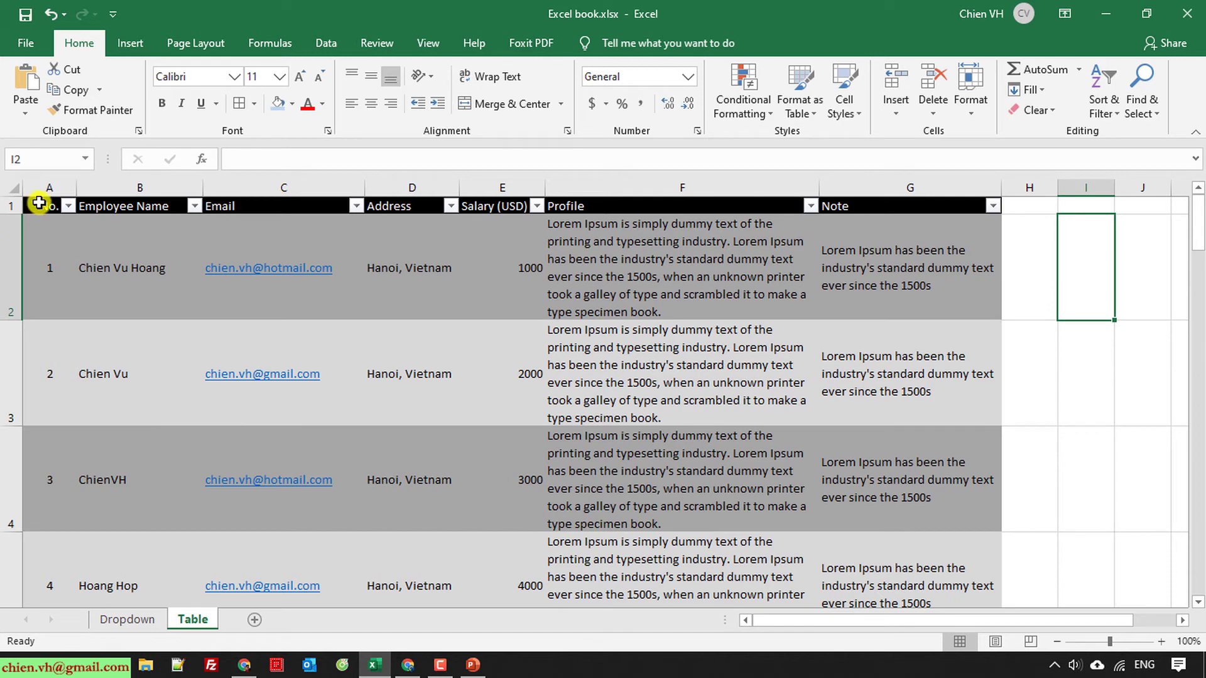
Step: Filter the Employee Name column to show only one employee
{"action": "left_click", "coordinate": [195, 206]}
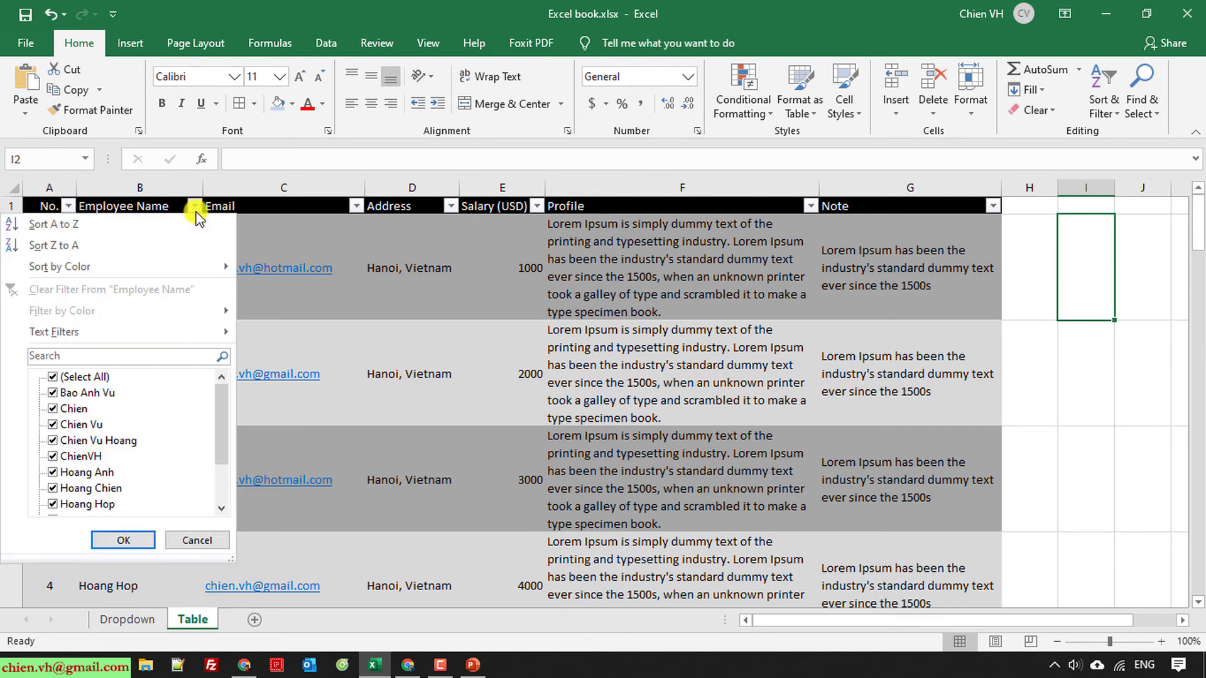
{"action": "left_click", "coordinate": [52, 377]}
{"action": "left_click", "coordinate": [53, 440]}
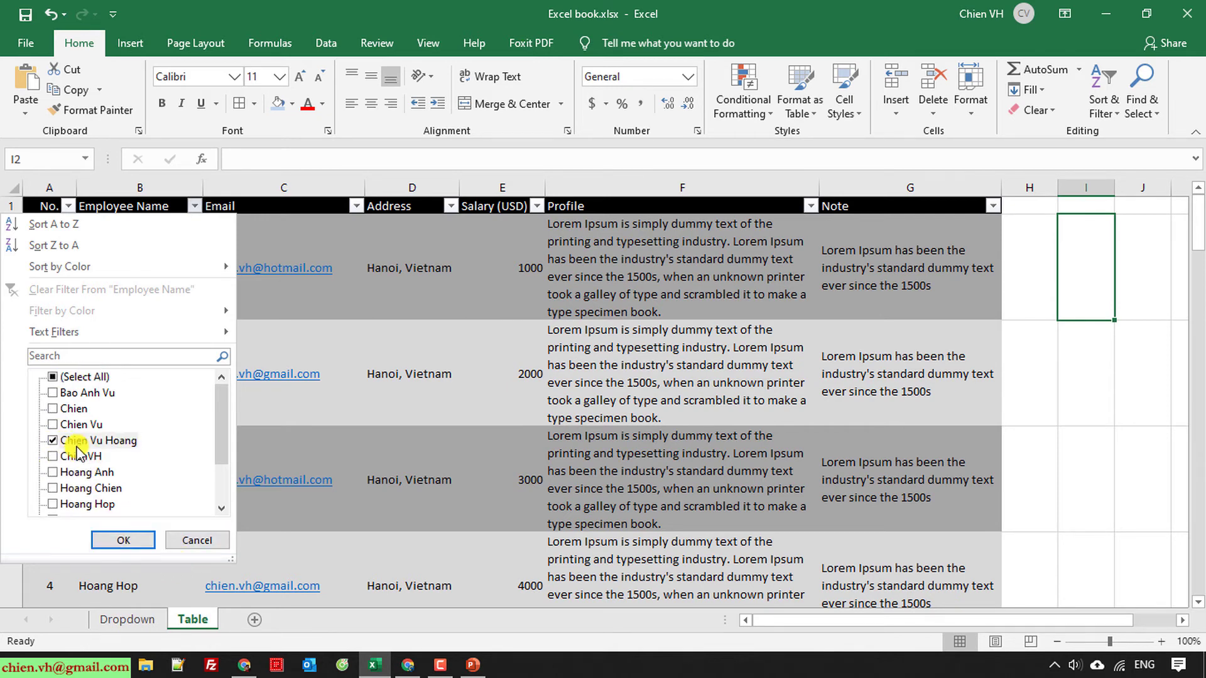
{"action": "left_click", "coordinate": [107, 539]}
Step: Clear the Employee Name filter so all 20 employees show again
{"action": "left_click", "coordinate": [286, 501]}
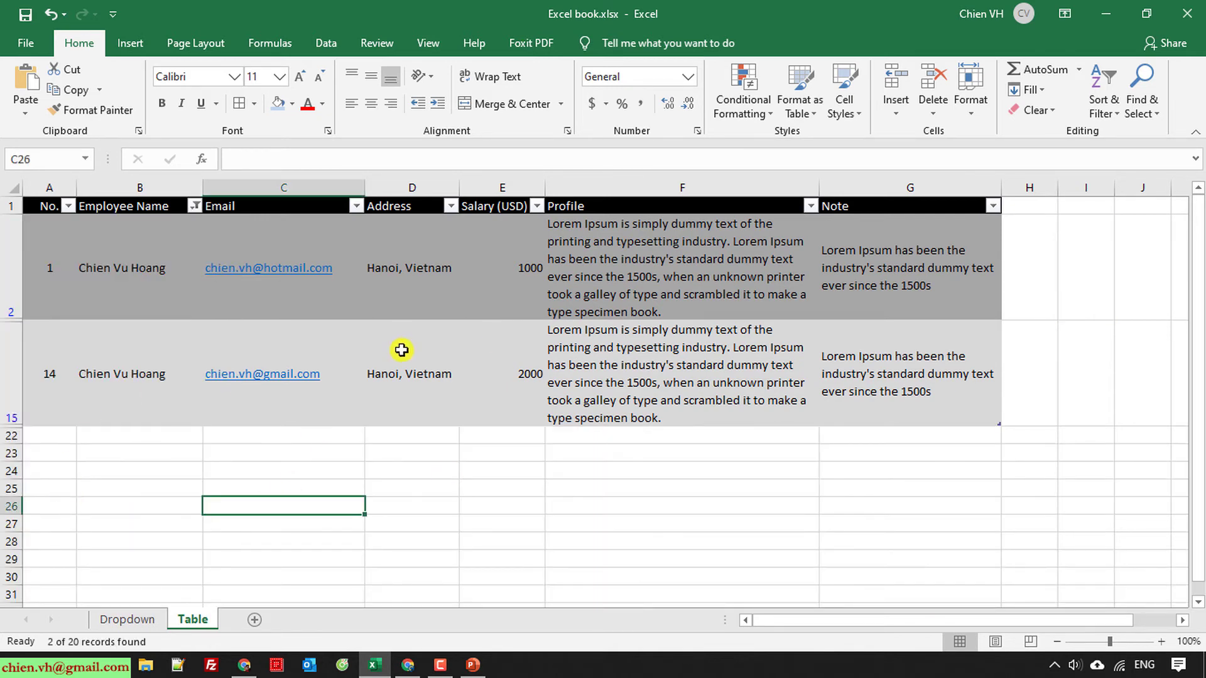
{"action": "left_click", "coordinate": [195, 206]}
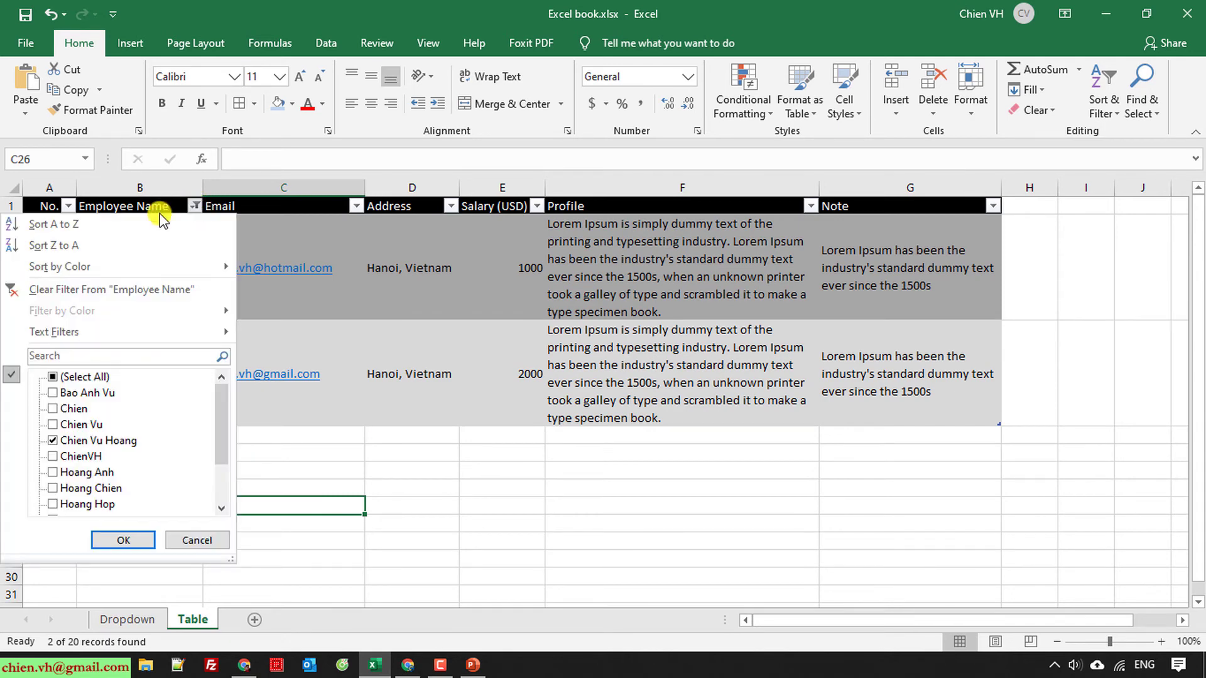
{"action": "left_click", "coordinate": [75, 289]}
{"action": "left_click", "coordinate": [1043, 397]}
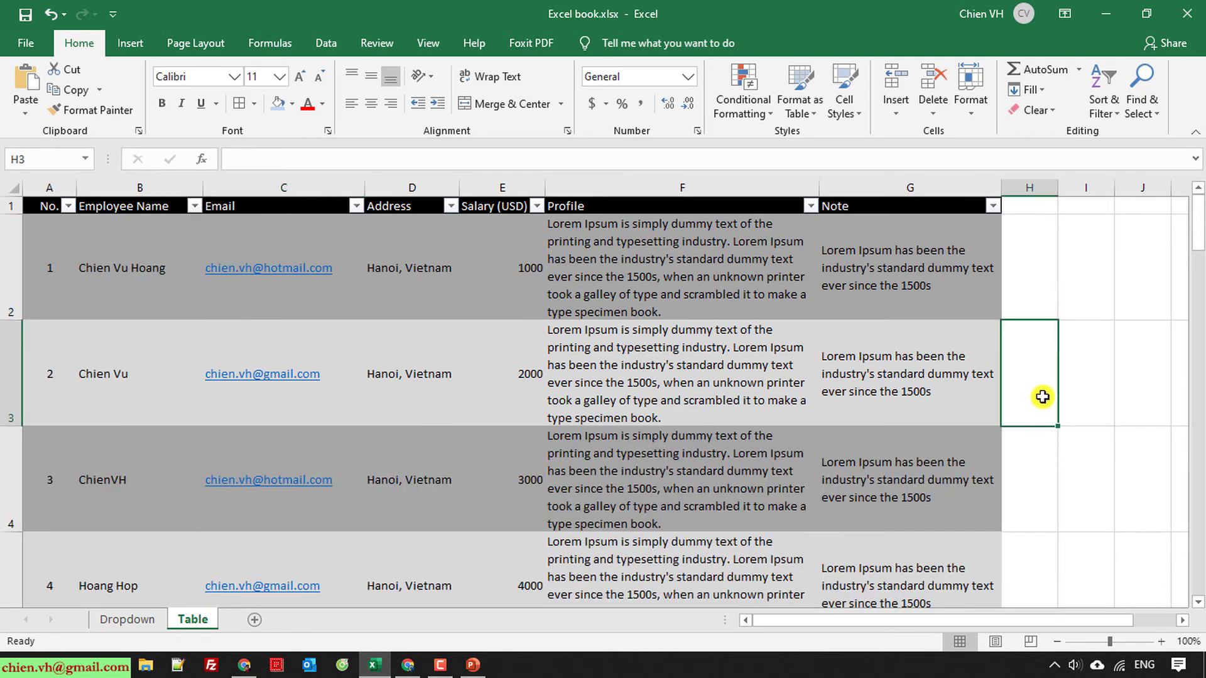
Step: Select the employee table data across the sheet
{"action": "left_click", "coordinate": [1106, 394]}
{"action": "scroll", "coordinate": [1089, 398], "scroll_direction": "down", "scroll_amount": 10}
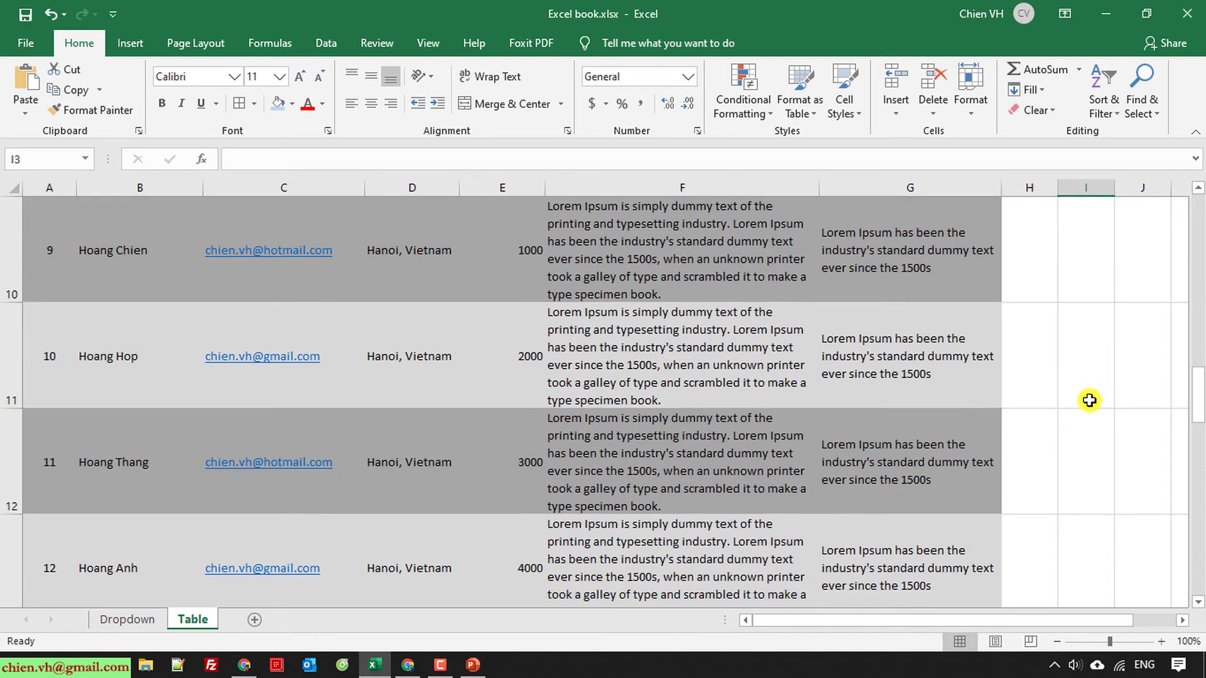
{"action": "scroll", "coordinate": [1086, 399], "scroll_direction": "up", "scroll_amount": 10}
{"action": "scroll", "coordinate": [1086, 400], "scroll_direction": "up", "scroll_amount": 1}
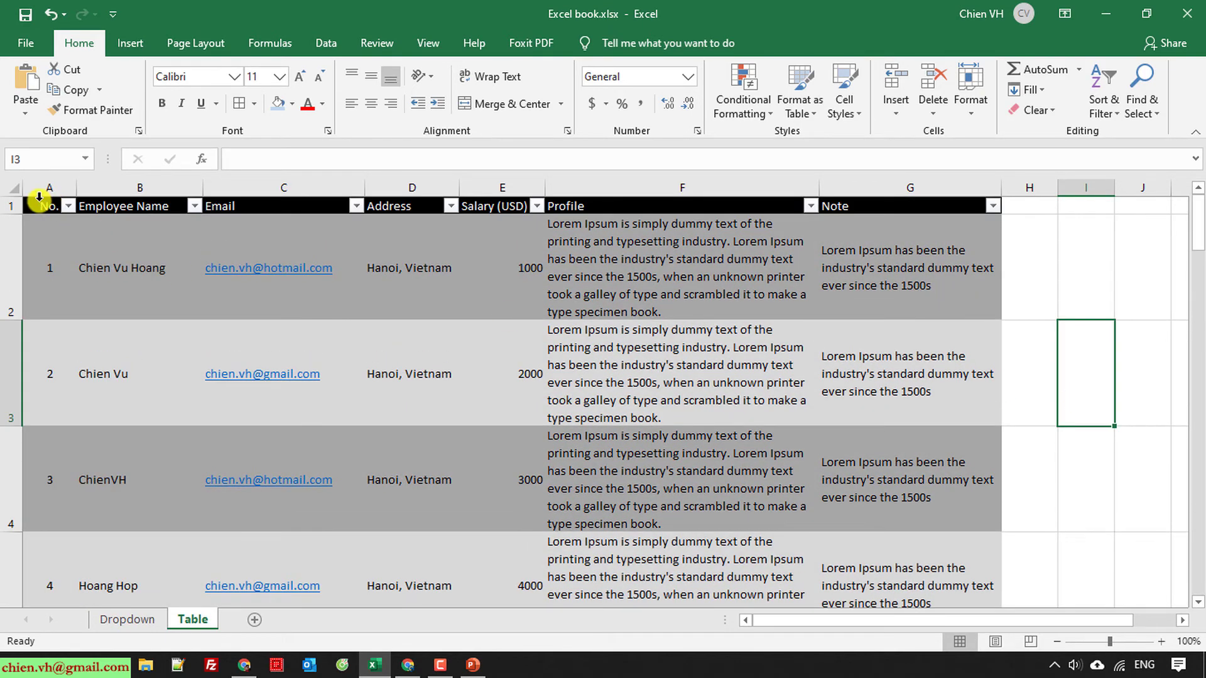
{"action": "left_click_drag", "start_coordinate": [38, 196], "coordinate": [942, 573]}
{"action": "scroll", "coordinate": [941, 573], "scroll_direction": "down", "scroll_amount": 12}
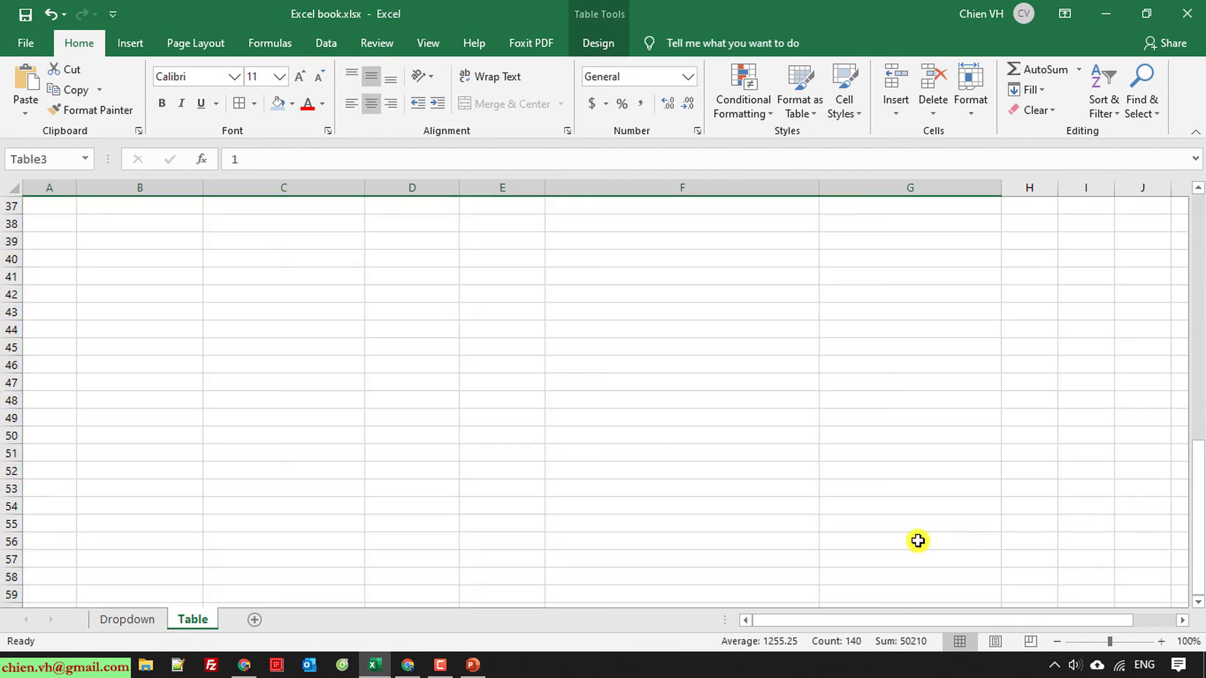
{"action": "scroll", "coordinate": [914, 535], "scroll_direction": "up", "scroll_amount": 12}
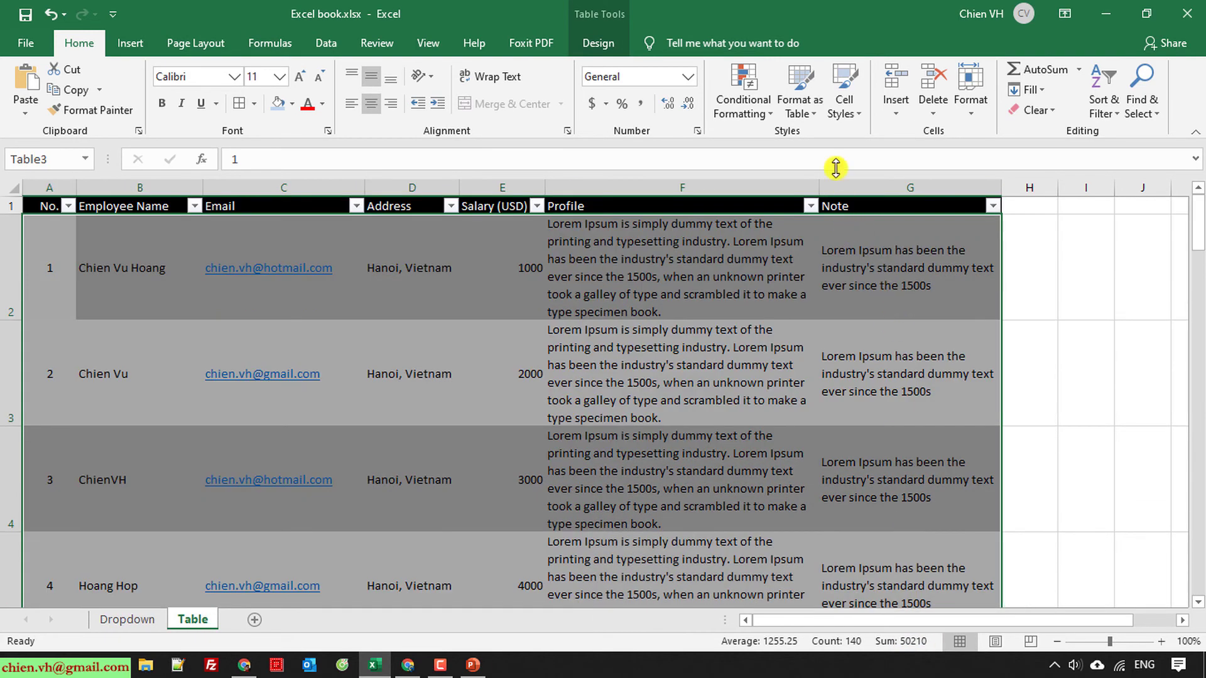
Step: Browse the Format as Table gallery to preview the light orange banded style
{"action": "left_click", "coordinate": [814, 114]}
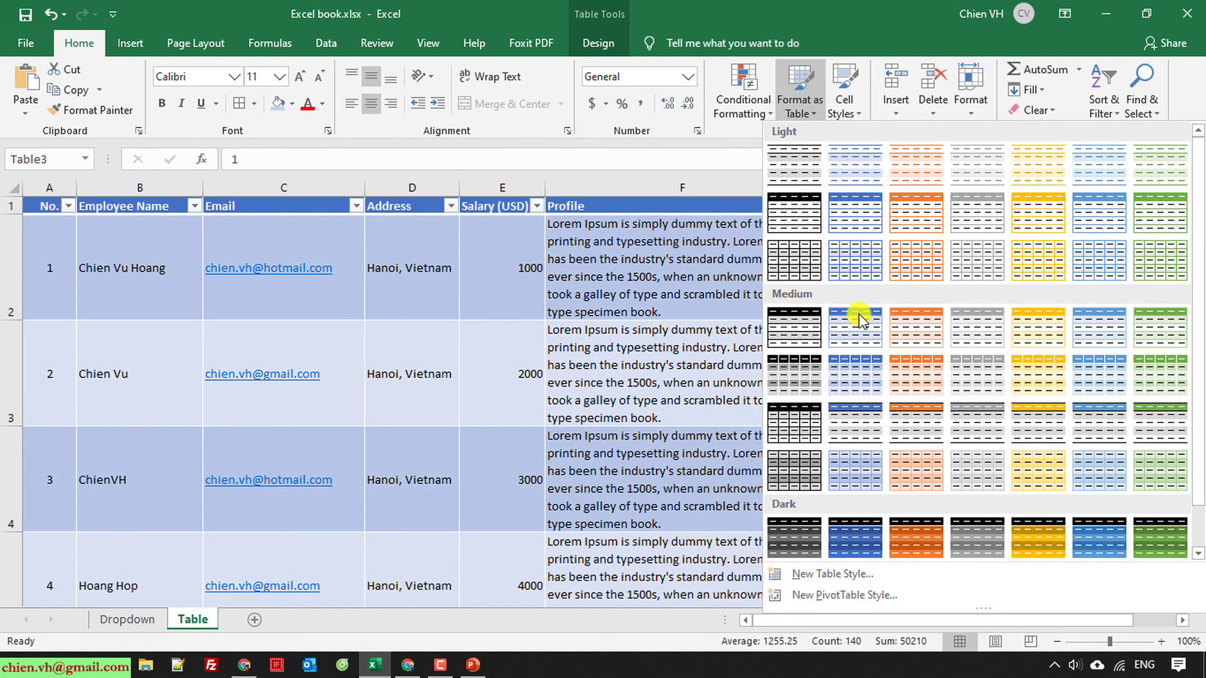
{"action": "scroll", "coordinate": [845, 189], "scroll_direction": "up", "scroll_amount": 1}
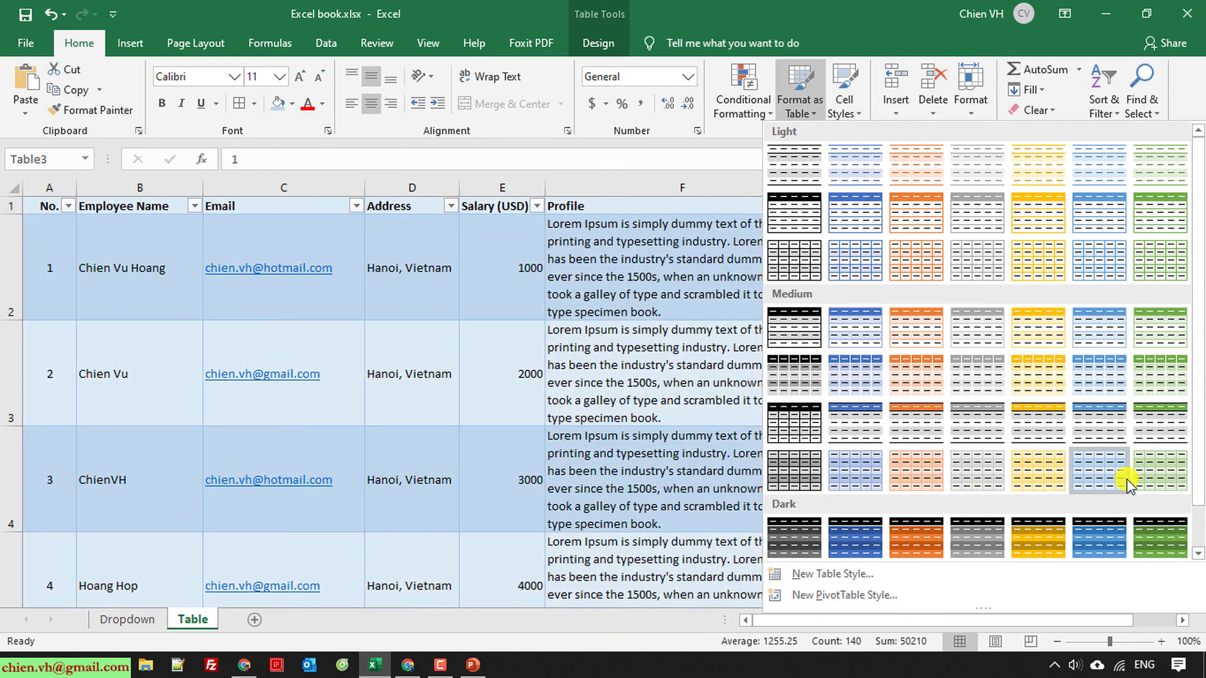
{"action": "scroll", "coordinate": [1139, 484], "scroll_direction": "down", "scroll_amount": 1}
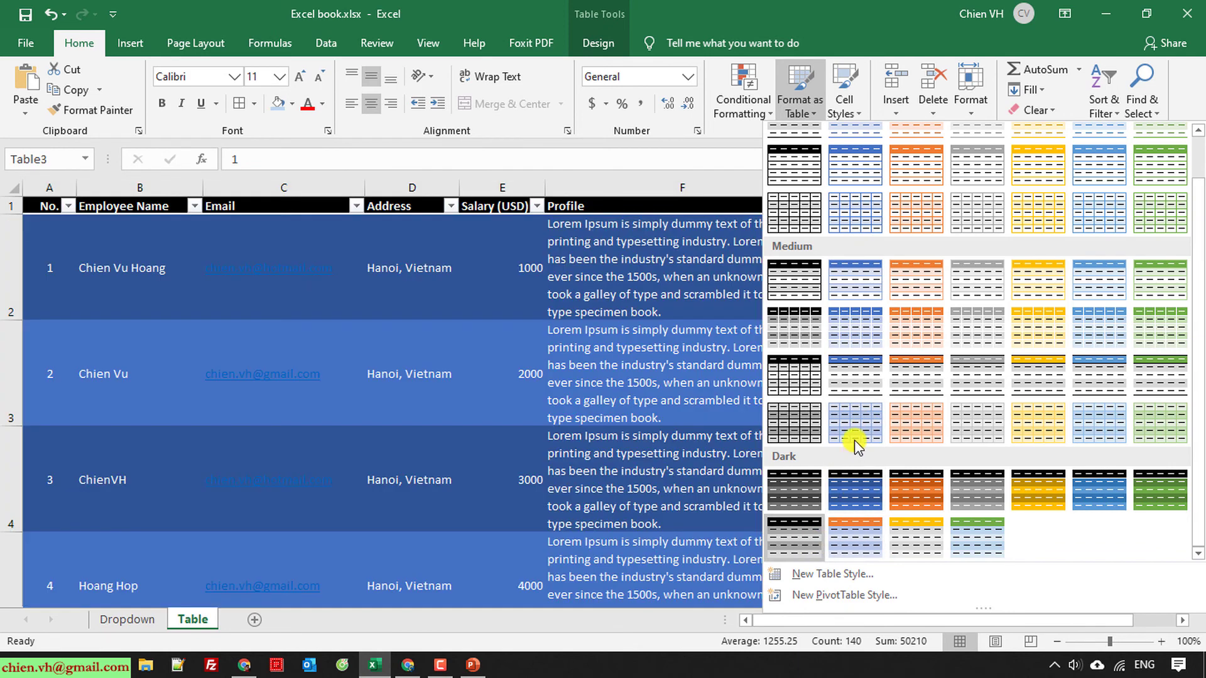
{"action": "scroll", "coordinate": [872, 236], "scroll_direction": "up", "scroll_amount": 1}
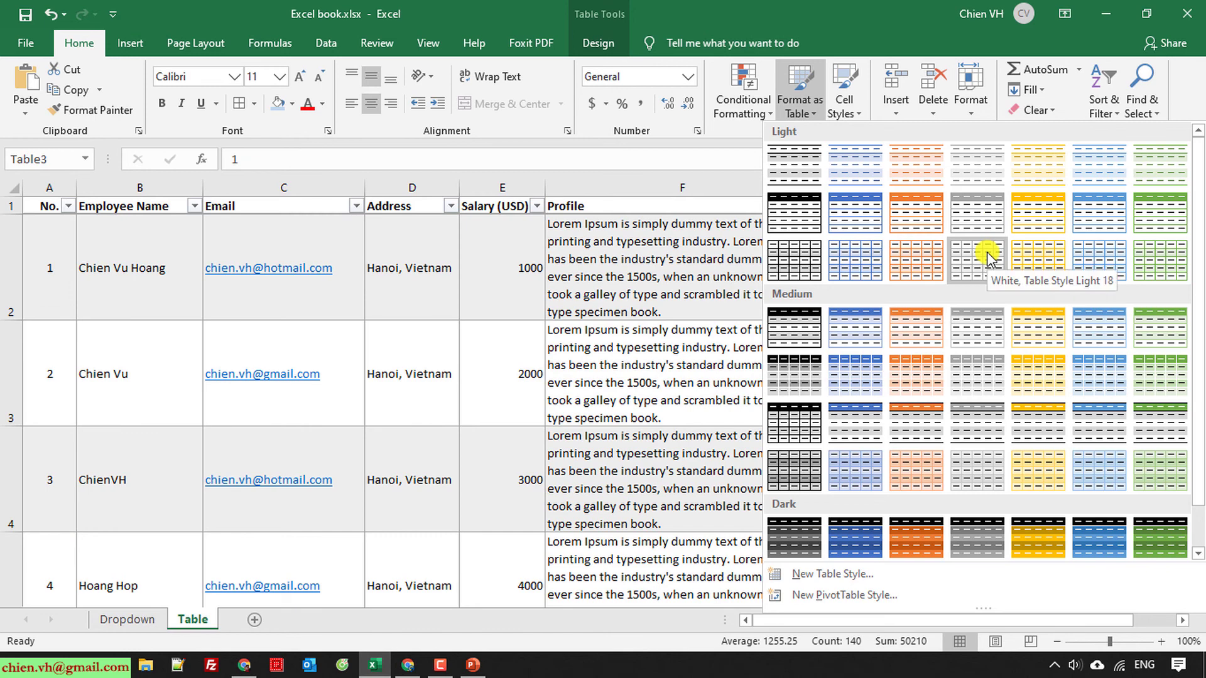
Step: Apply Table Style Light 19 to the employee table, keeping header filter buttons
{"action": "left_click", "coordinate": [1034, 256]}
{"action": "left_click", "coordinate": [1097, 338]}
{"action": "scroll", "coordinate": [1096, 339], "scroll_direction": "down", "scroll_amount": 4}
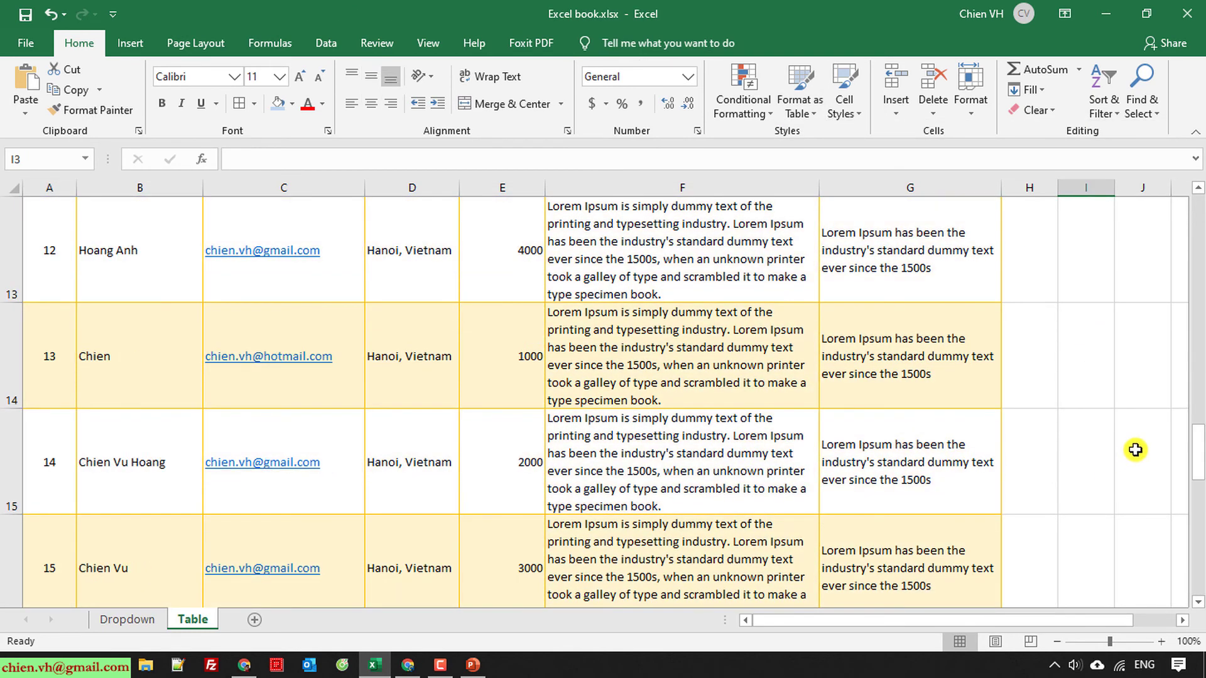
{"action": "left_click", "coordinate": [1136, 450]}
{"action": "scroll", "coordinate": [1135, 450], "scroll_direction": "down", "scroll_amount": 2}
{"action": "scroll", "coordinate": [1103, 465], "scroll_direction": "down", "scroll_amount": 3}
{"action": "scroll", "coordinate": [1101, 468], "scroll_direction": "up", "scroll_amount": 9}
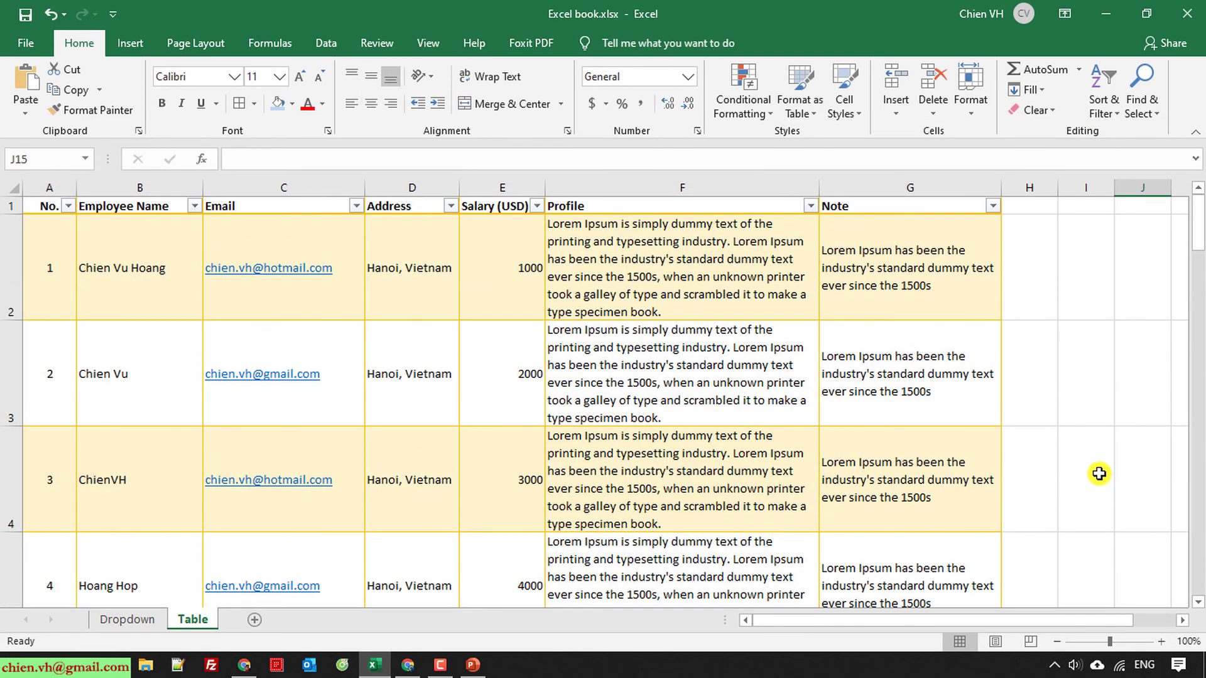
{"action": "scroll", "coordinate": [1098, 474], "scroll_direction": "down", "scroll_amount": 6}
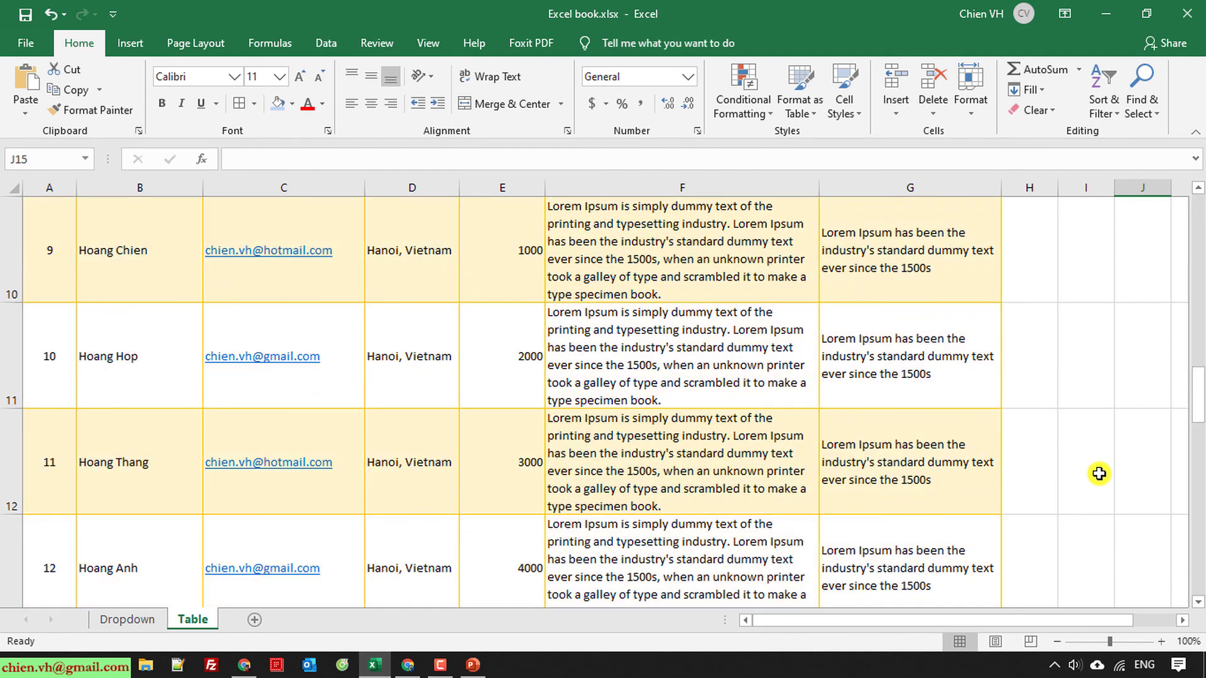
{"action": "scroll", "coordinate": [1099, 473], "scroll_direction": "up", "scroll_amount": 6}
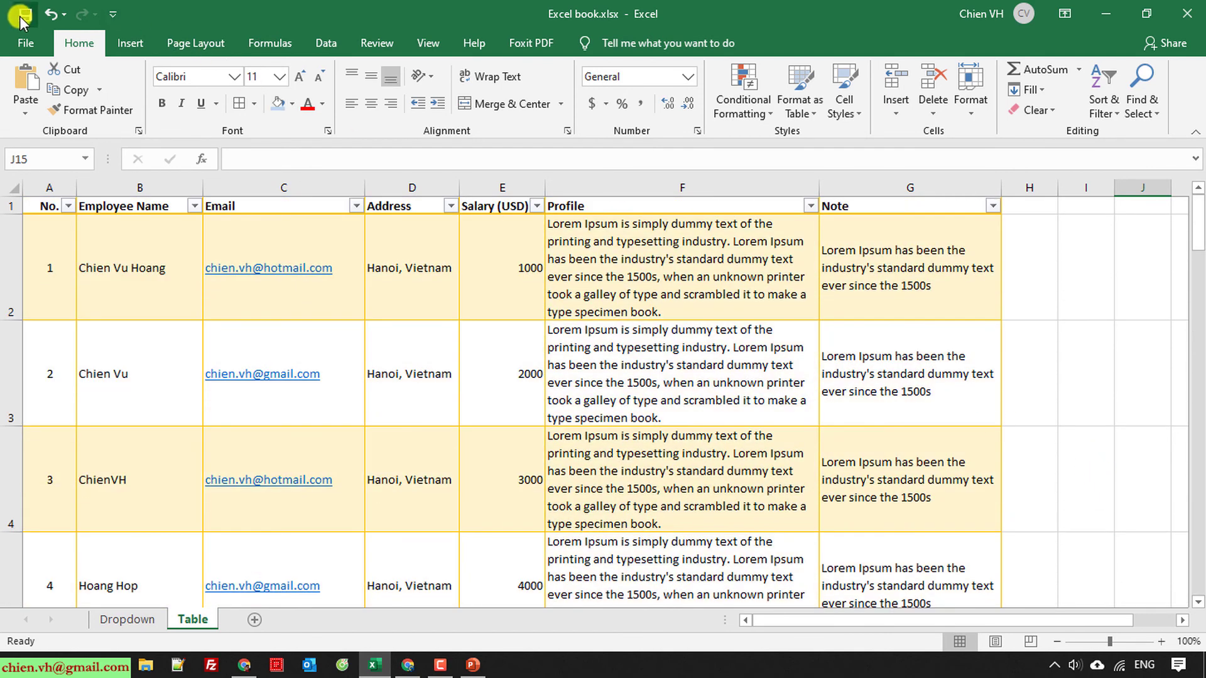
{"action": "left_click", "coordinate": [1146, 288]}
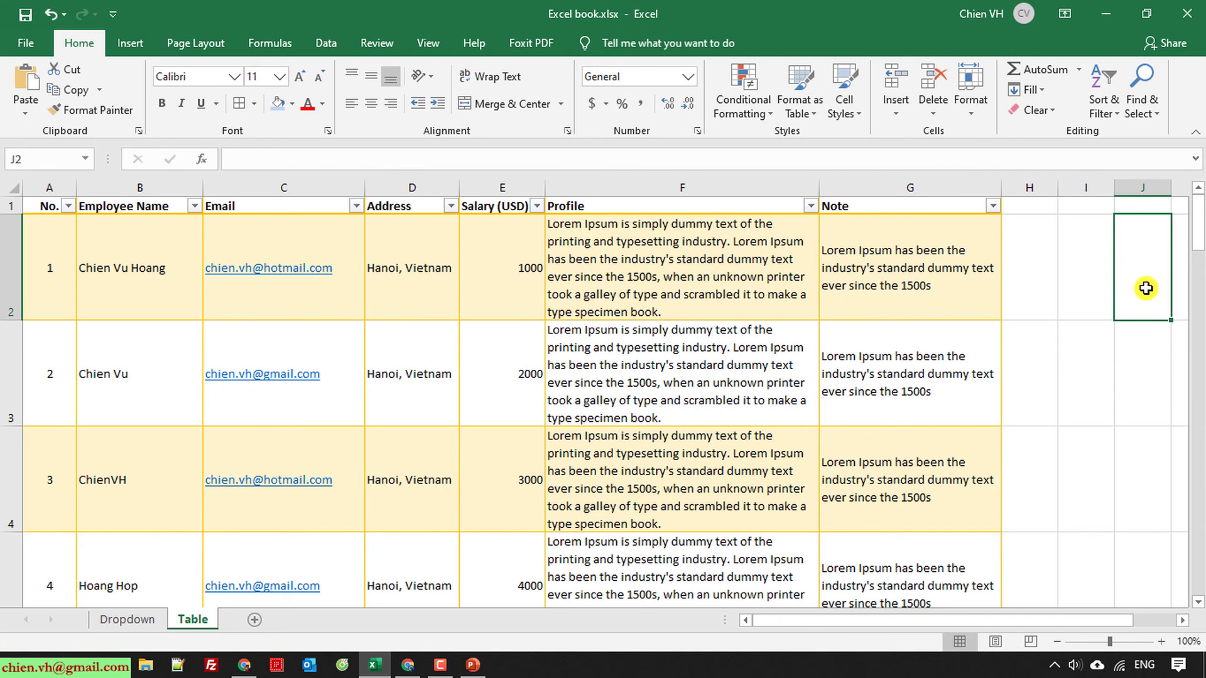